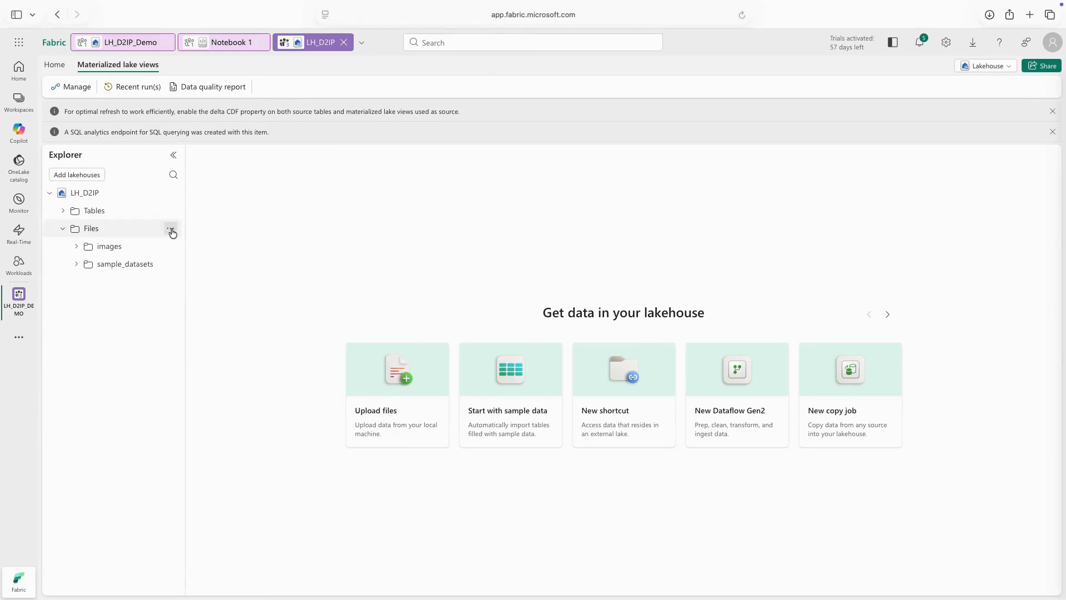
Create a subfolder named D21P_files under the Files section of the LH_D2IP lakehouse.
{"action": "left_click", "coordinate": [170, 229]}
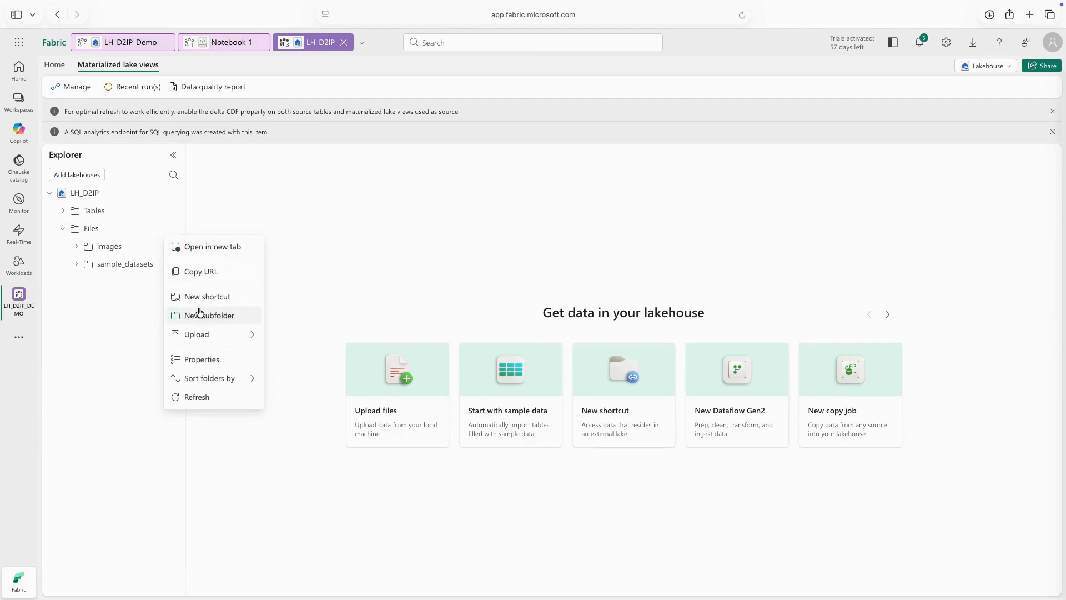
{"action": "mouse_move", "coordinate": [207, 335]}
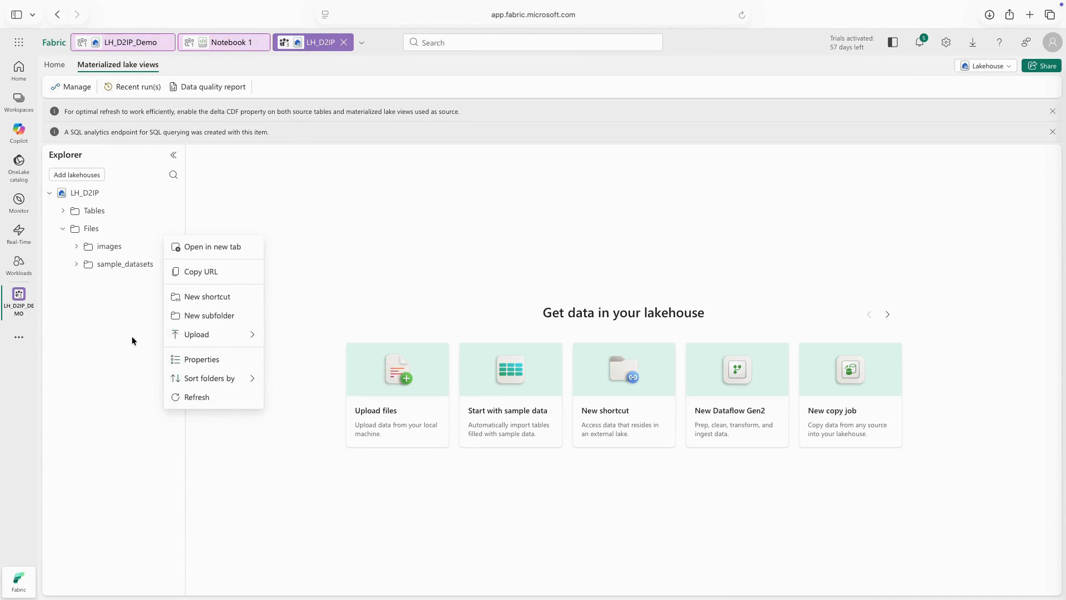
{"action": "left_click", "coordinate": [209, 318]}
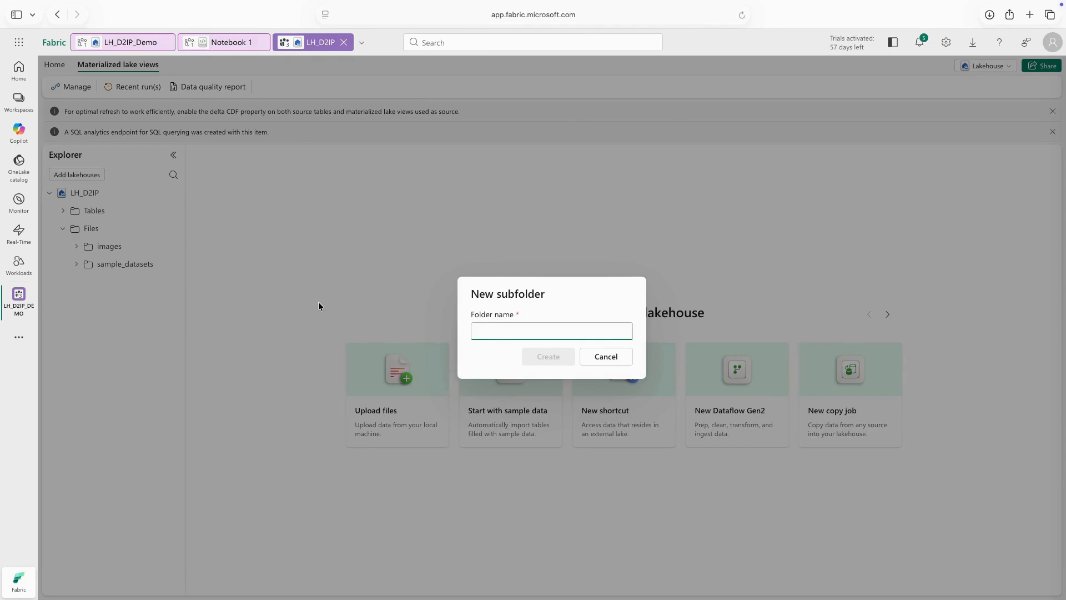
{"action": "type", "text": "D2IP_files"}
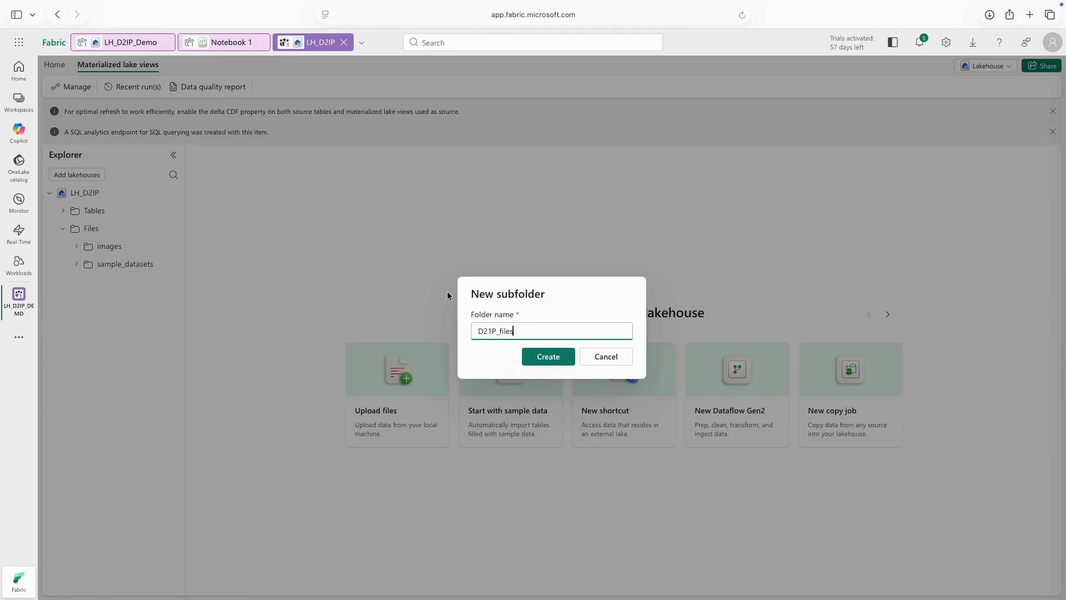
{"action": "left_click", "coordinate": [551, 358]}
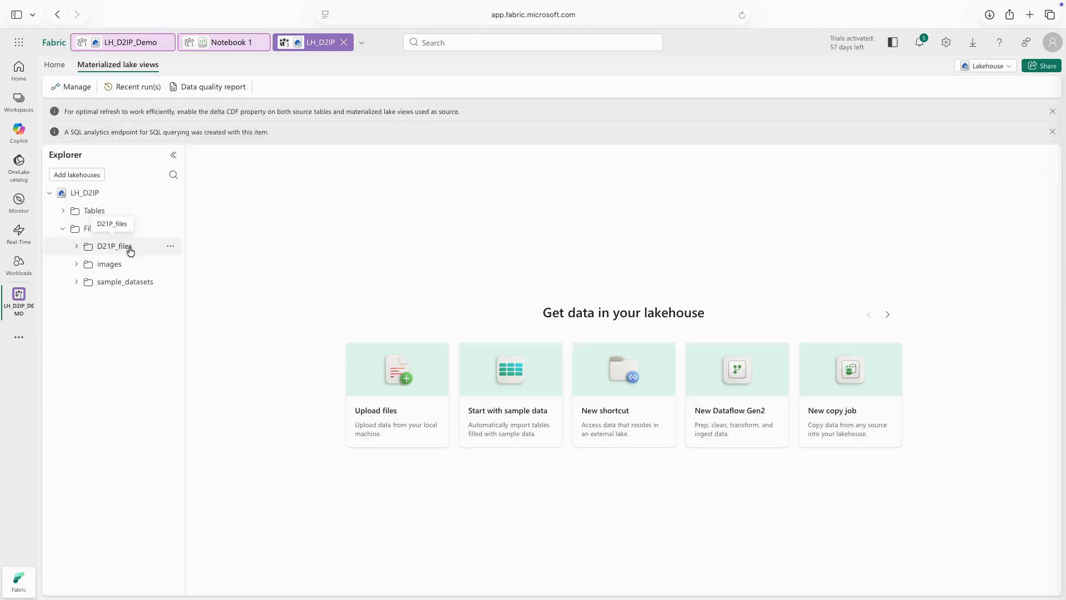
{"action": "left_click", "coordinate": [76, 247]}
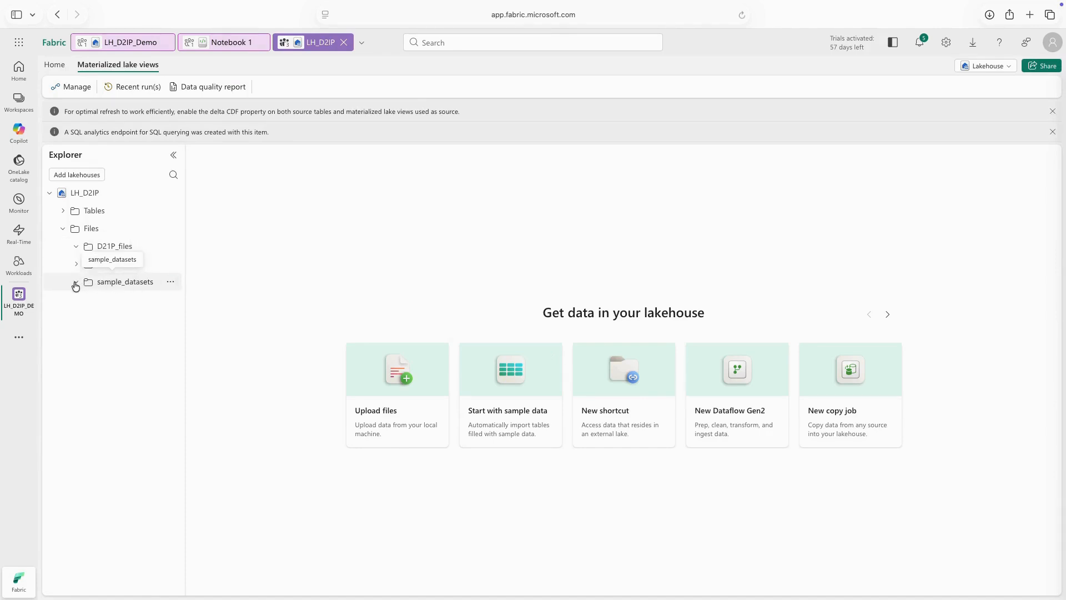
{"action": "left_click", "coordinate": [170, 246]}
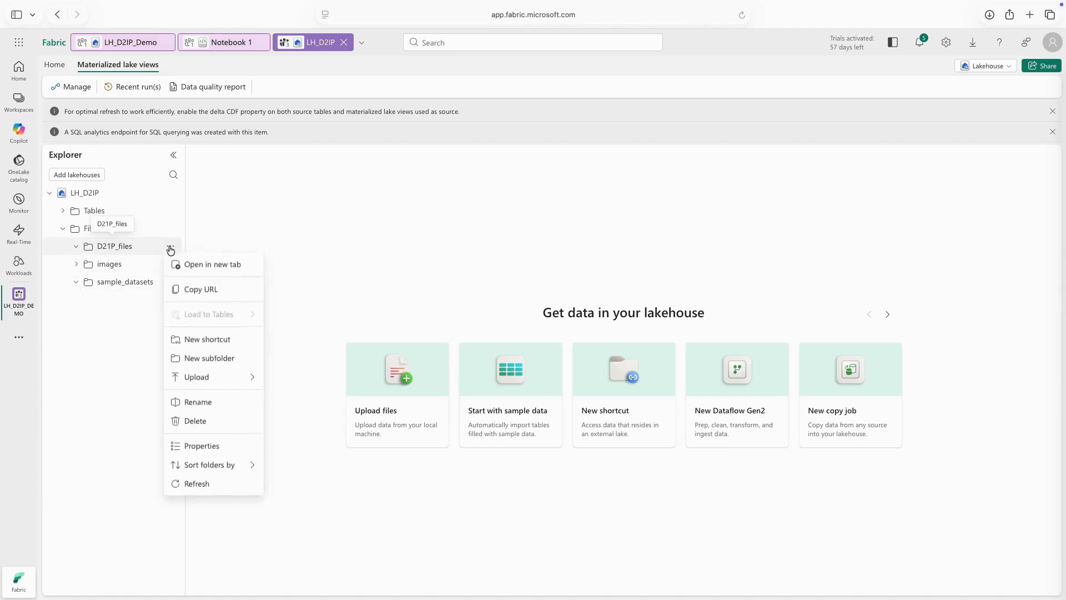
{"action": "mouse_move", "coordinate": [221, 381]}
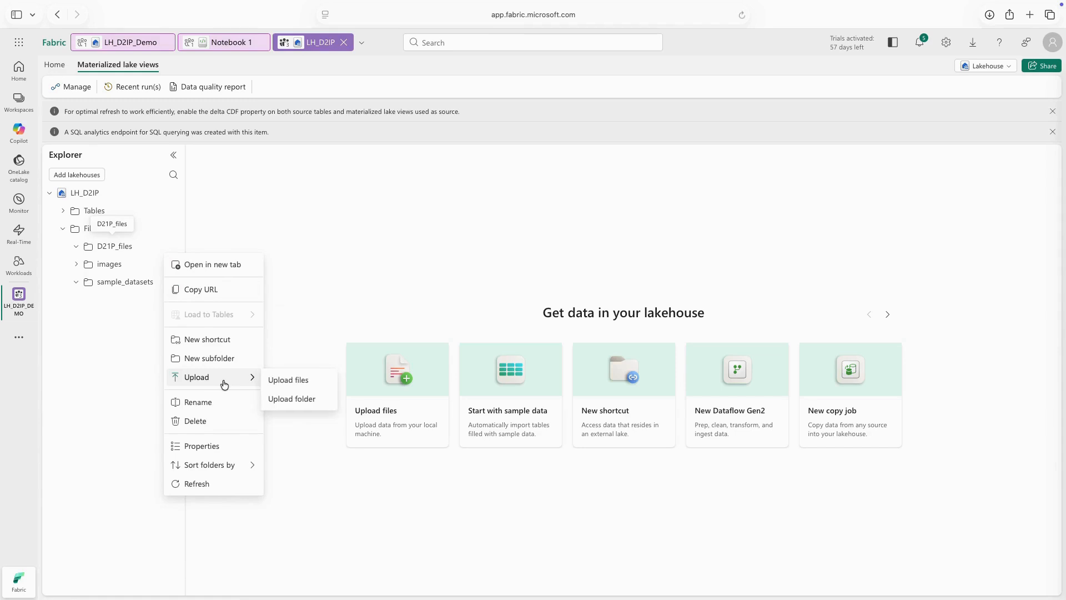
{"action": "left_click", "coordinate": [288, 380]}
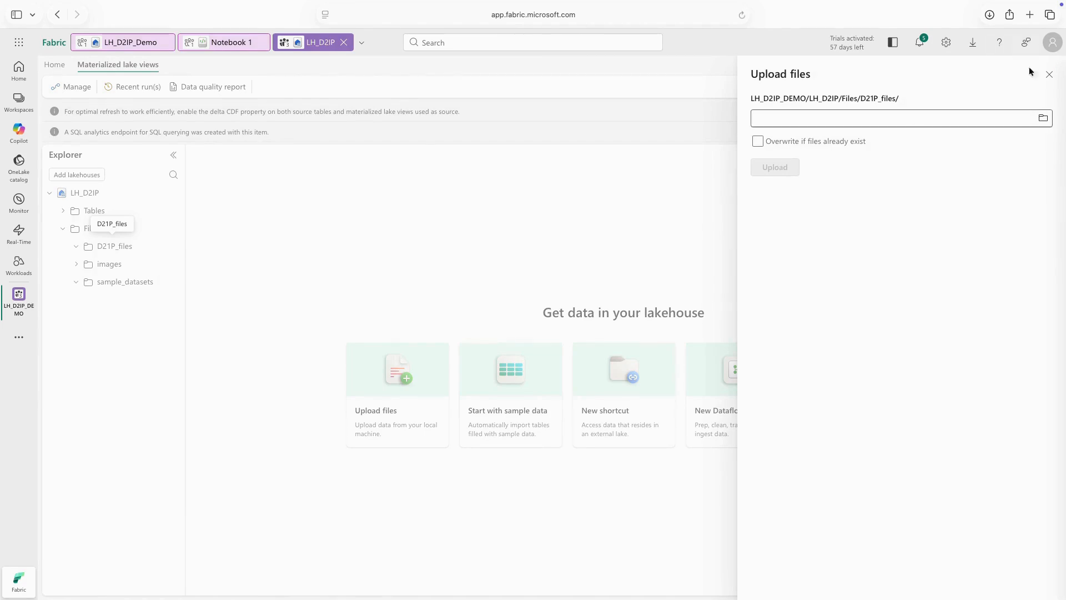
{"action": "left_click", "coordinate": [1052, 73]}
Load nyc_taxi_yellow_2020_1.parquet from sample_datasets into a new dbo table named nyc_taxi_yellow_2020_1.
{"action": "left_click", "coordinate": [77, 282]}
{"action": "left_click", "coordinate": [139, 282]}
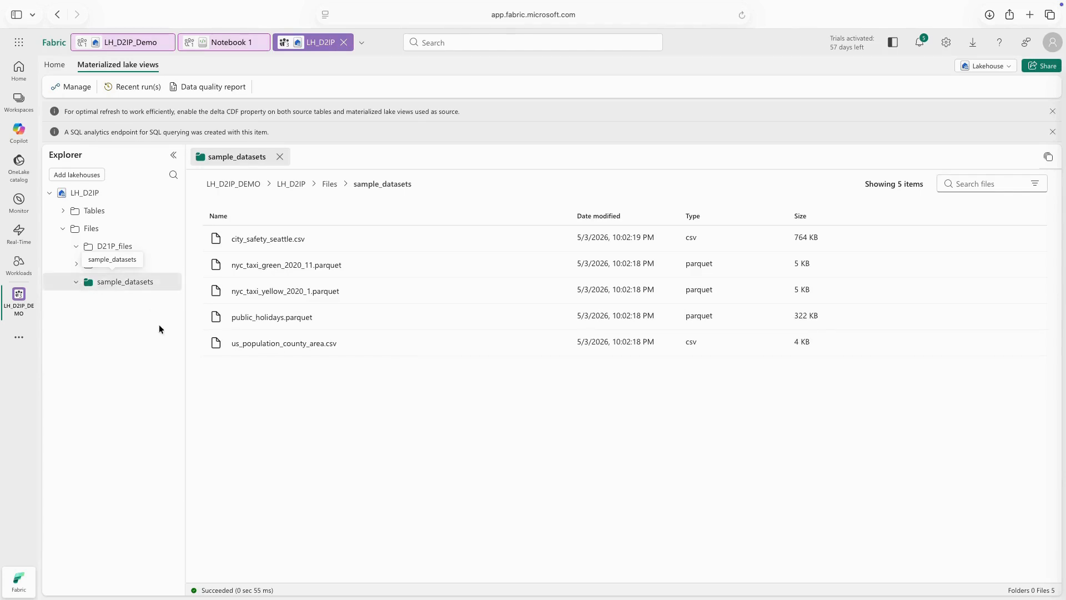
{"action": "right_click", "coordinate": [556, 290]}
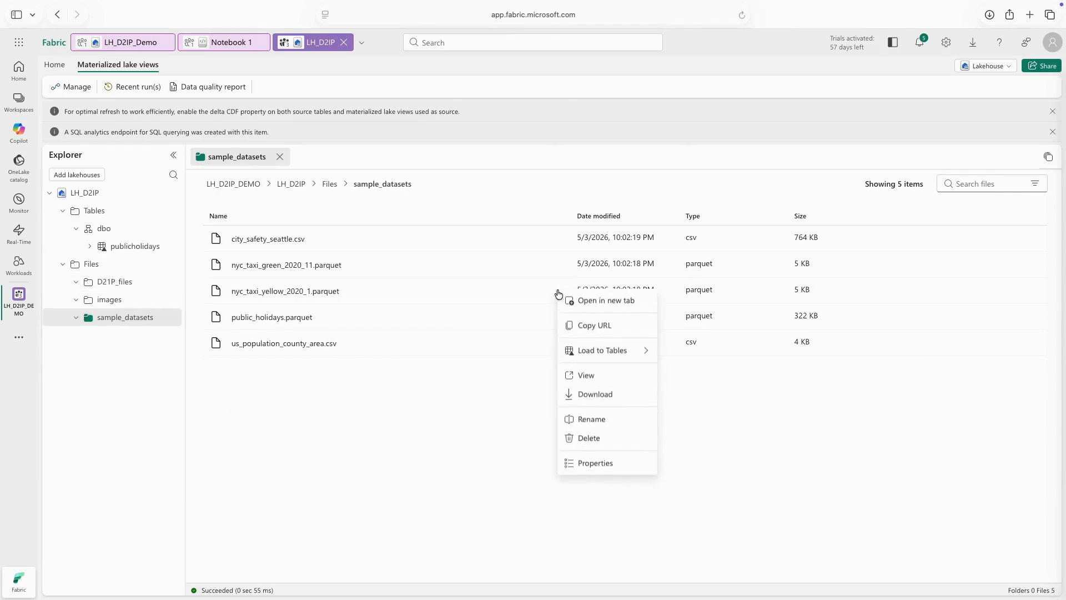
{"action": "mouse_move", "coordinate": [617, 354]}
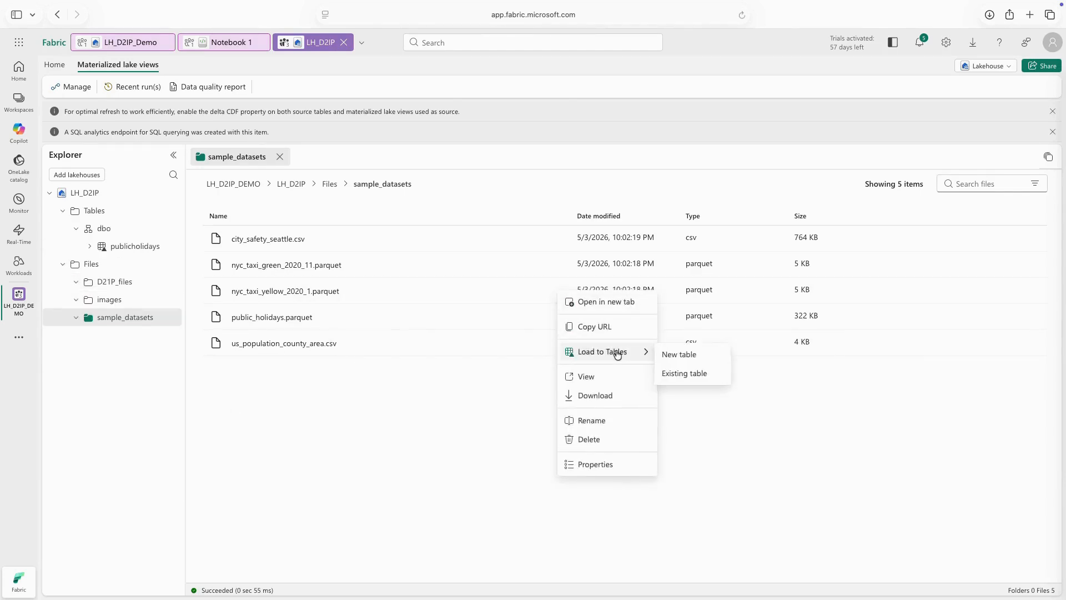
{"action": "left_click", "coordinate": [682, 359]}
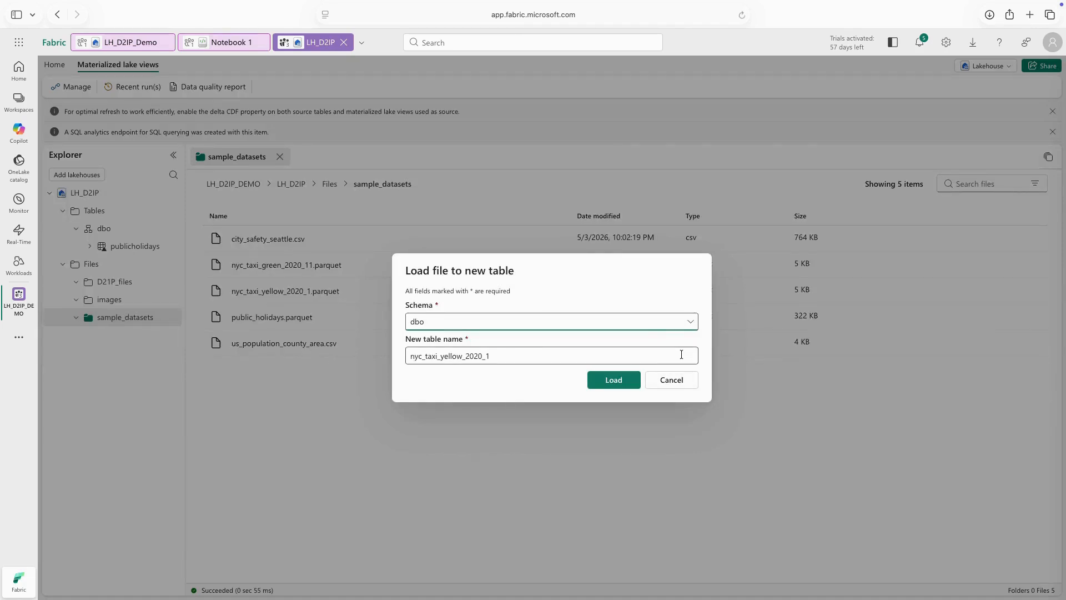
{"action": "left_click", "coordinate": [690, 323]}
{"action": "left_click", "coordinate": [691, 324]}
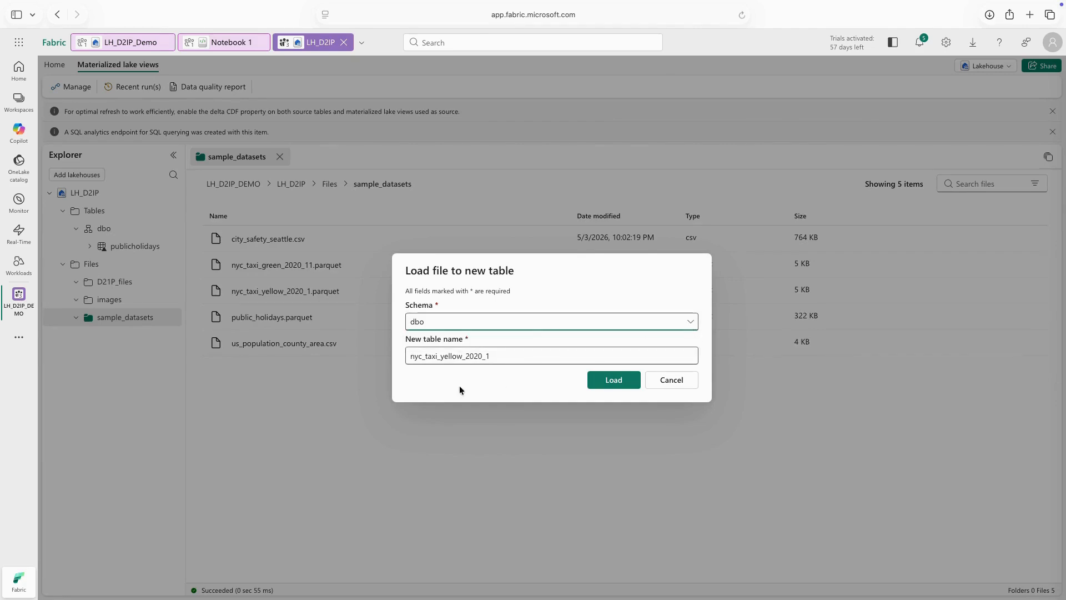
{"action": "left_click", "coordinate": [618, 382]}
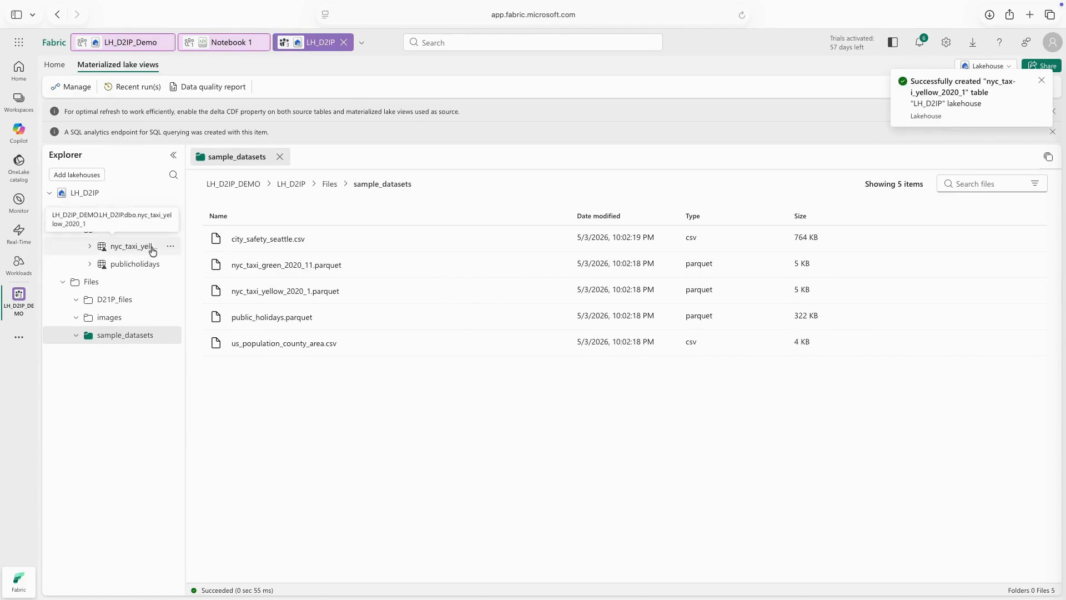
Preview the nyc_taxi_yellow_2020_1 table, switch it to File view and open its metadata folder.
{"action": "left_click", "coordinate": [151, 248]}
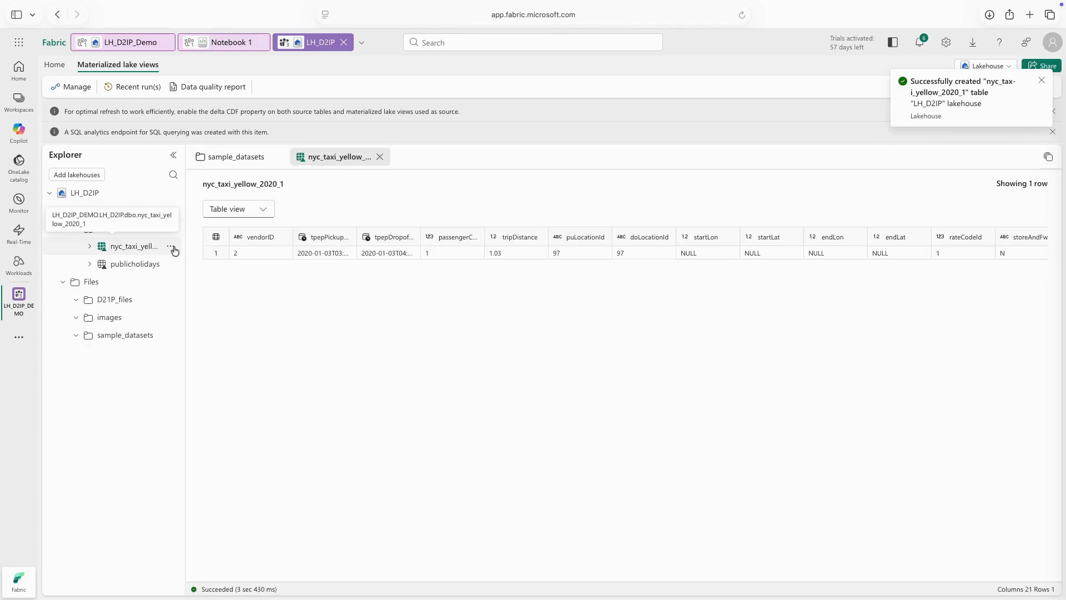
{"action": "left_click", "coordinate": [265, 211]}
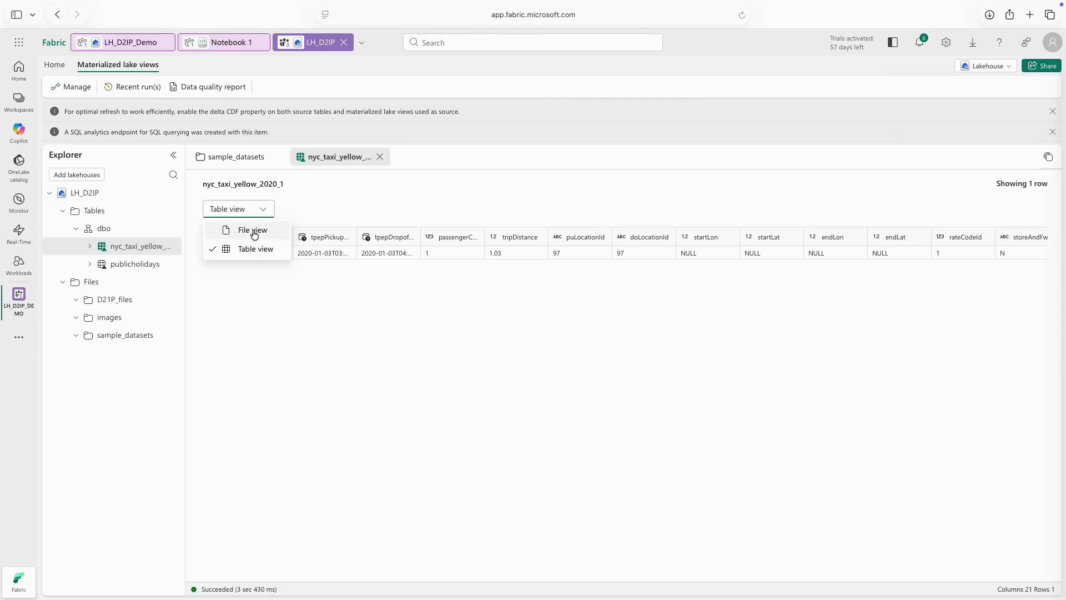
{"action": "left_click", "coordinate": [255, 232]}
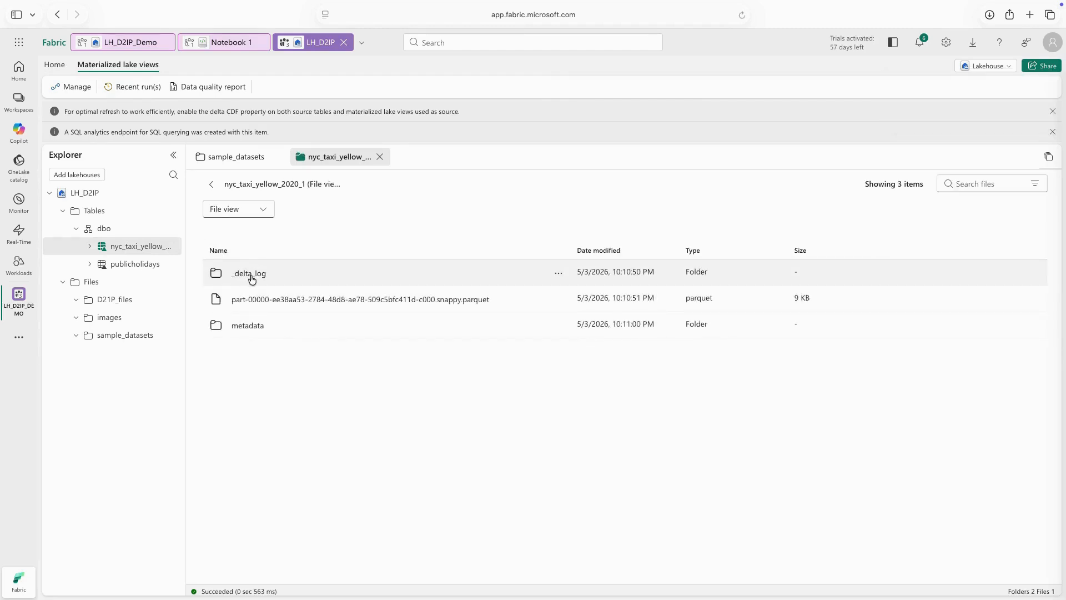
{"action": "left_click", "coordinate": [246, 325]}
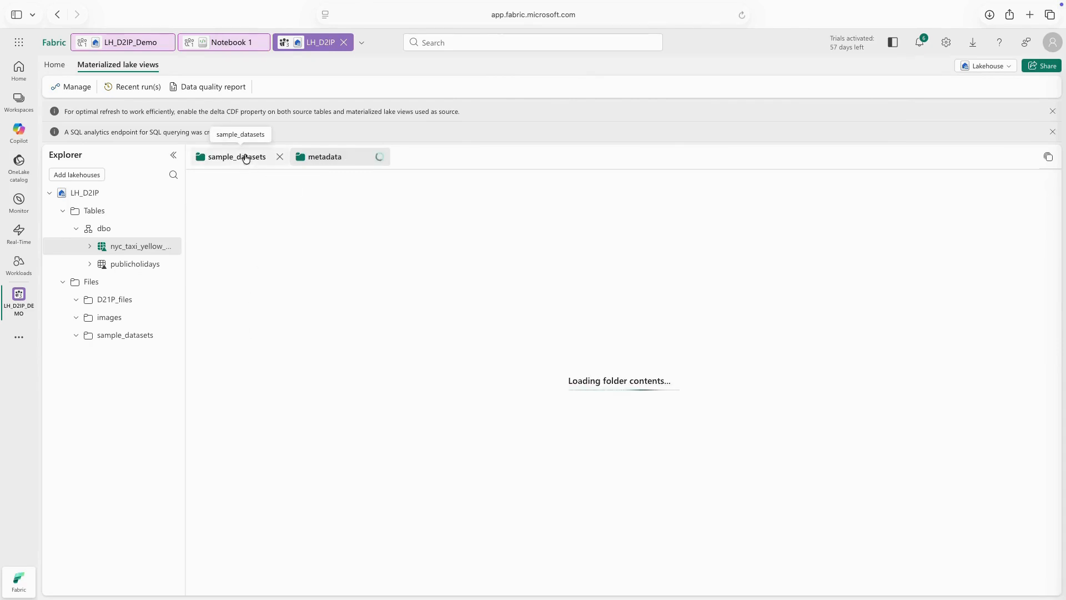
Reopen the nyc_taxi_yellow_2020_1 table data, look across its columns and check the actions available for the table.
{"action": "left_click", "coordinate": [142, 247]}
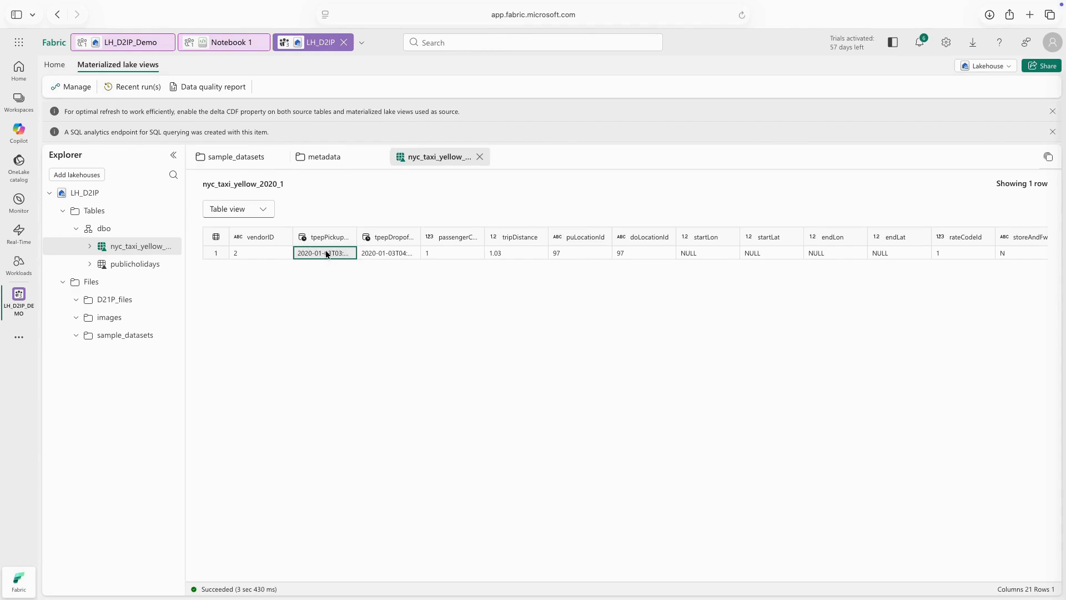
{"action": "key", "text": "Right"}
{"action": "key", "text": "Right"}
{"action": "key", "text": "Right"}
{"action": "key", "text": "Right"}
{"action": "key", "text": "Right"}
{"action": "key", "text": "Right"}
{"action": "key", "text": "Right"}
{"action": "key", "text": "Right"}
{"action": "key", "text": "Right"}
{"action": "key", "text": "Right"}
{"action": "key", "text": "Right"}
{"action": "key", "text": "Right"}
{"action": "key", "text": "Right"}
{"action": "key", "text": "Right"}
{"action": "key", "text": "Right"}
{"action": "key", "text": "Right"}
{"action": "key", "text": "Right"}
{"action": "key", "text": "Right"}
{"action": "key", "text": "Left"}
{"action": "key", "text": "Left"}
{"action": "key", "text": "Left"}
{"action": "key", "text": "Left"}
{"action": "key", "text": "Left"}
{"action": "key", "text": "Left"}
{"action": "key", "text": "Left"}
{"action": "key", "text": "Left"}
{"action": "key", "text": "Left"}
{"action": "key", "text": "Left"}
{"action": "key", "text": "Left"}
{"action": "key", "text": "Left"}
{"action": "key", "text": "Left"}
{"action": "key", "text": "Left"}
{"action": "right_click", "coordinate": [163, 251]}
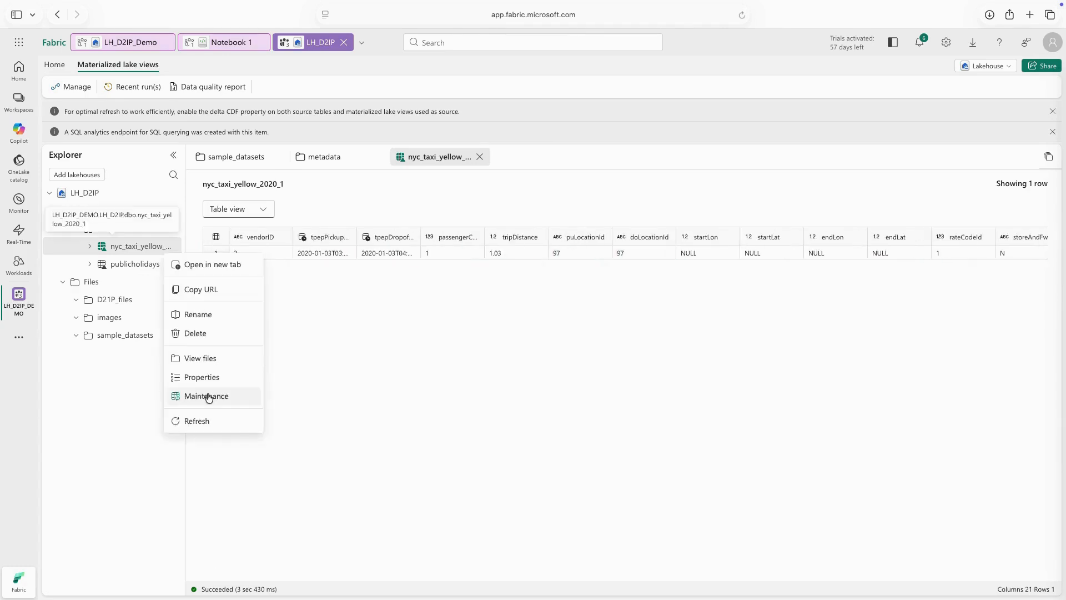
{"action": "left_click", "coordinate": [337, 350]}
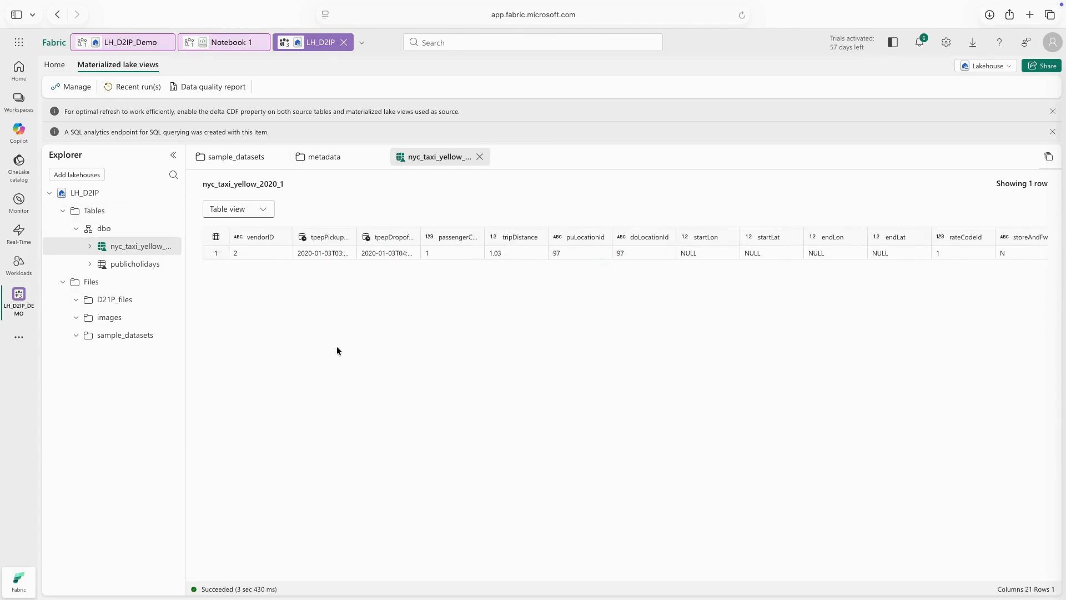
Switch to the SQL analytics endpoint and expand the columns of nyc_taxi_yellow_2020_1 under the dbo schema's tables.
{"action": "left_click", "coordinate": [1001, 66]}
{"action": "left_click", "coordinate": [953, 109]}
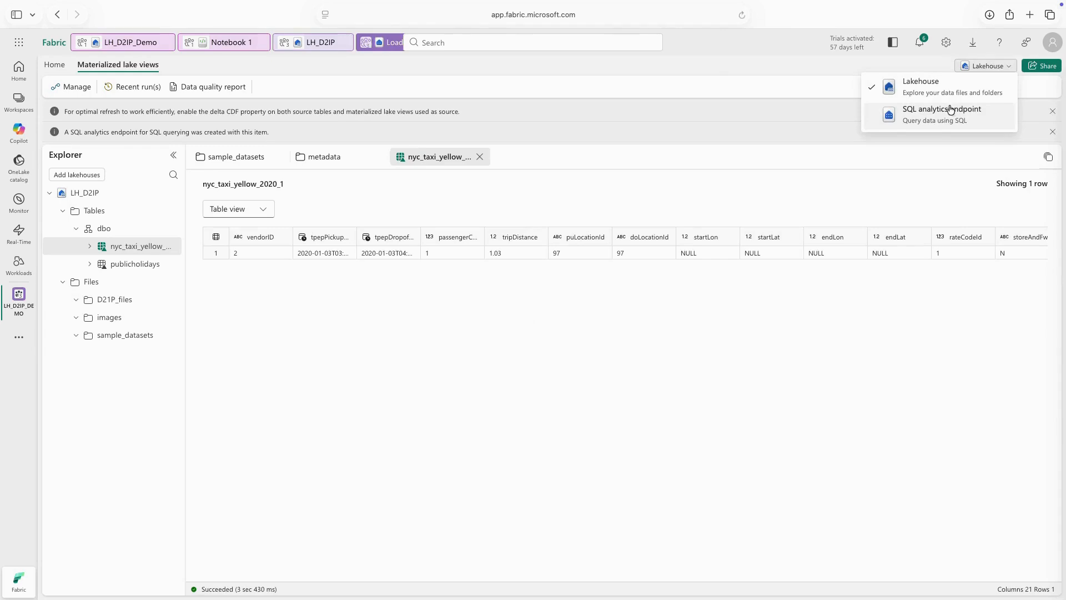
{"action": "left_click", "coordinate": [913, 119]}
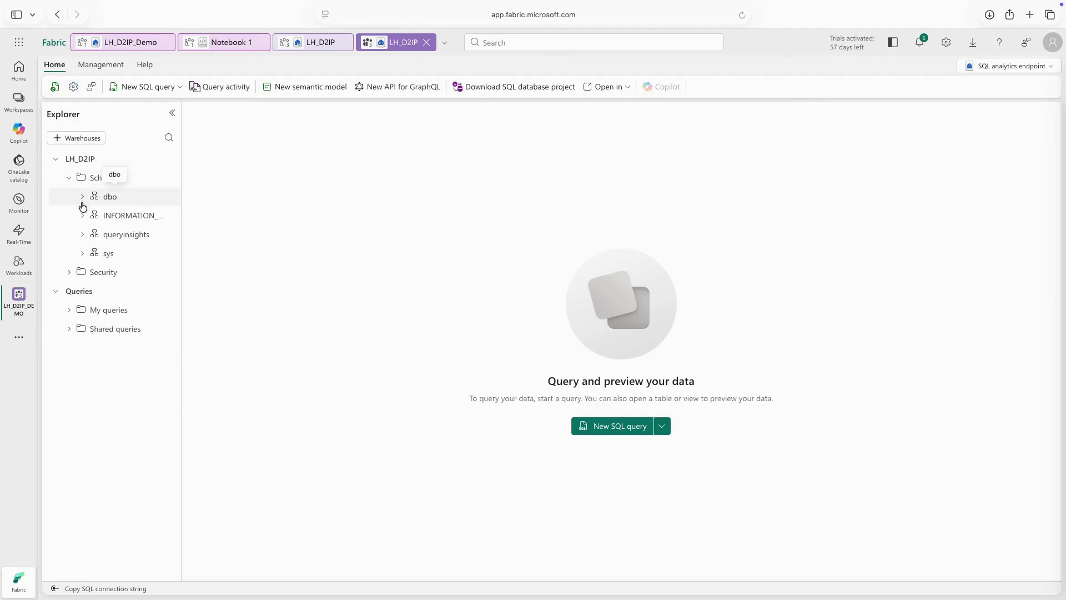
{"action": "left_click", "coordinate": [83, 197]}
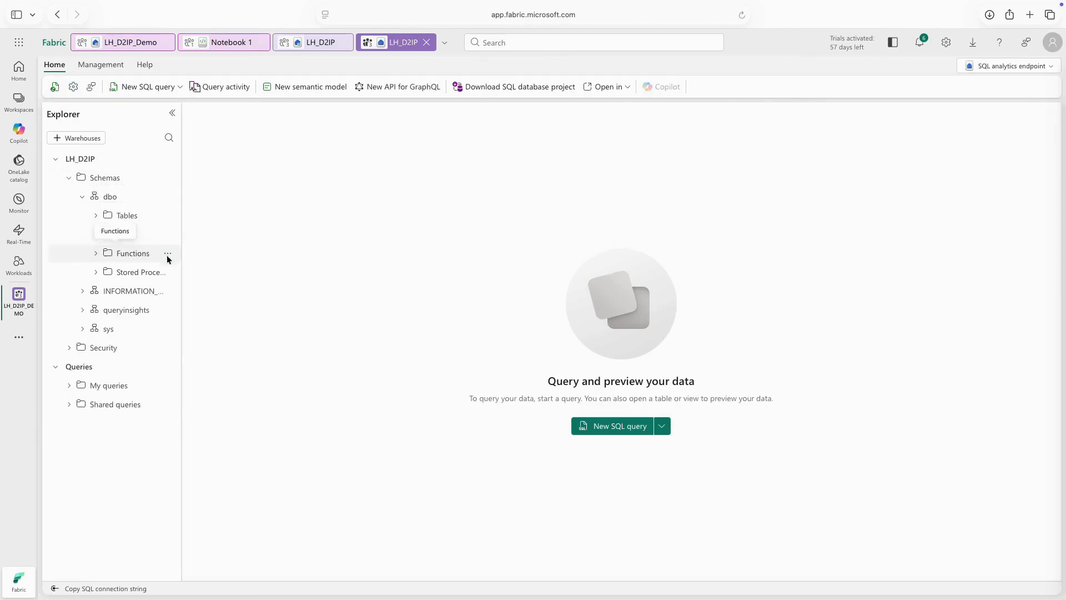
{"action": "left_click", "coordinate": [96, 216]}
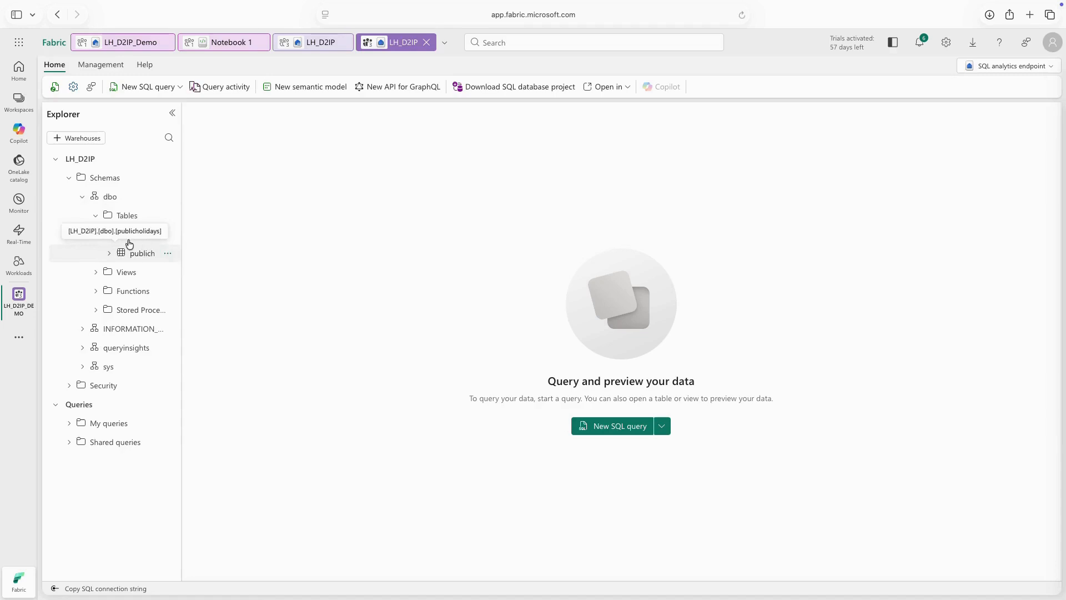
{"action": "left_click", "coordinate": [110, 235]}
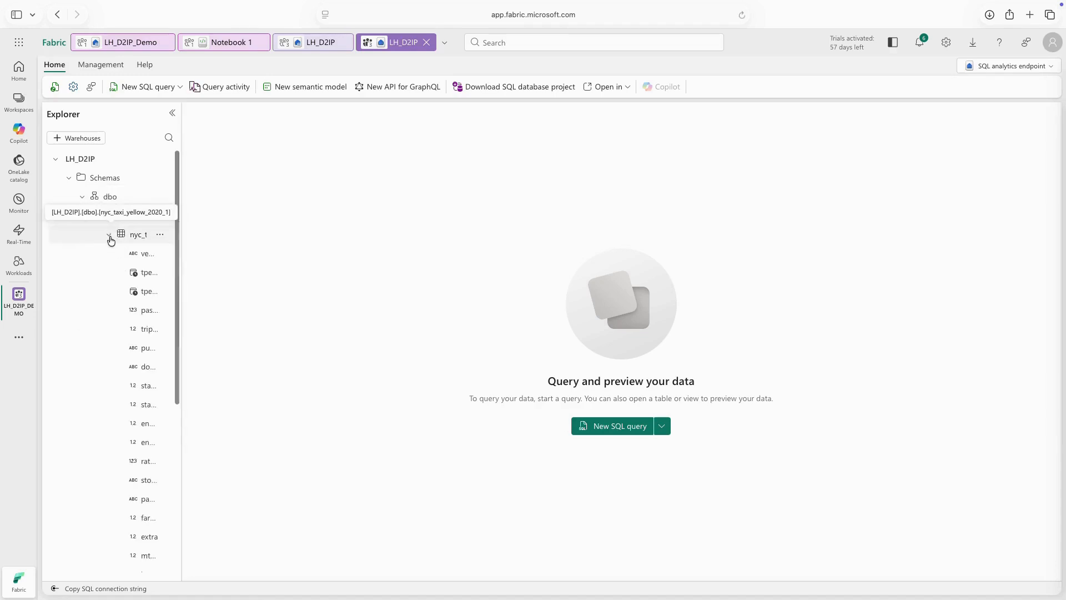
Query the nyc_taxi_yellow_2020_1 table with a new Select TOP 100 SQL query.
{"action": "left_click", "coordinate": [160, 234]}
{"action": "left_click", "coordinate": [183, 251]}
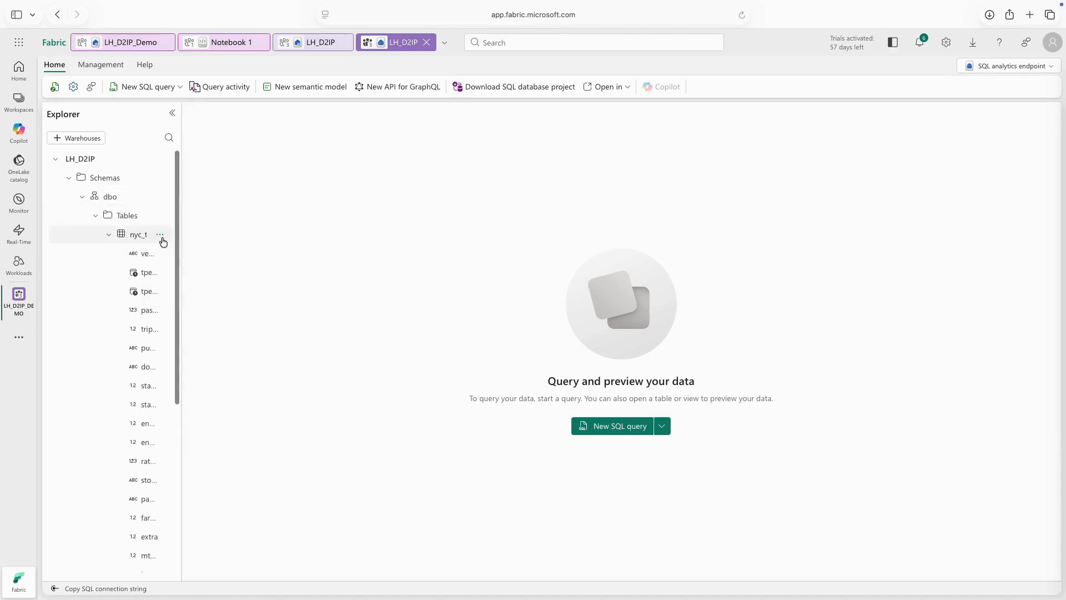
{"action": "left_click", "coordinate": [163, 235]}
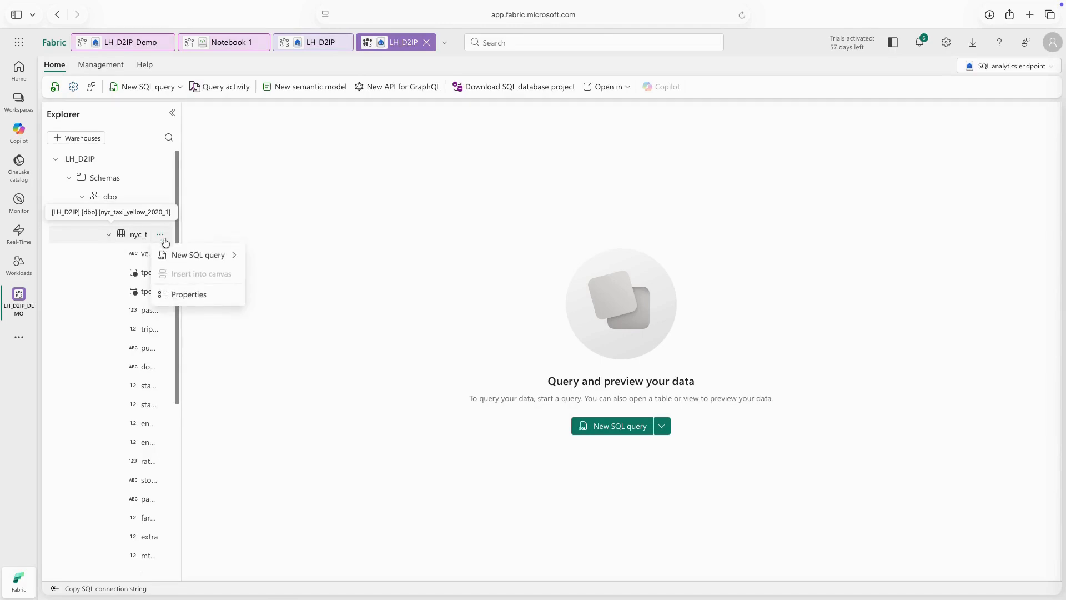
{"action": "left_click", "coordinate": [176, 255]}
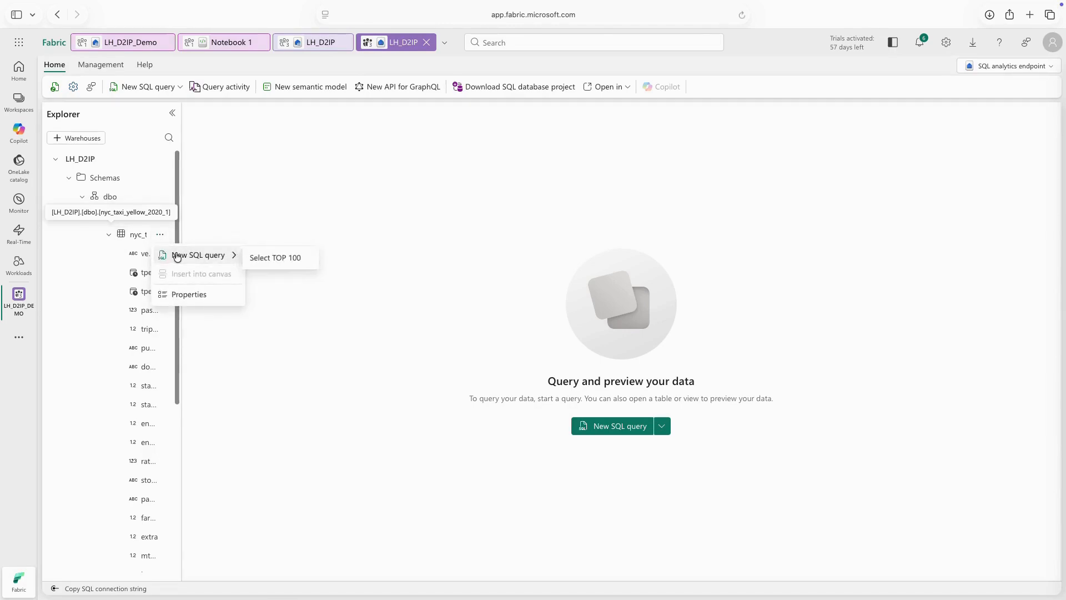
{"action": "left_click", "coordinate": [290, 257]}
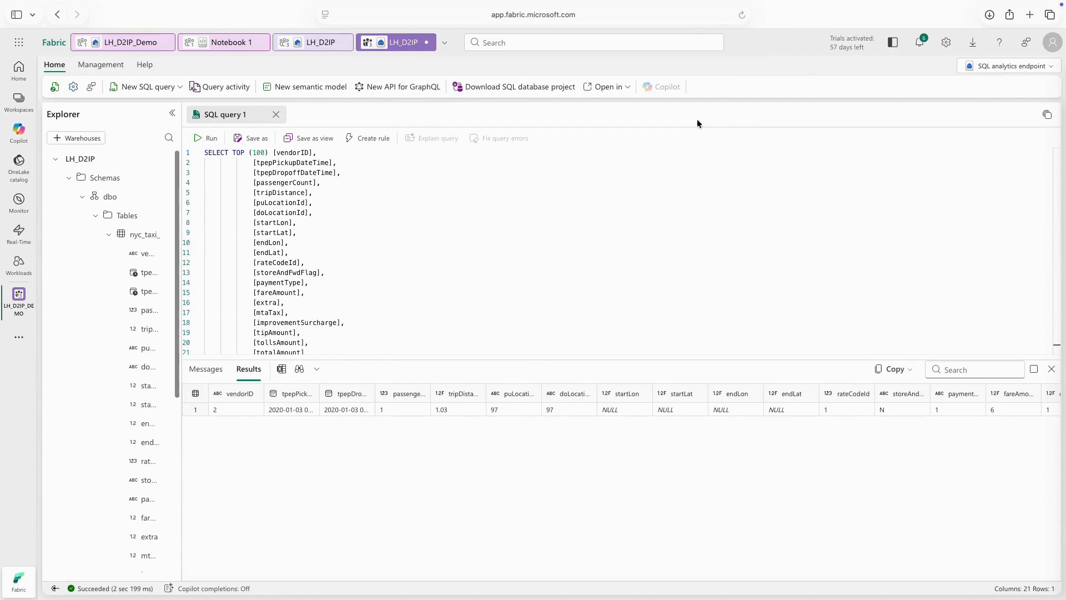
Sync the SQL endpoint's metadata from the lakehouse, discarding the unsaved query.
{"action": "left_click", "coordinate": [55, 88]}
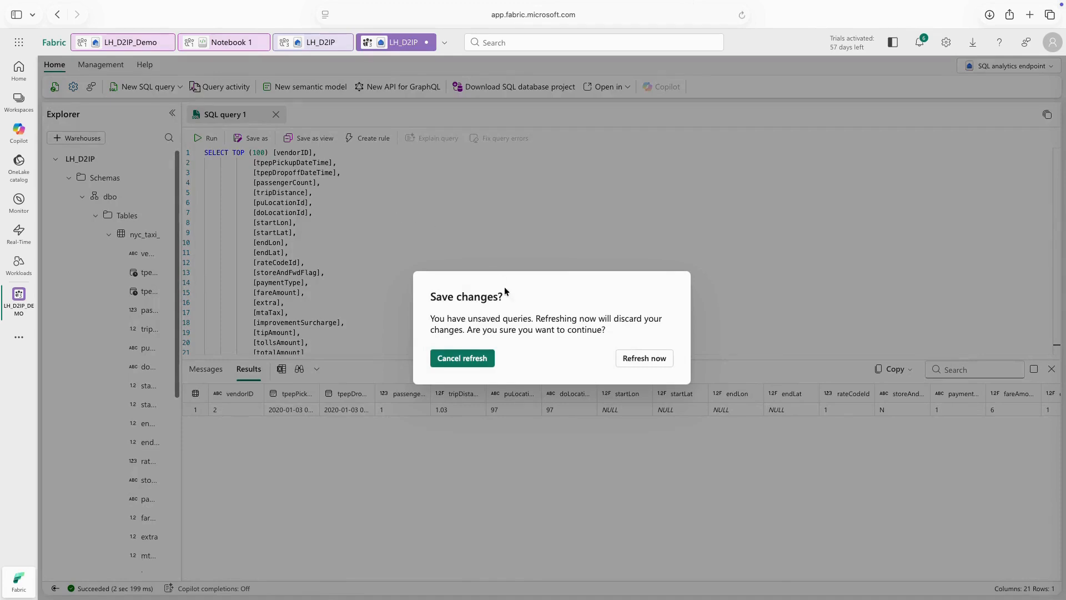
{"action": "left_click", "coordinate": [659, 360]}
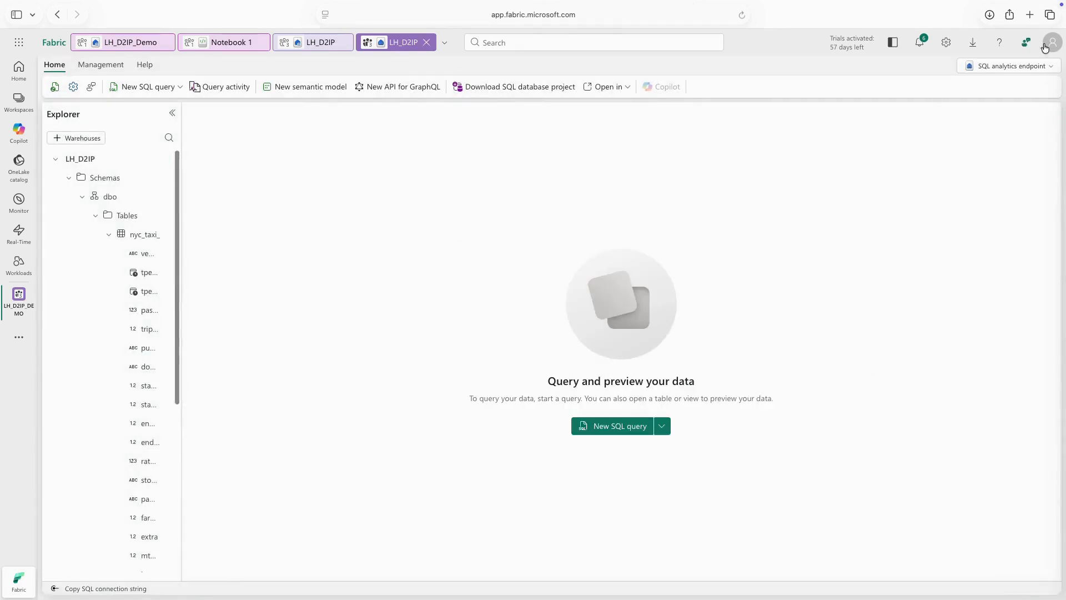
Return to the LH_D2IP lakehouse view and refresh the nyc_taxi_yellow_2020_1 table.
{"action": "left_click", "coordinate": [1028, 65]}
{"action": "left_click", "coordinate": [960, 87]}
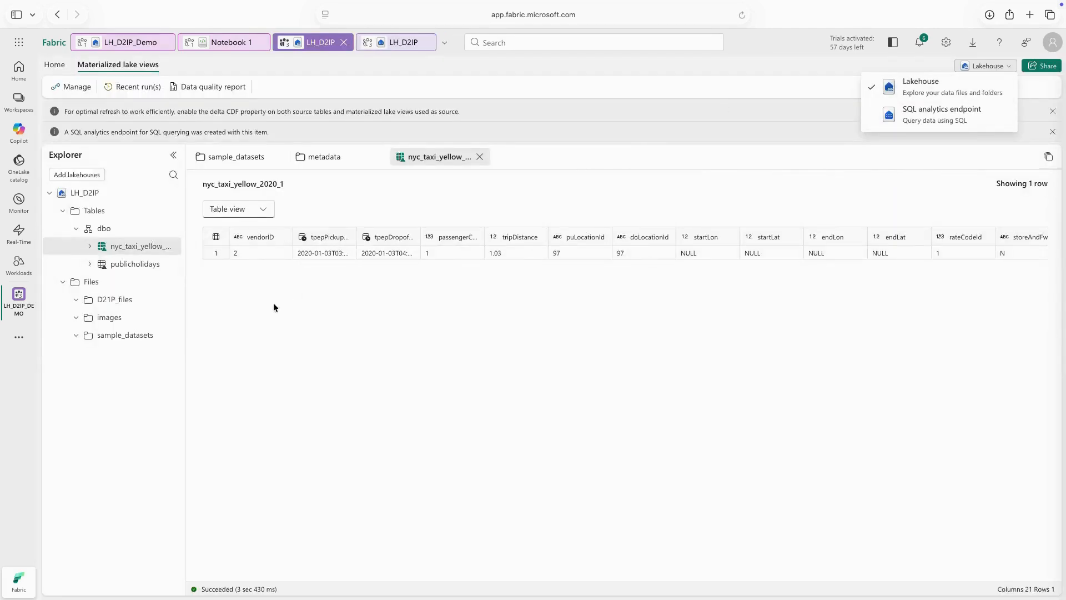
{"action": "left_click", "coordinate": [171, 248]}
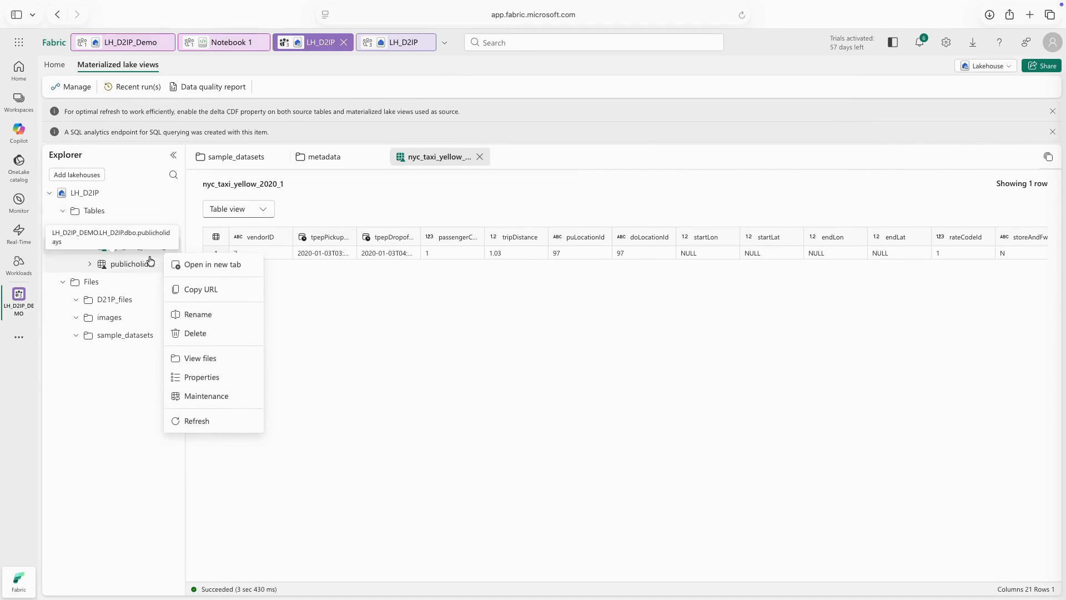
{"action": "left_click", "coordinate": [198, 423]}
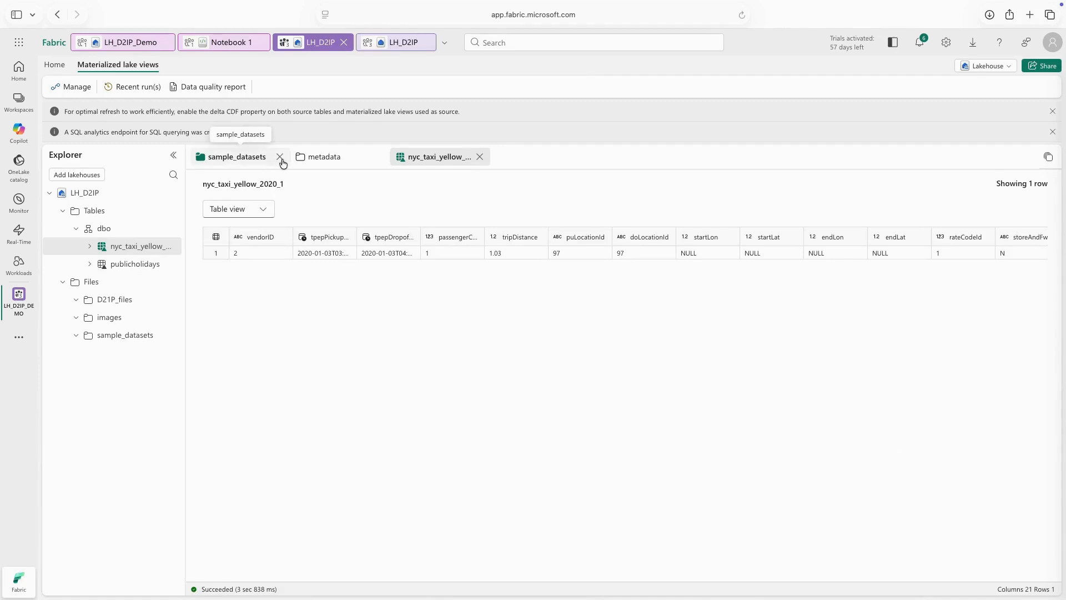
Close the sample_datasets and metadata previews and check the actions available for the nyc_taxi_yellow_2020_1 table.
{"action": "left_click", "coordinate": [280, 158]}
{"action": "left_click", "coordinate": [280, 158]}
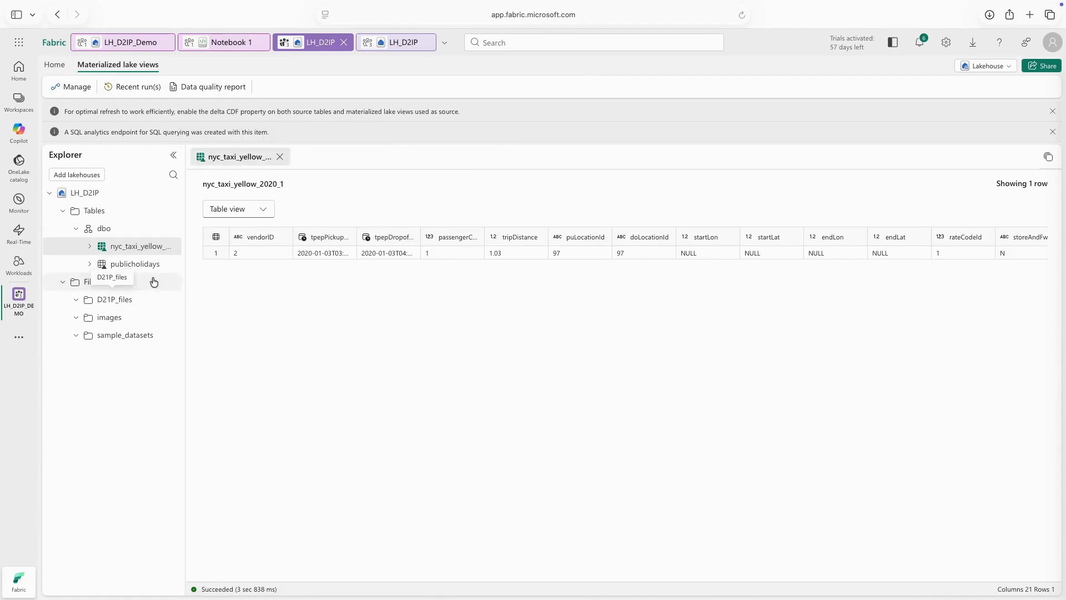
{"action": "left_click", "coordinate": [171, 247]}
{"action": "left_click", "coordinate": [307, 348]}
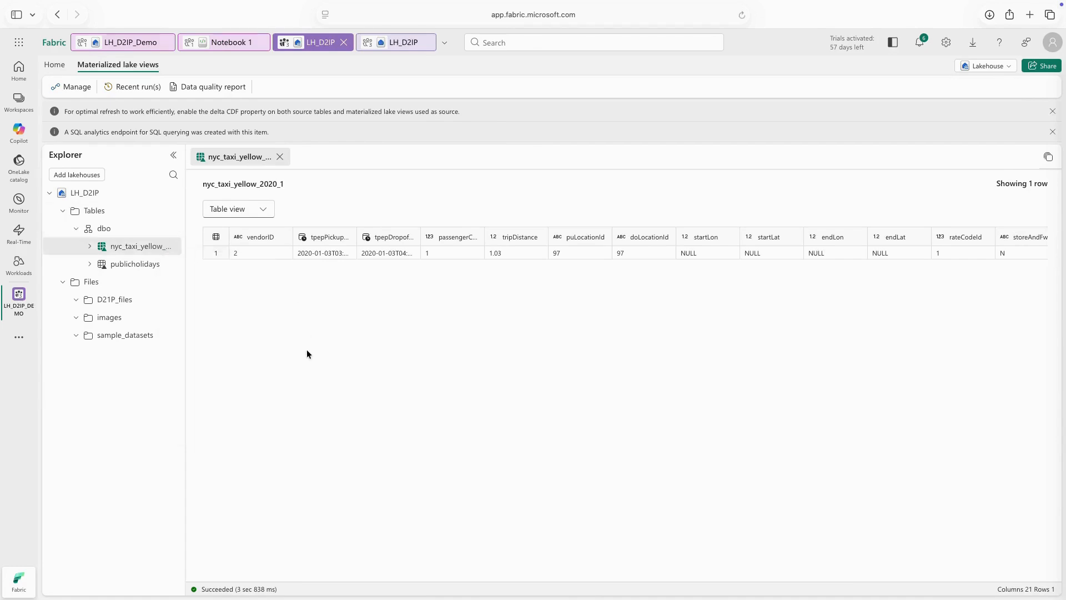
Glance at the existing Notebook 1, return to the LH_D2IP lakehouse view and create a new notebook from it.
{"action": "left_click", "coordinate": [231, 42]}
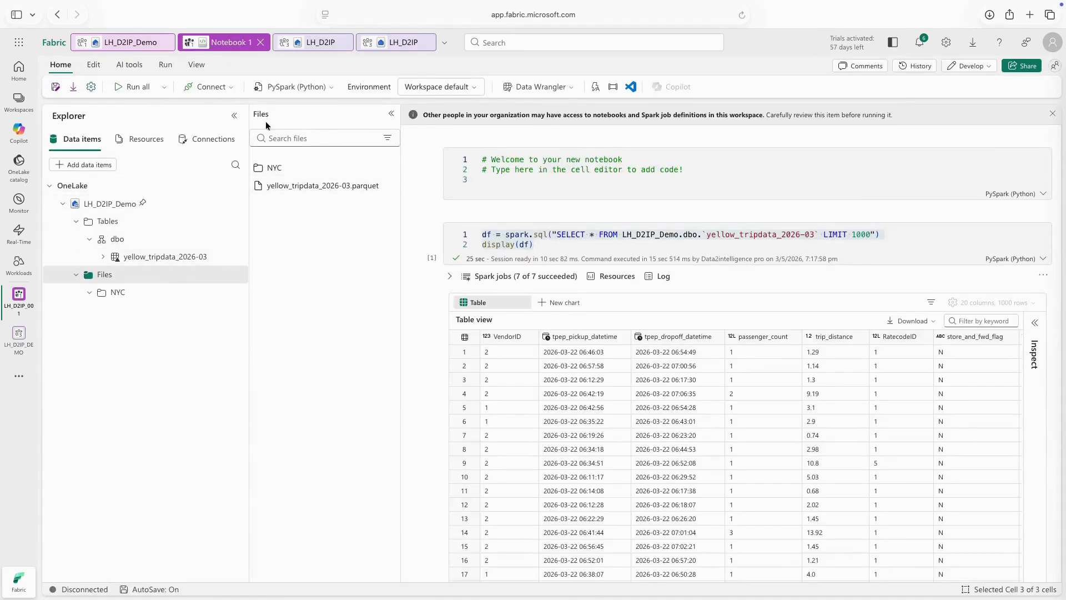
{"action": "left_click", "coordinate": [409, 44]}
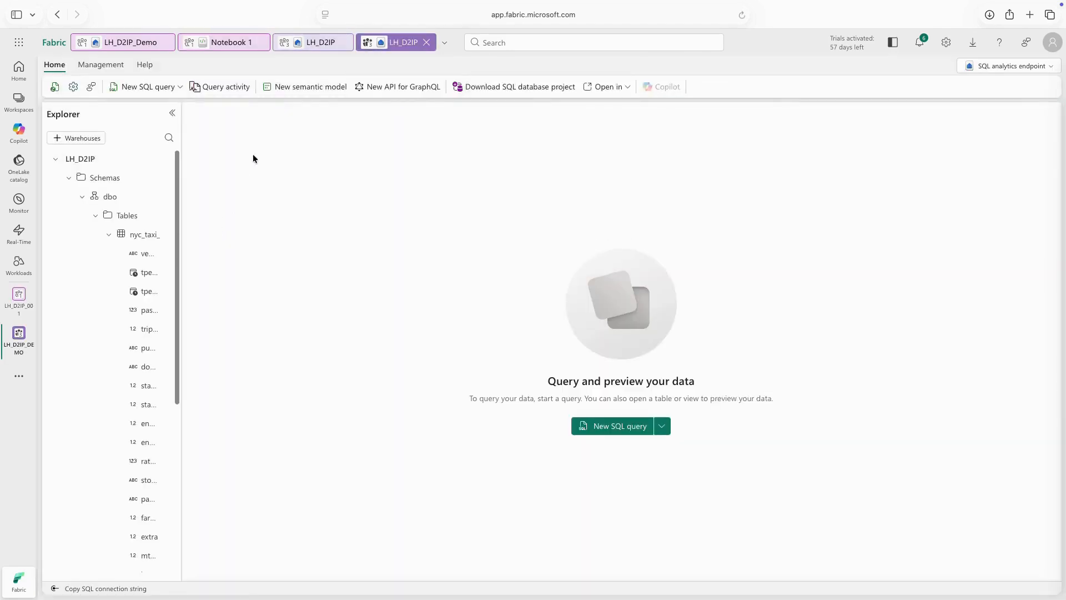
{"action": "left_click", "coordinate": [1021, 67]}
{"action": "left_click", "coordinate": [991, 88]}
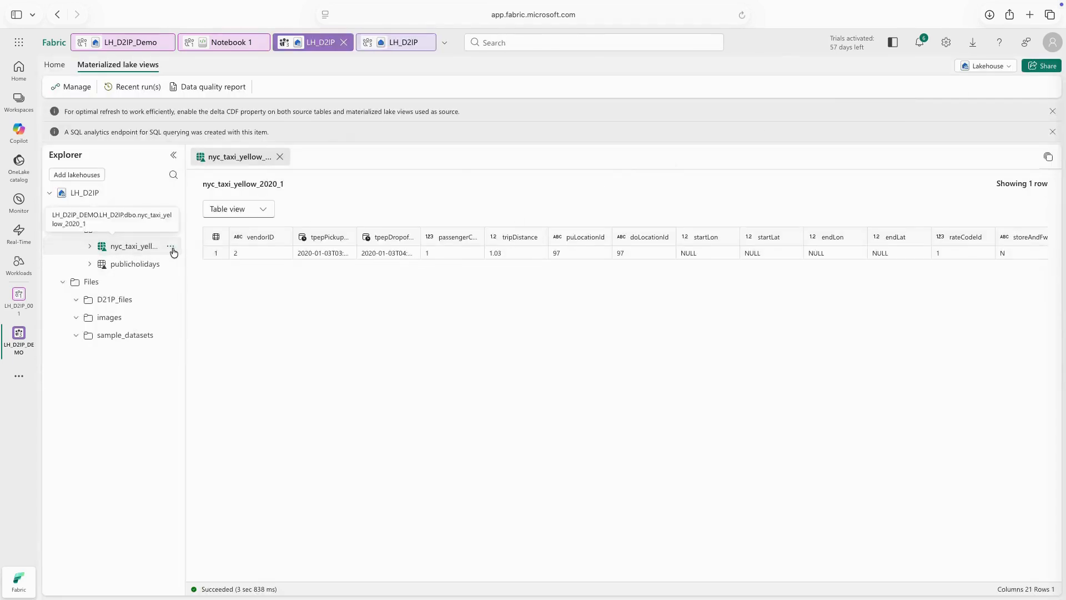
{"action": "left_click", "coordinate": [60, 64]}
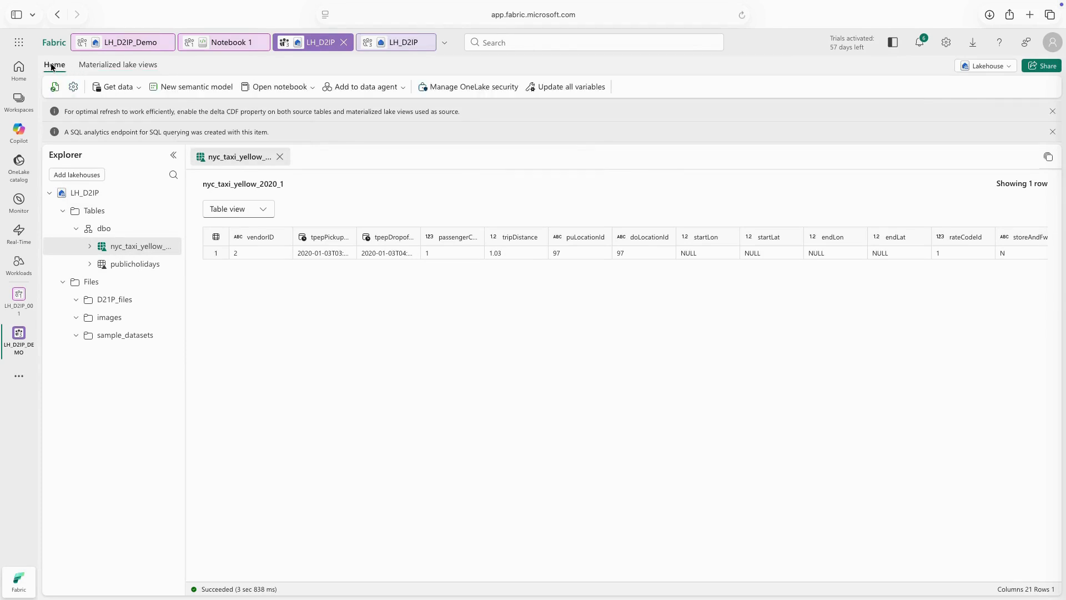
{"action": "left_click", "coordinate": [286, 90]}
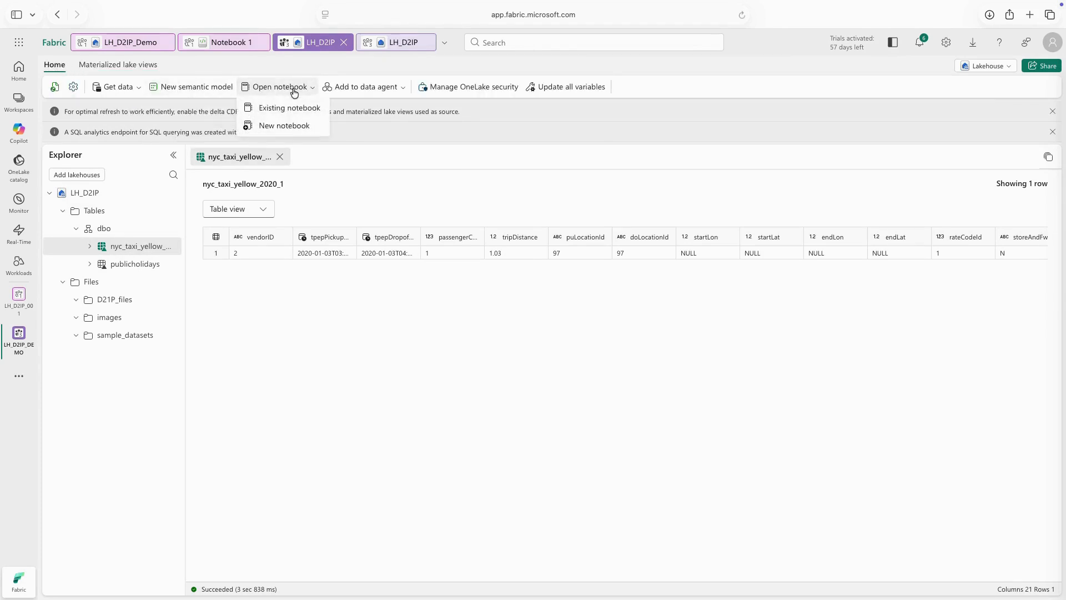
{"action": "left_click", "coordinate": [291, 125]}
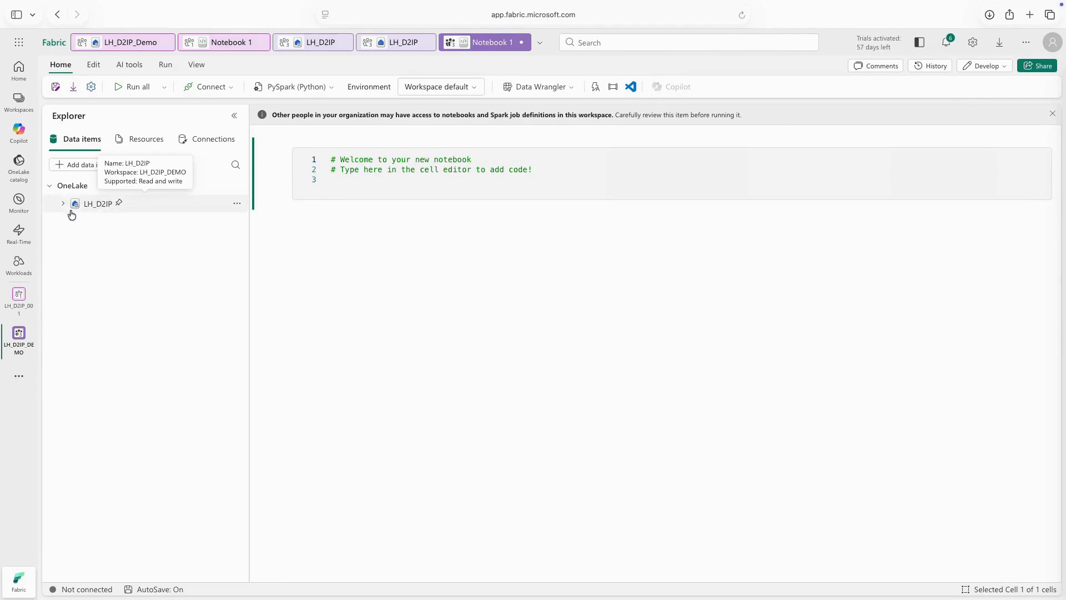
Load nyc_taxi_yellow_2020_1 from the lakehouse's dbo schema into a notebook cell with Spark and run that cell.
{"action": "left_click", "coordinate": [63, 204]}
{"action": "left_click", "coordinate": [76, 222]}
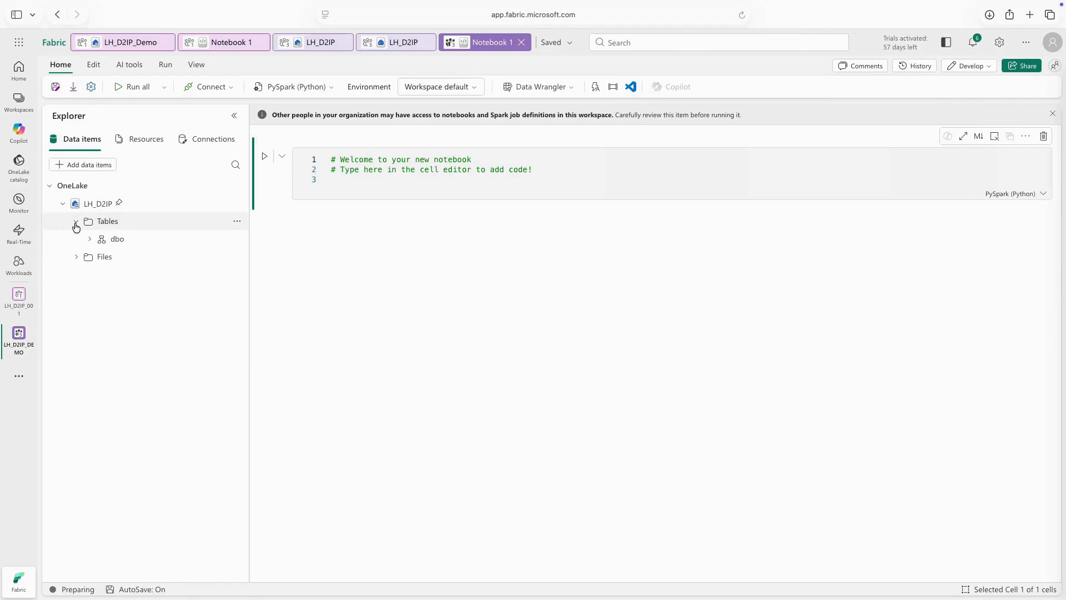
{"action": "left_click", "coordinate": [89, 238]}
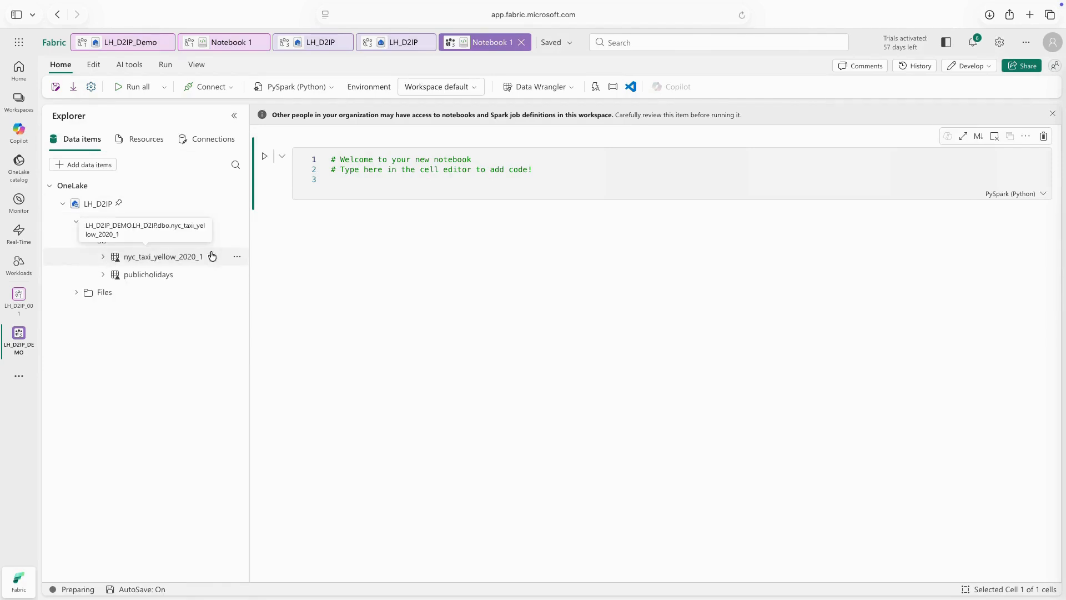
{"action": "left_click", "coordinate": [237, 256]}
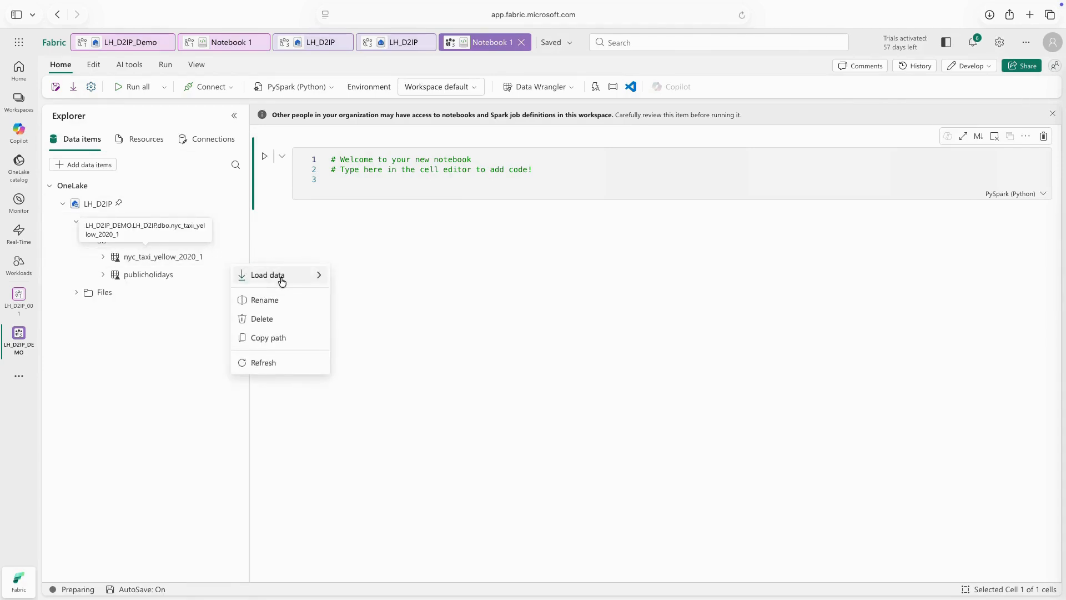
{"action": "mouse_move", "coordinate": [282, 279]}
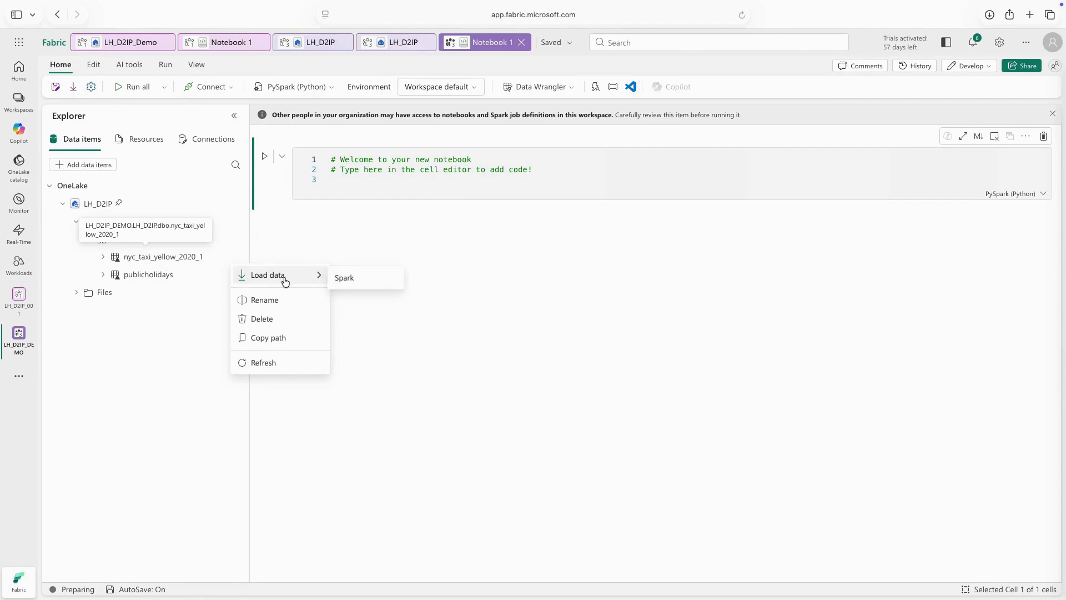
{"action": "left_click", "coordinate": [348, 278]}
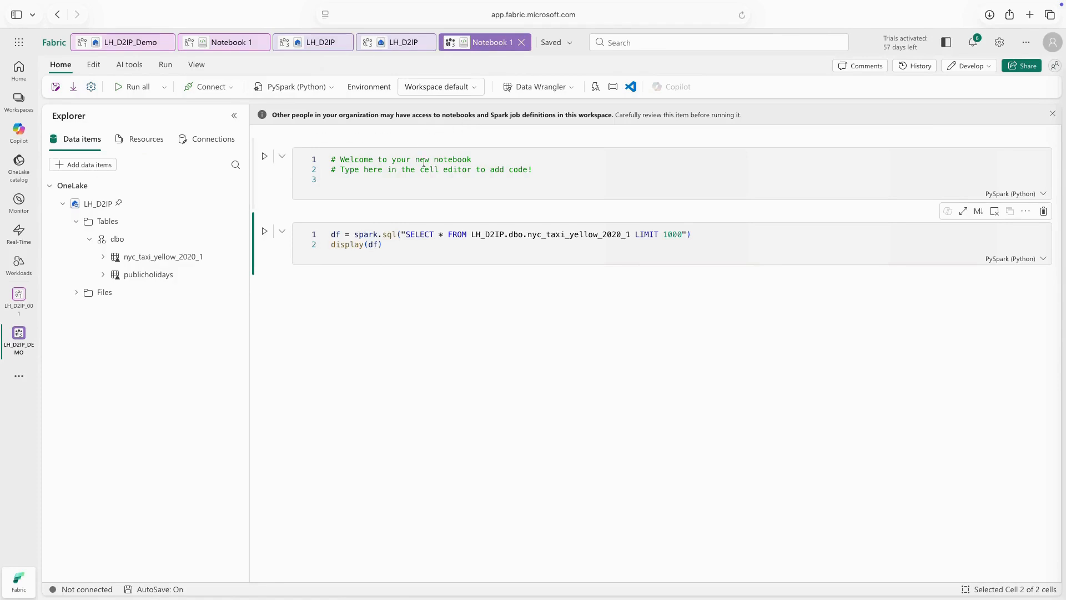
{"action": "left_click", "coordinate": [265, 231]}
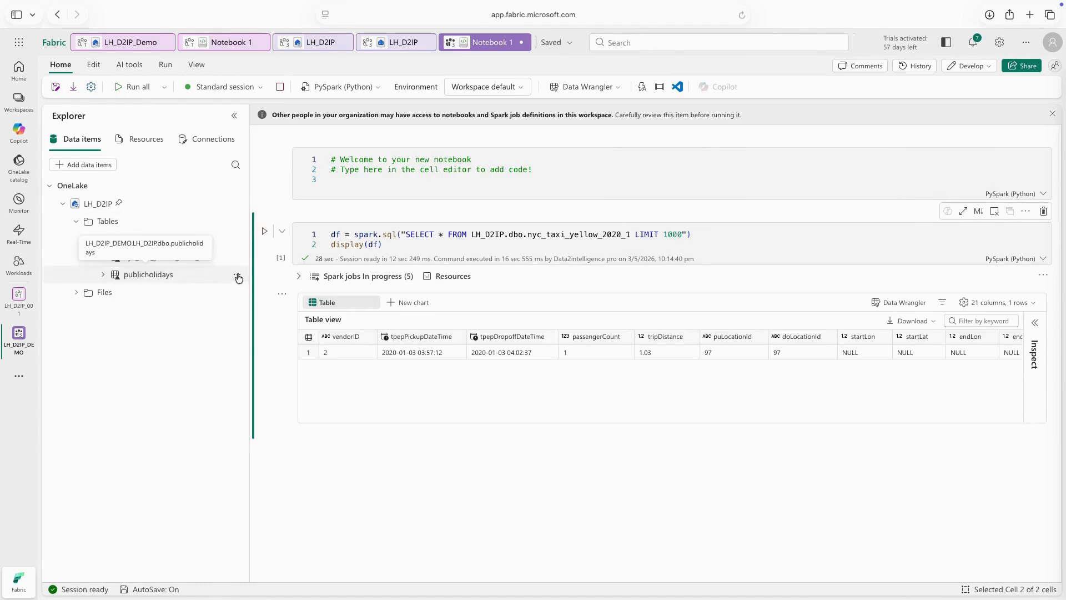
Load the publicholidays table into a new notebook cell with Spark and run it.
{"action": "left_click", "coordinate": [238, 277]}
{"action": "mouse_move", "coordinate": [257, 294]}
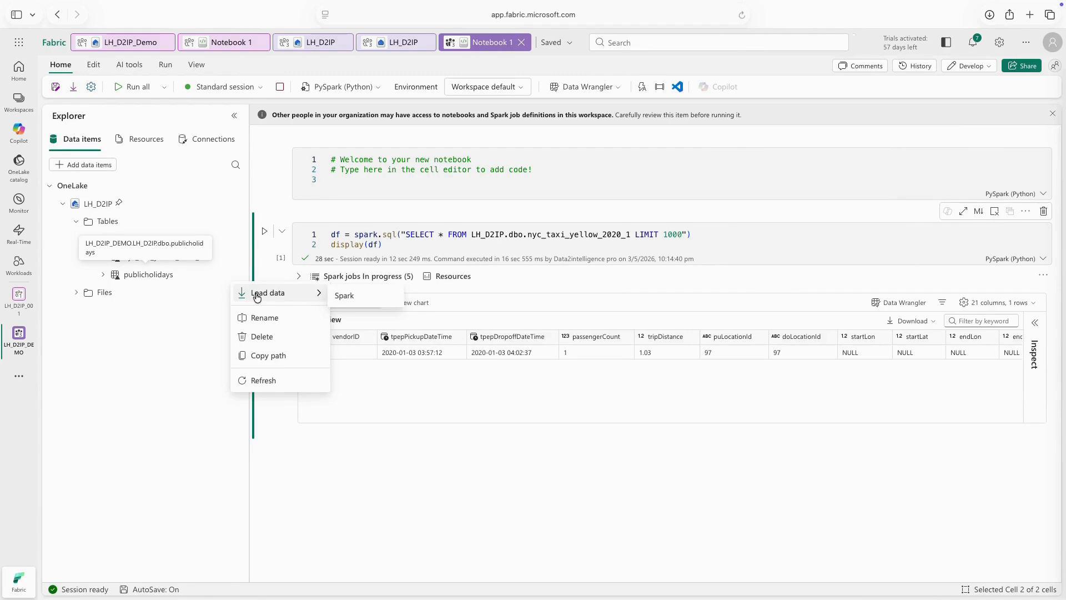
{"action": "left_click", "coordinate": [363, 294]}
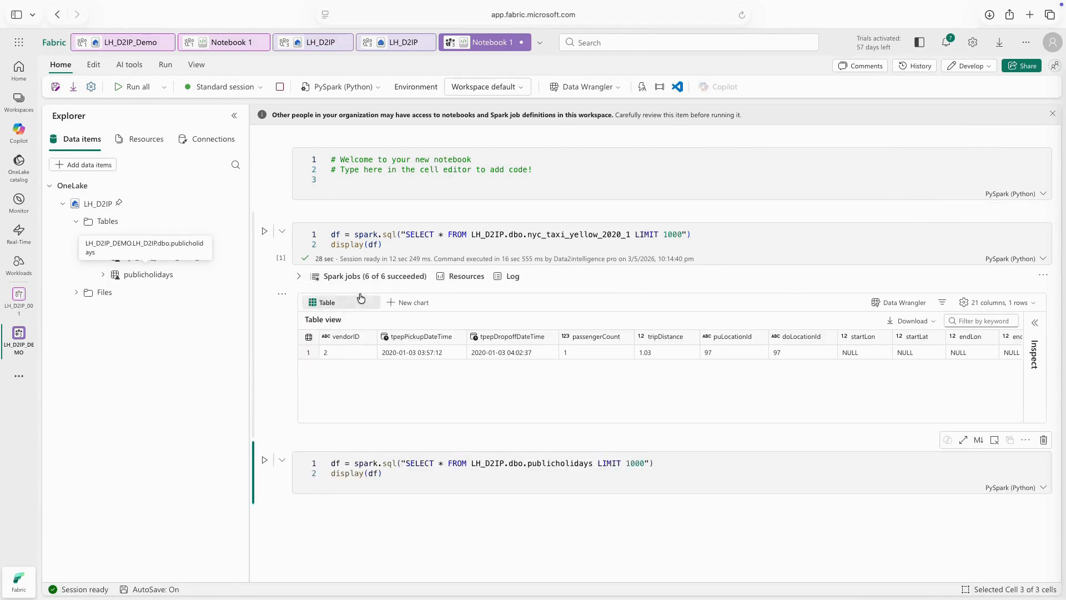
{"action": "left_click", "coordinate": [264, 460]}
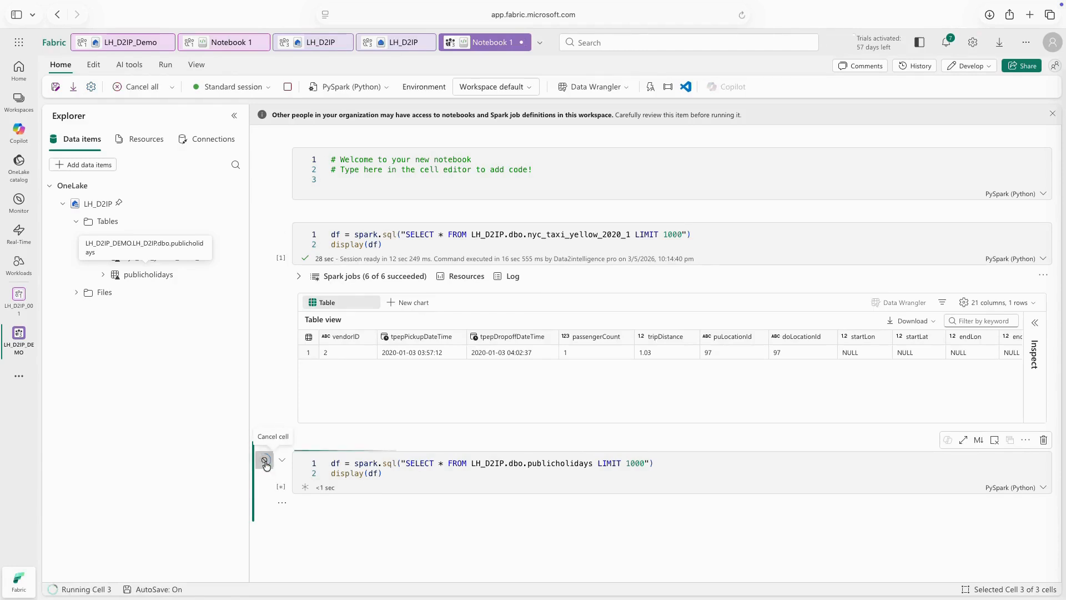
{"action": "scroll", "coordinate": [649, 417], "scroll_direction": "down", "scroll_amount": 3}
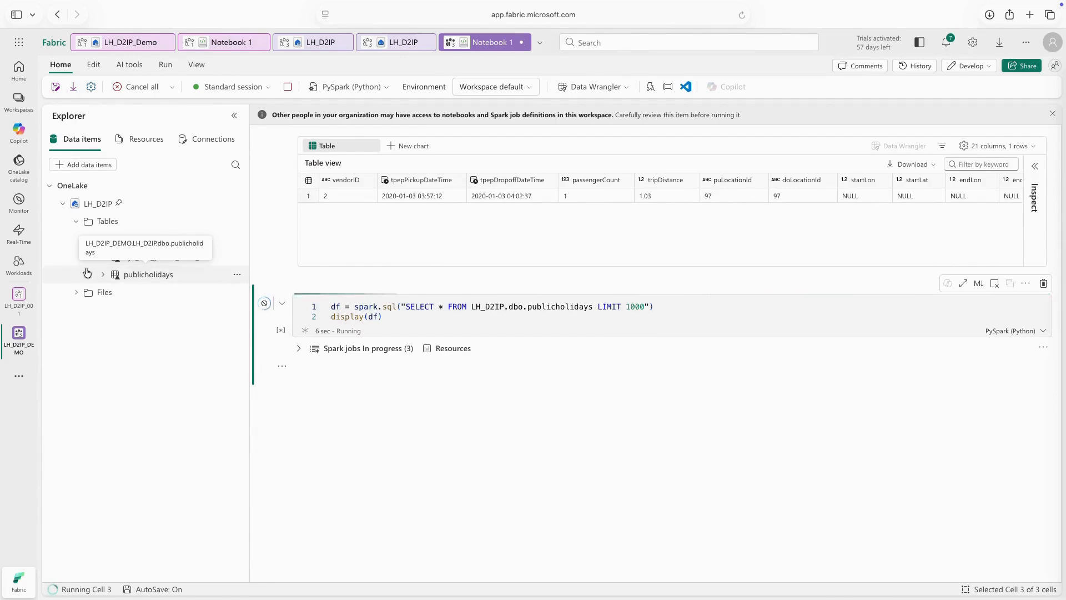
Open the sample_datasets folder under Files and check the actions available for nyc_taxi_green_2020_11.parquet.
{"action": "left_click", "coordinate": [76, 293]}
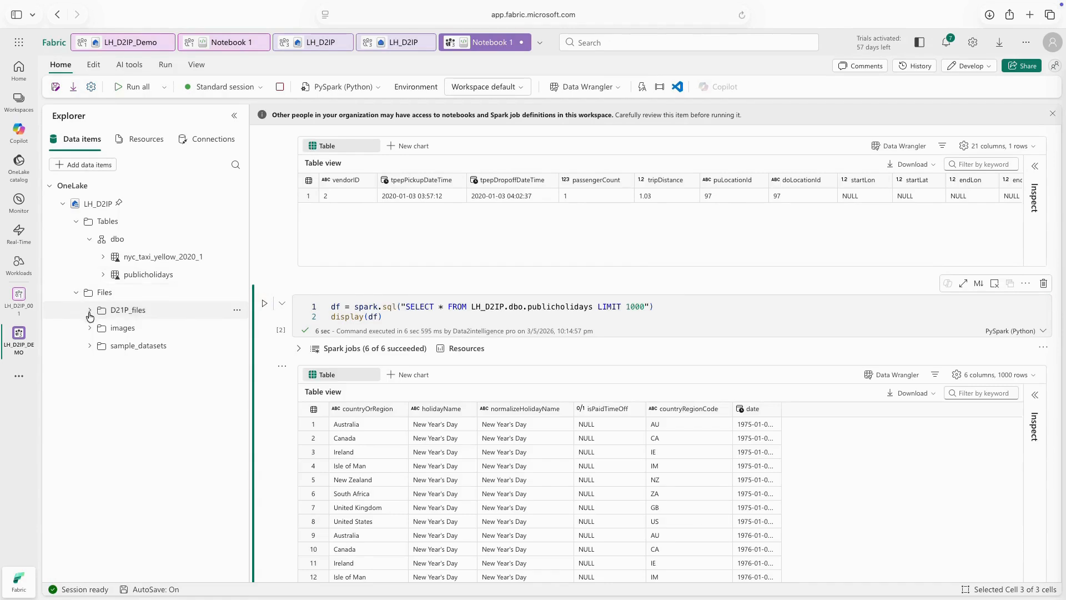
{"action": "left_click", "coordinate": [90, 346]}
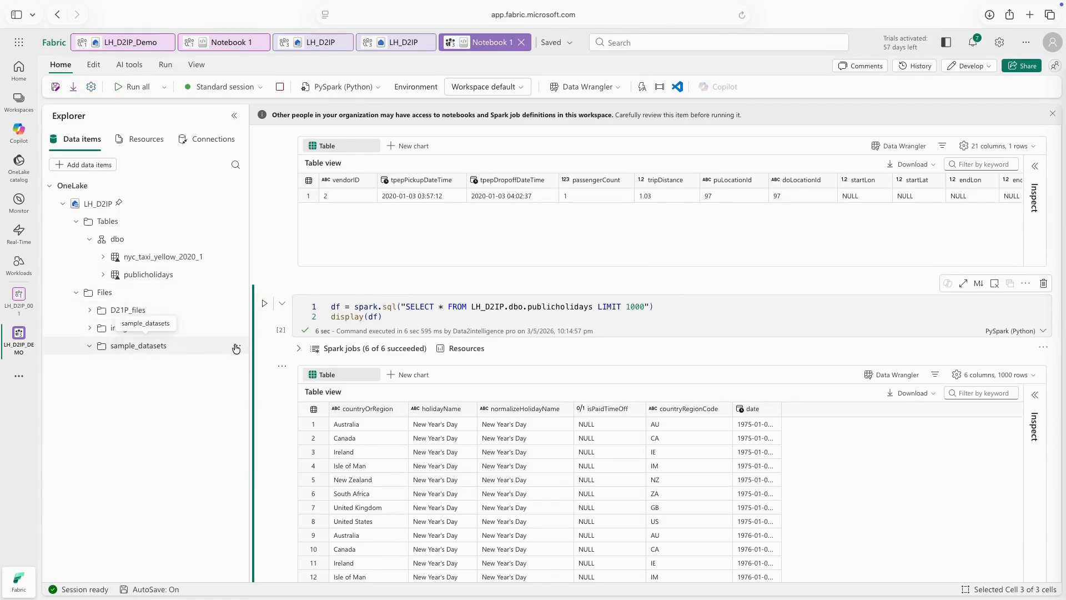
{"action": "left_click", "coordinate": [174, 347]}
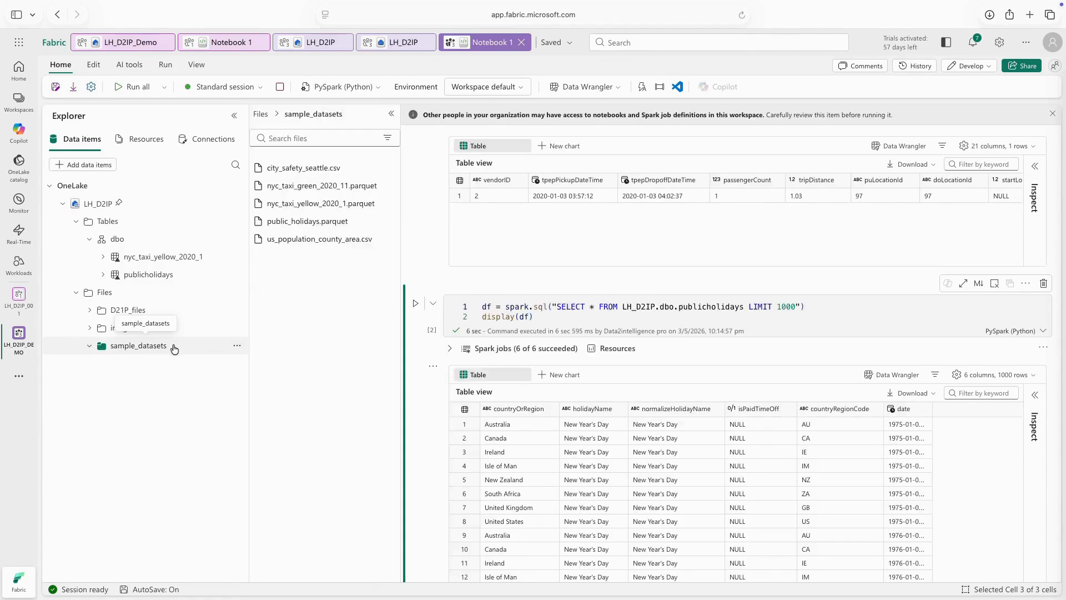
{"action": "left_click", "coordinate": [385, 187]}
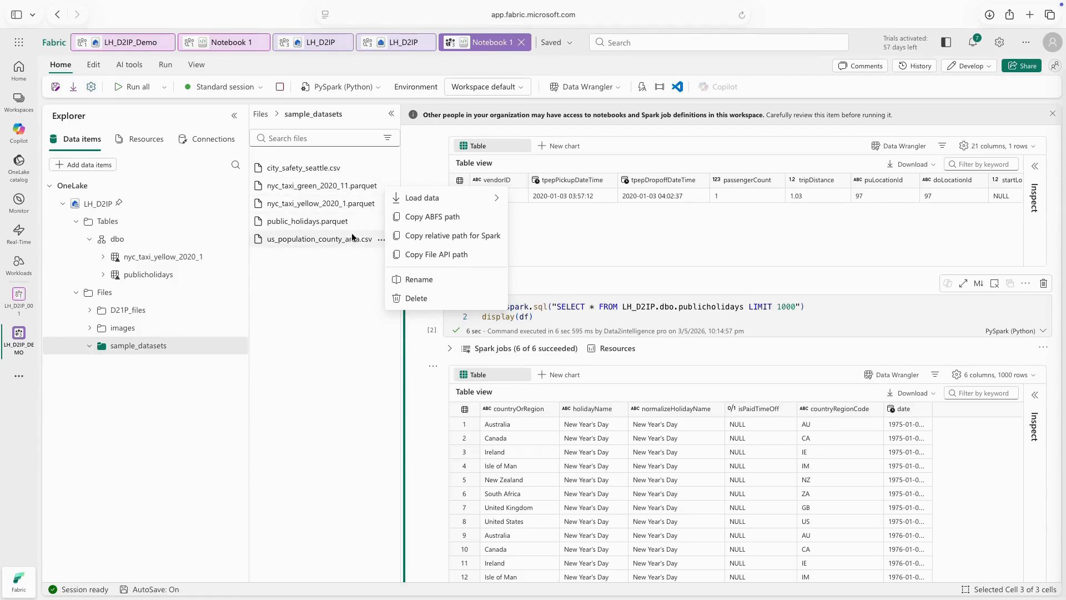
{"action": "left_click", "coordinate": [334, 299]}
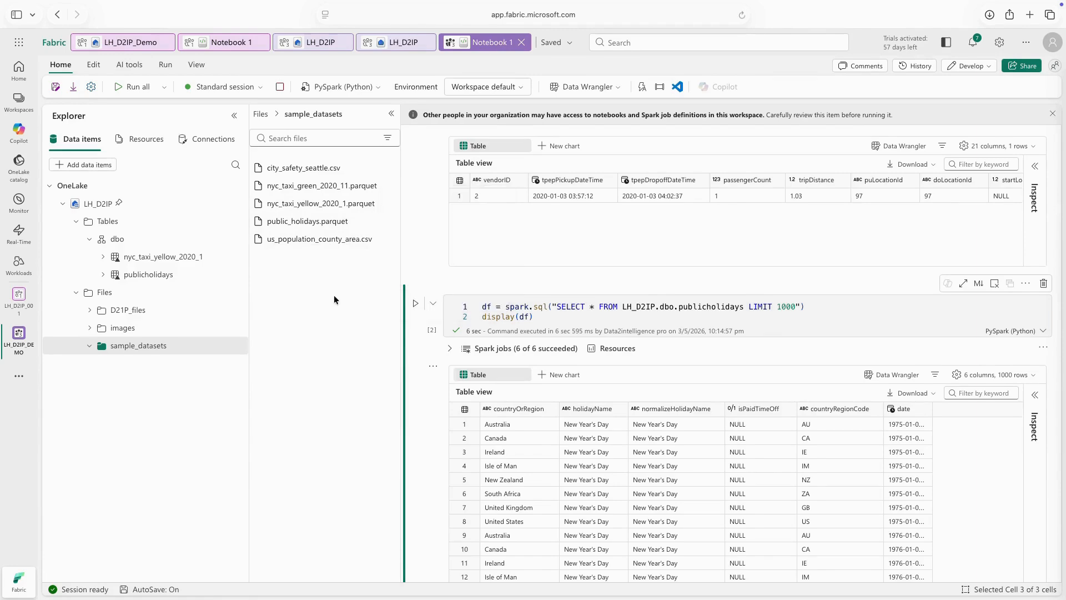
Load us_population_county_area.csv into a new notebook cell with Spark, run it and look through the resulting rows.
{"action": "left_click", "coordinate": [381, 240]}
{"action": "mouse_move", "coordinate": [398, 254]}
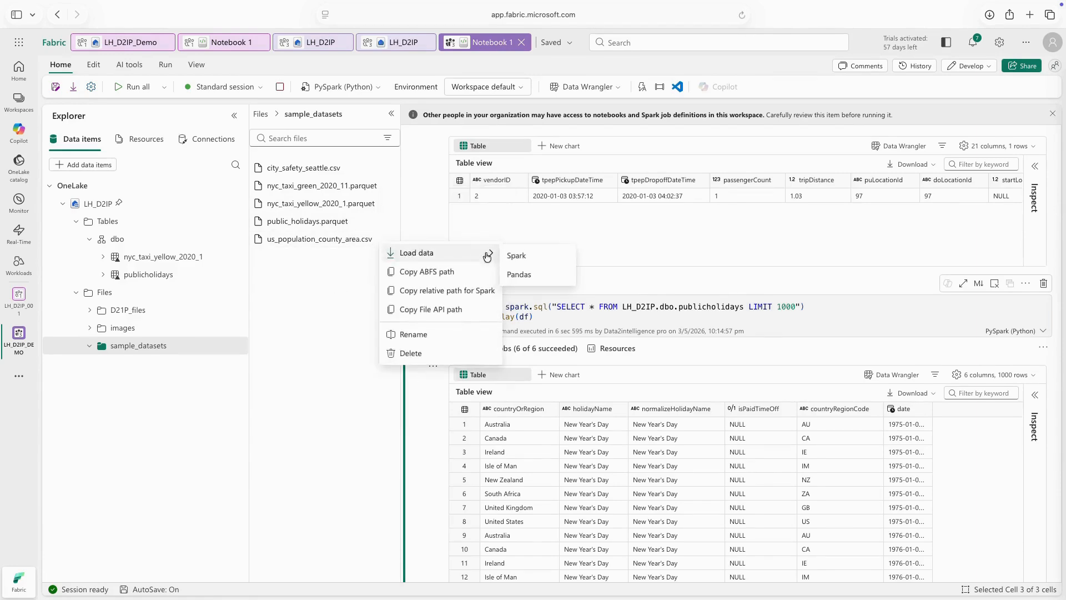
{"action": "left_click", "coordinate": [522, 256]}
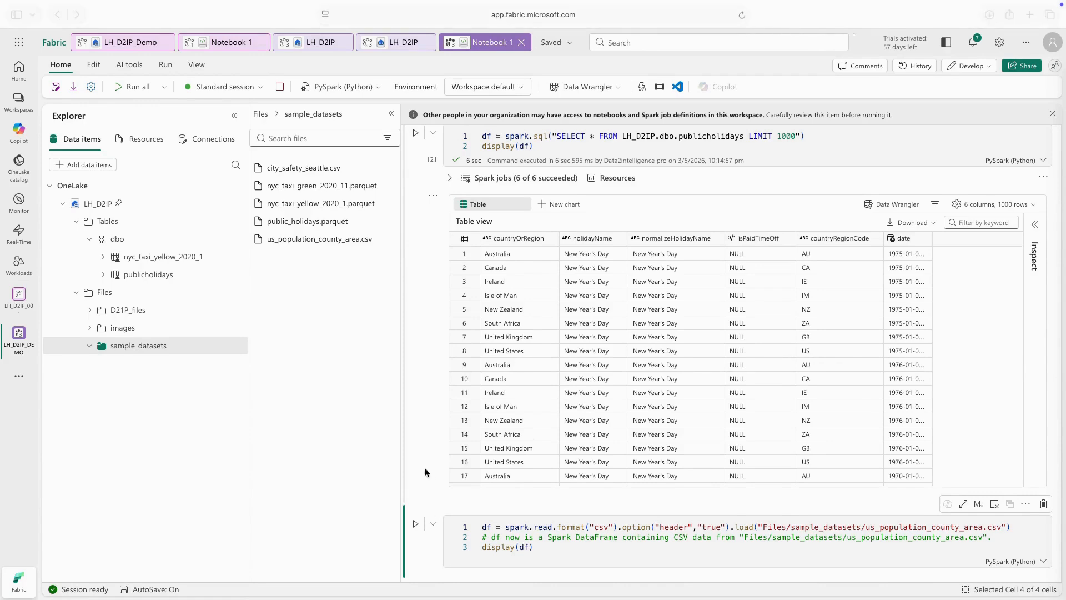
{"action": "scroll", "coordinate": [652, 546], "scroll_direction": "down", "scroll_amount": 4}
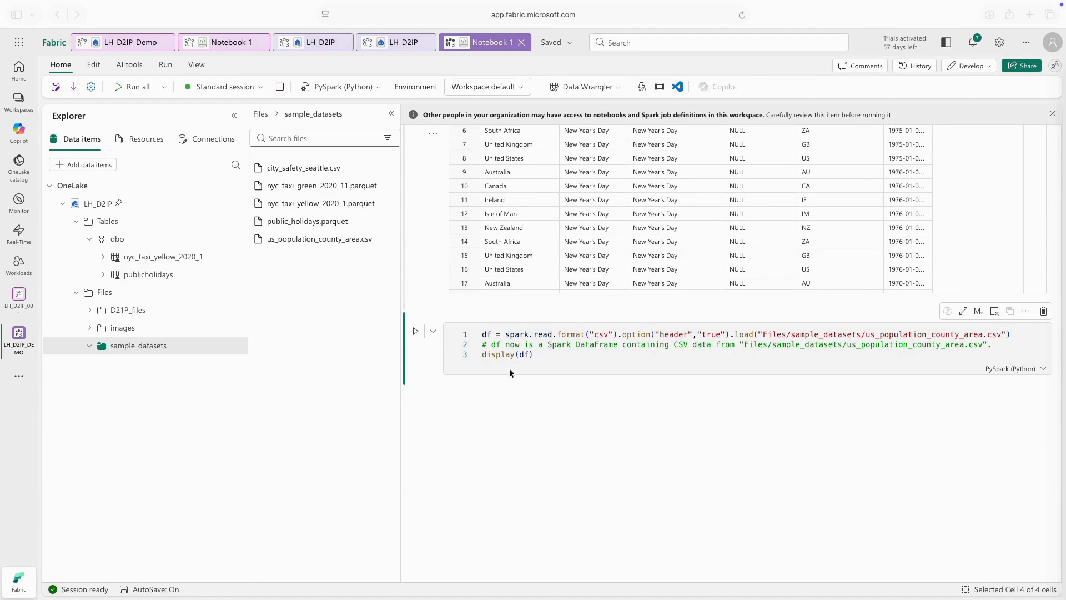
{"action": "left_click", "coordinate": [415, 333]}
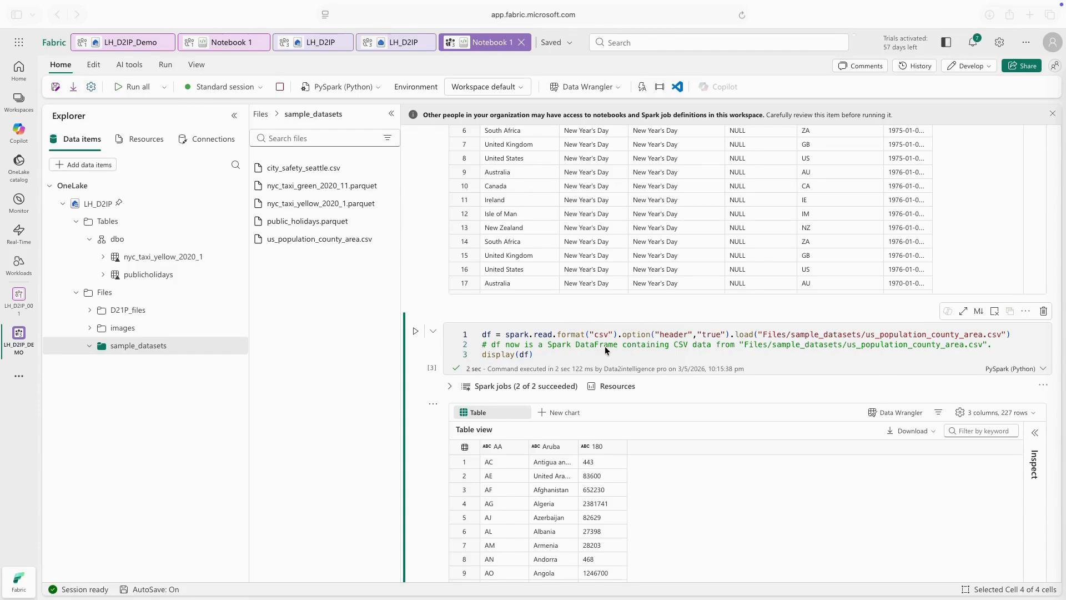
{"action": "scroll", "coordinate": [615, 361], "scroll_direction": "down", "scroll_amount": 1}
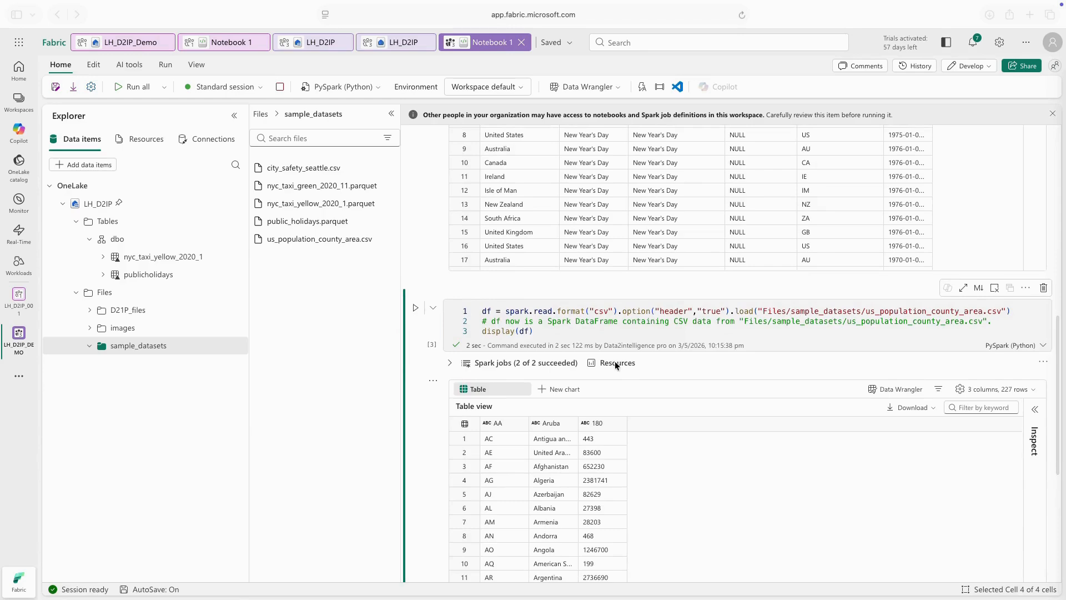
{"action": "scroll", "coordinate": [615, 361], "scroll_direction": "down", "scroll_amount": 3}
{"action": "scroll", "coordinate": [621, 379], "scroll_direction": "down", "scroll_amount": 15}
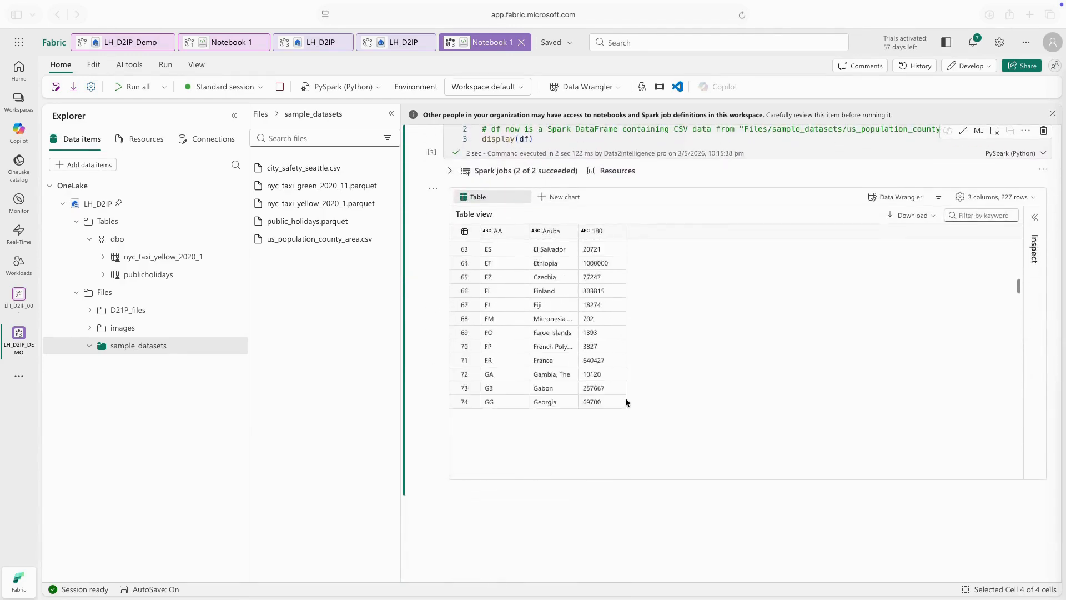
{"action": "scroll", "coordinate": [627, 398], "scroll_direction": "up", "scroll_amount": 10}
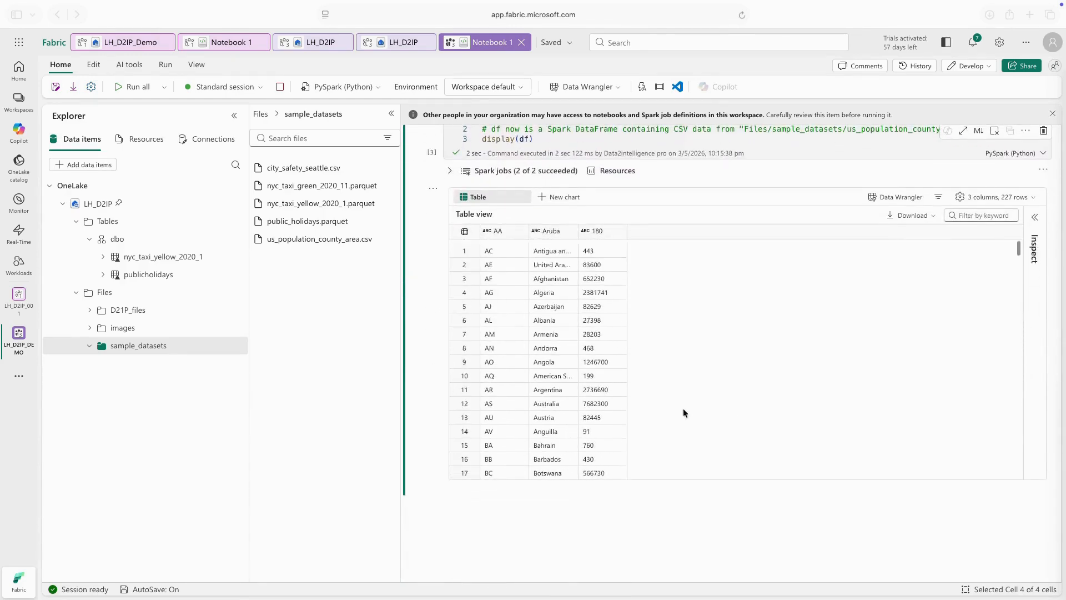
Save the notebook as a new notebook named nb_load_files in LH_D2IP_DEMO.
{"action": "scroll", "coordinate": [744, 414], "scroll_direction": "up", "scroll_amount": 6}
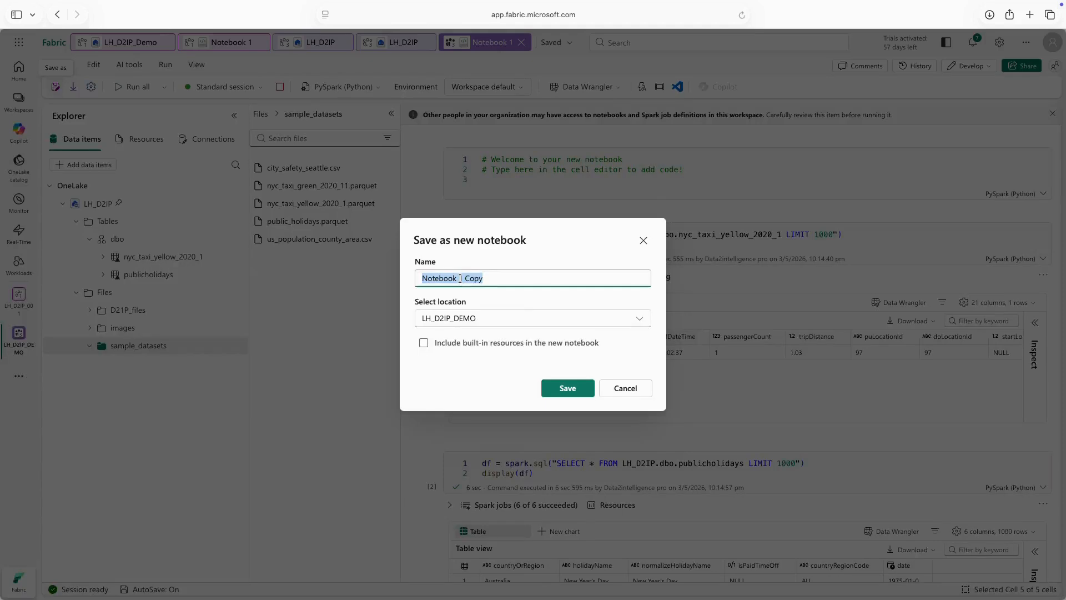
{"action": "type", "text": "nb_load"}
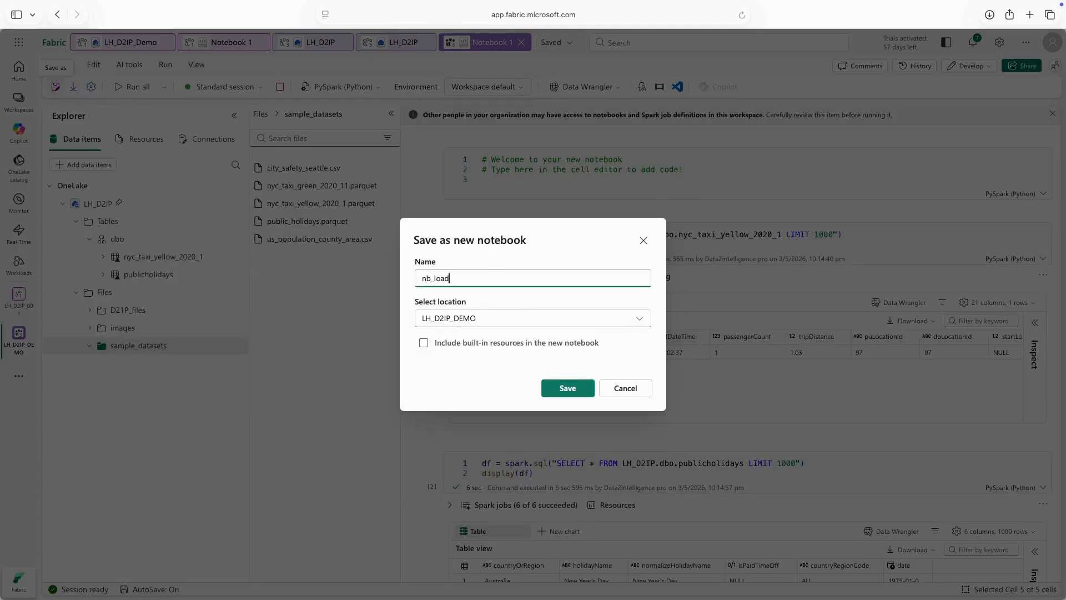
{"action": "type", "text": "_files"}
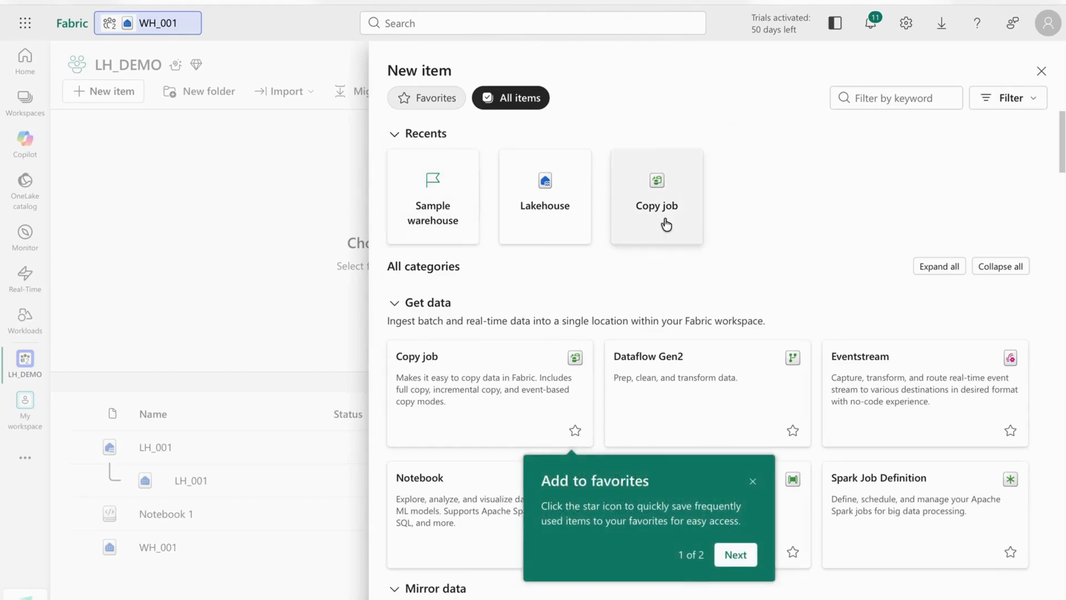
Create a Dataflow Gen2 item named DF_001 in the LH_DEMO workspace.
{"action": "left_click", "coordinate": [660, 379]}
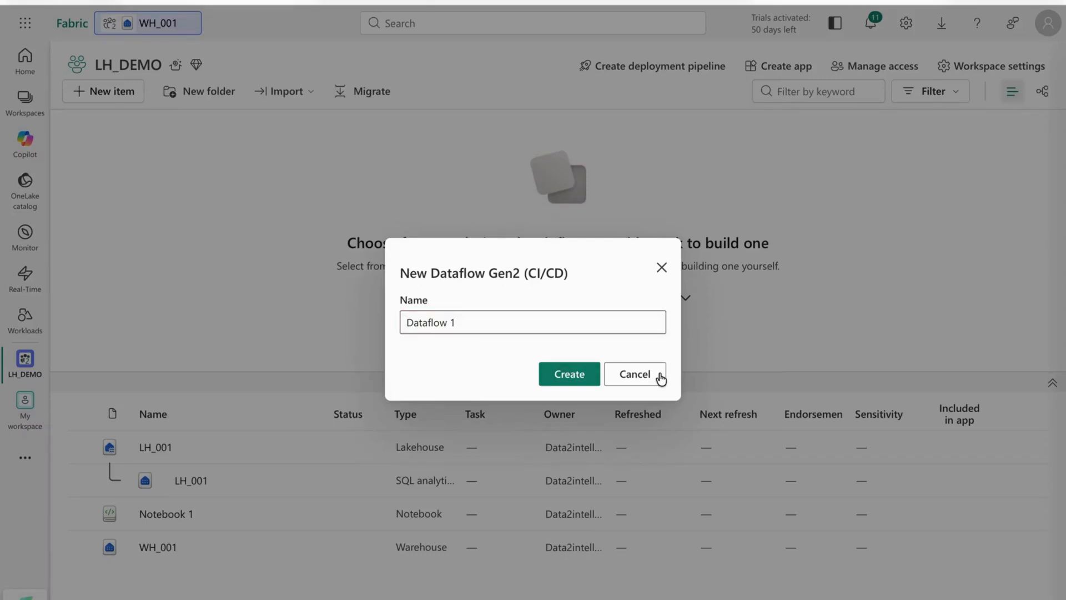
{"action": "double_click", "coordinate": [469, 315]}
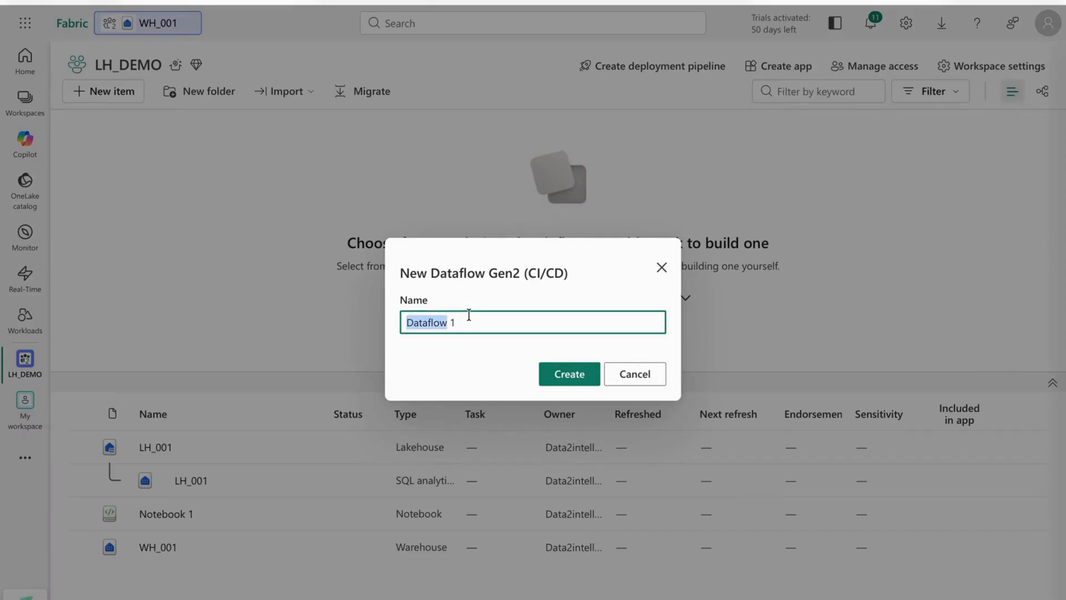
{"action": "type", "text": "DF"}
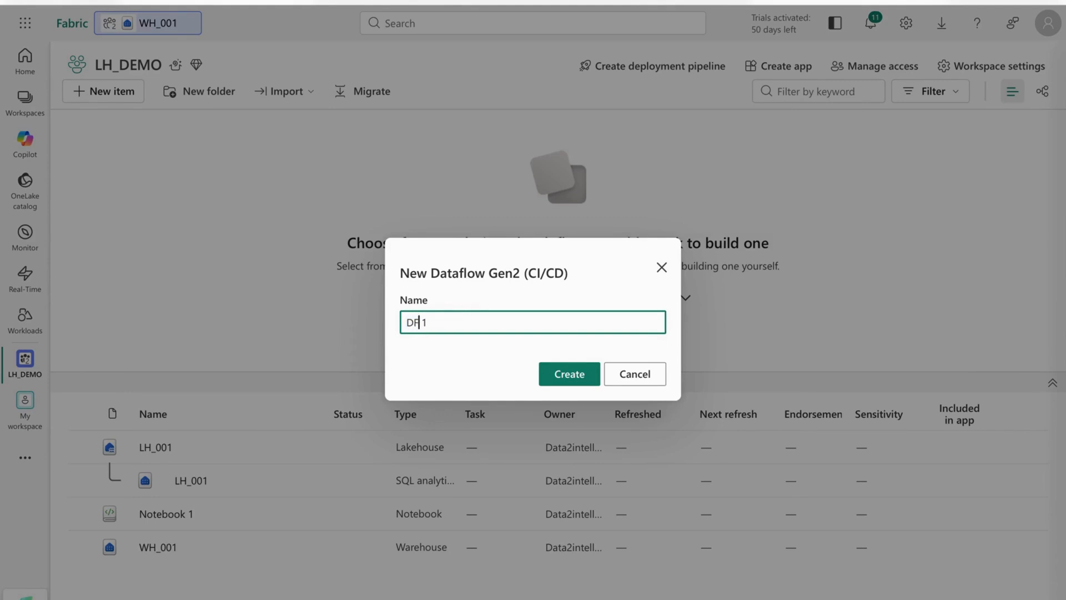
{"action": "type", "text": "_oo"}
{"action": "type", "text": "0"}
{"action": "key", "text": "Delete"}
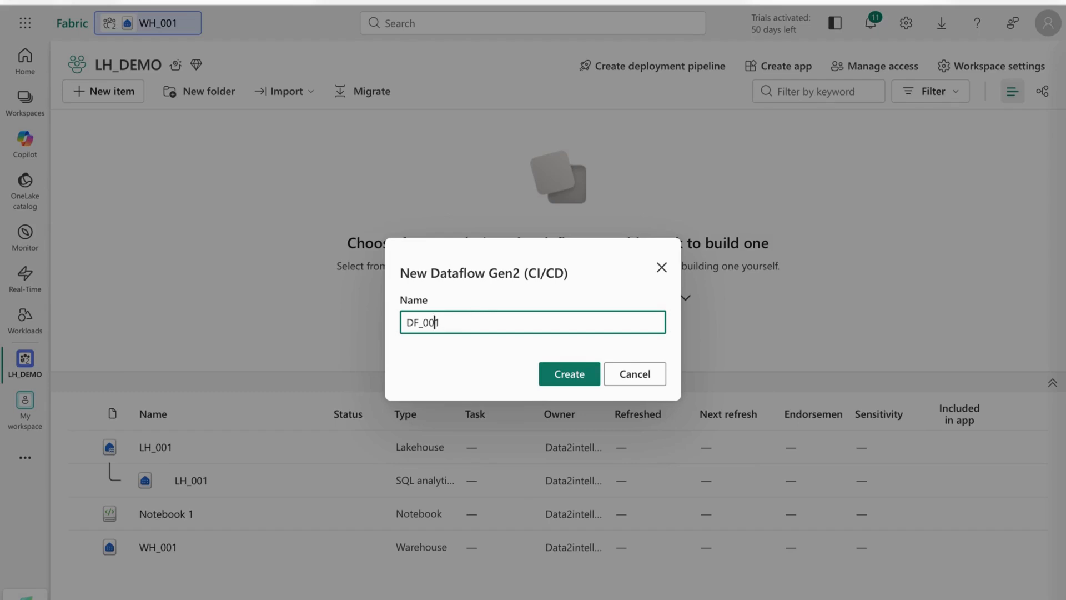
{"action": "left_click", "coordinate": [571, 379]}
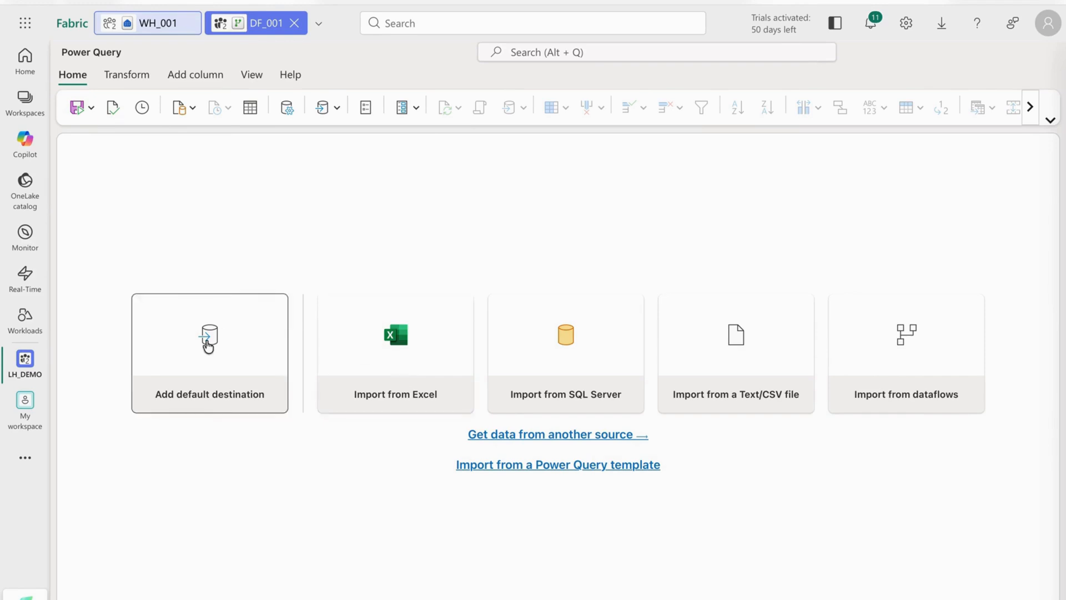
Connect to Lakehouse as the default data destination with a new organizational-account connection, after checking the advanced options.
{"action": "left_click", "coordinate": [207, 340]}
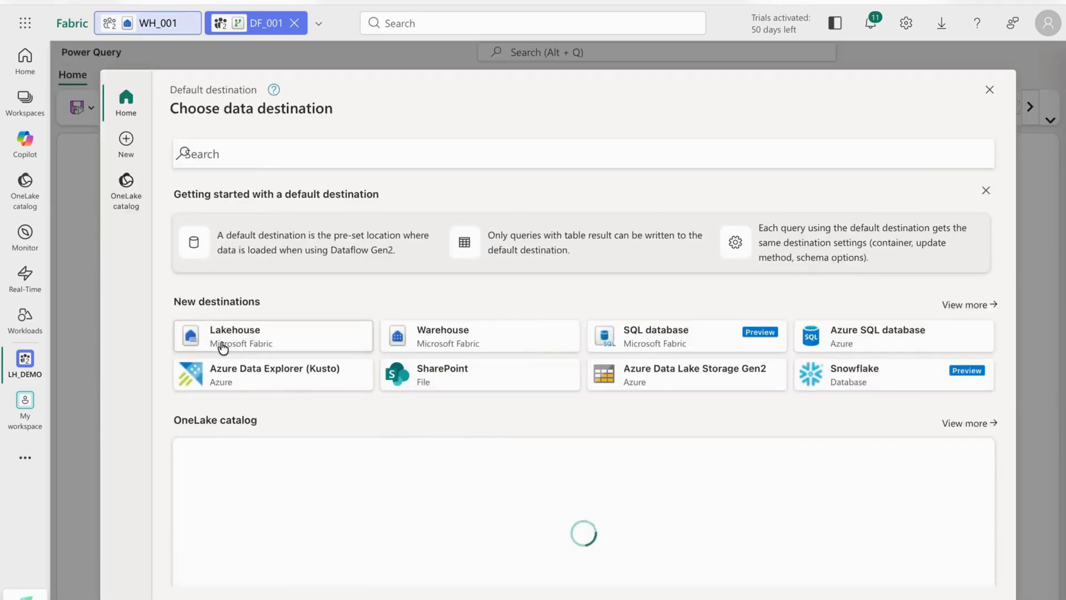
{"action": "left_click", "coordinate": [222, 346]}
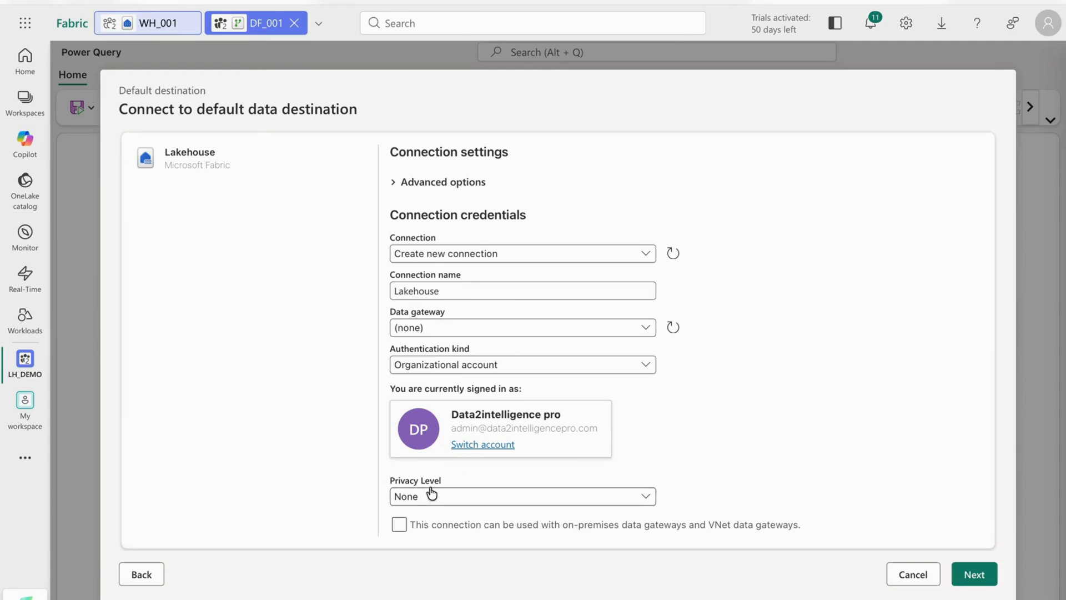
{"action": "left_click", "coordinate": [505, 255]}
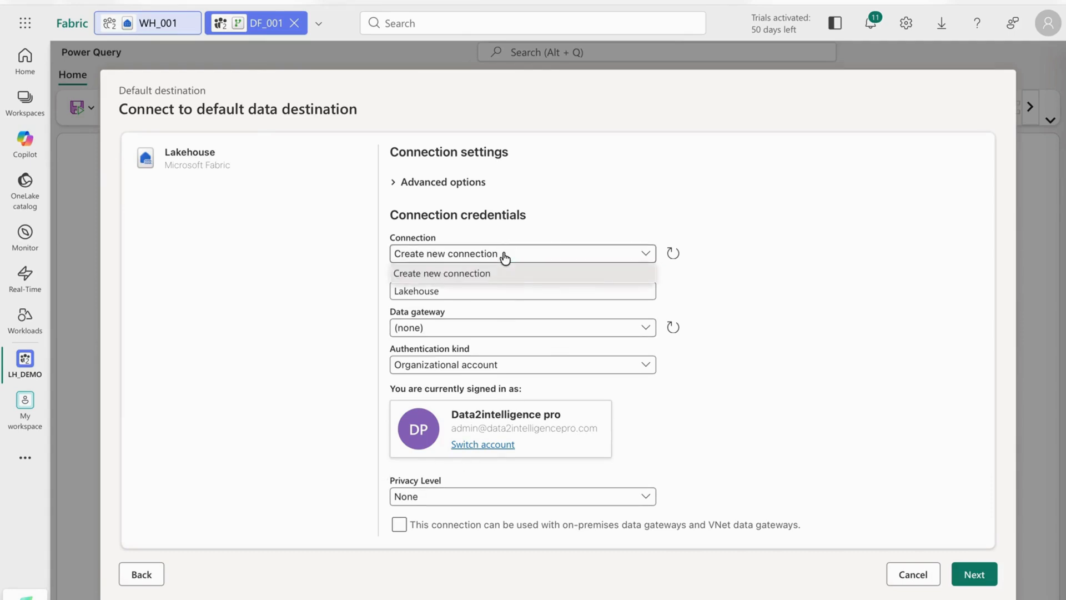
{"action": "left_click", "coordinate": [394, 186]}
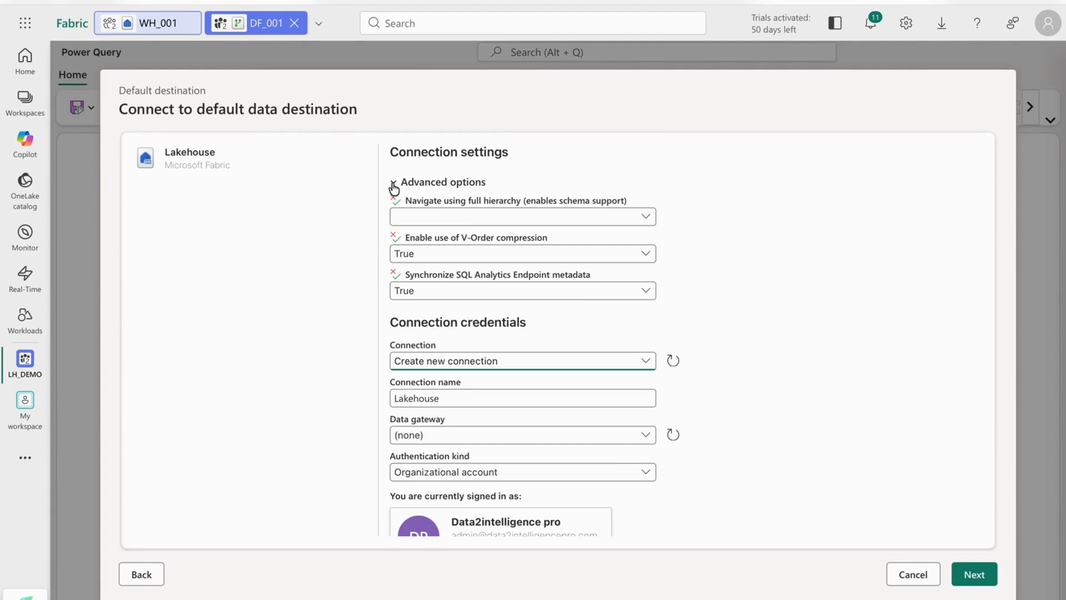
{"action": "left_click", "coordinate": [518, 226]}
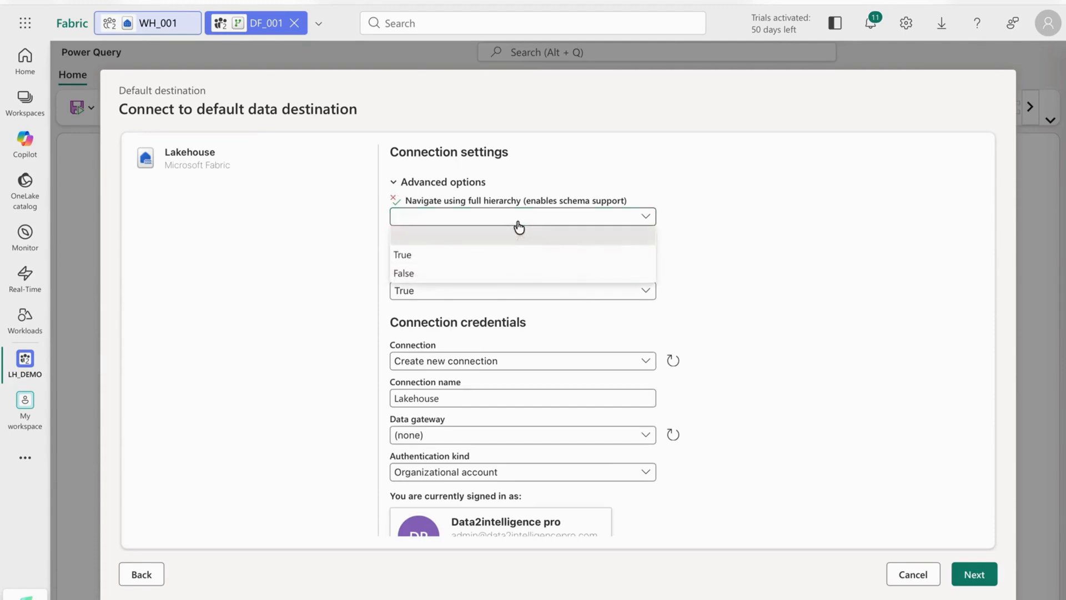
{"action": "left_click", "coordinate": [765, 203]}
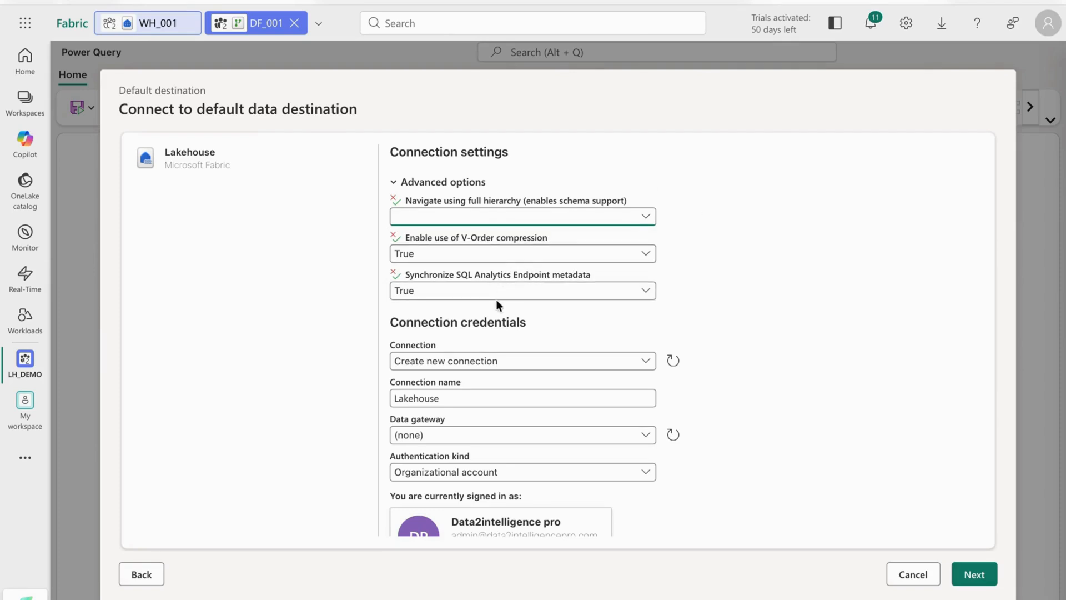
{"action": "left_click", "coordinate": [393, 184]}
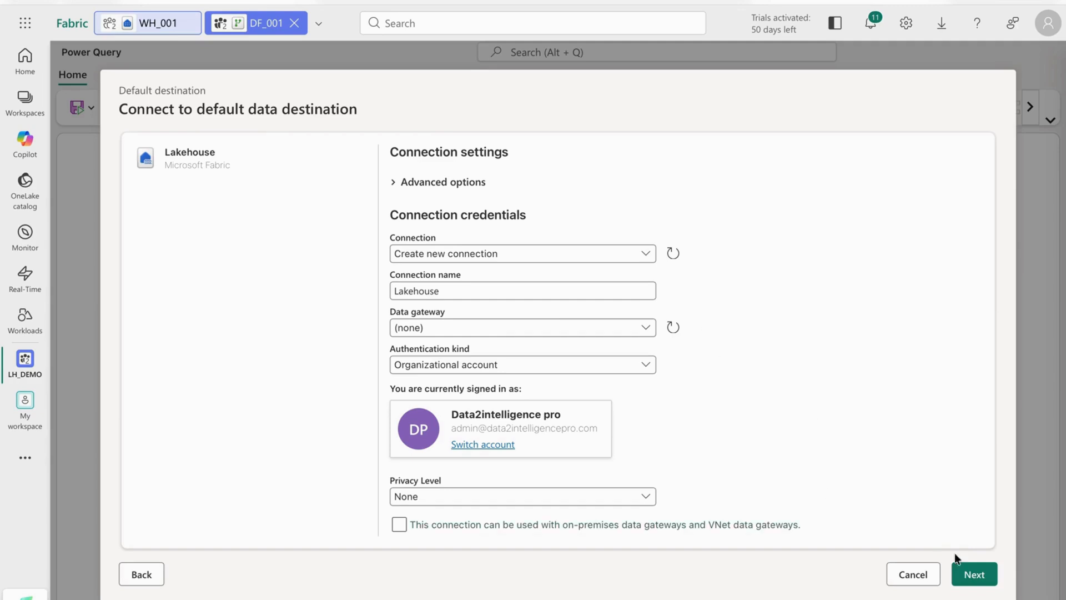
{"action": "left_click", "coordinate": [966, 575]}
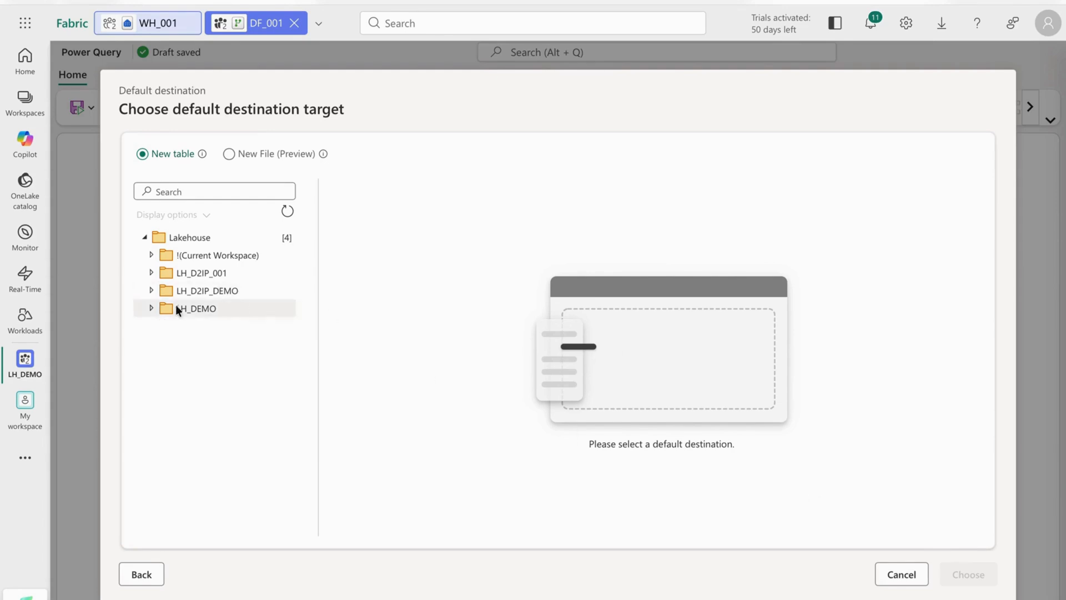
Look through the tables of LH_001 under LH_DEMO in the destination targets and return to the data destination choice.
{"action": "left_click", "coordinate": [151, 309]}
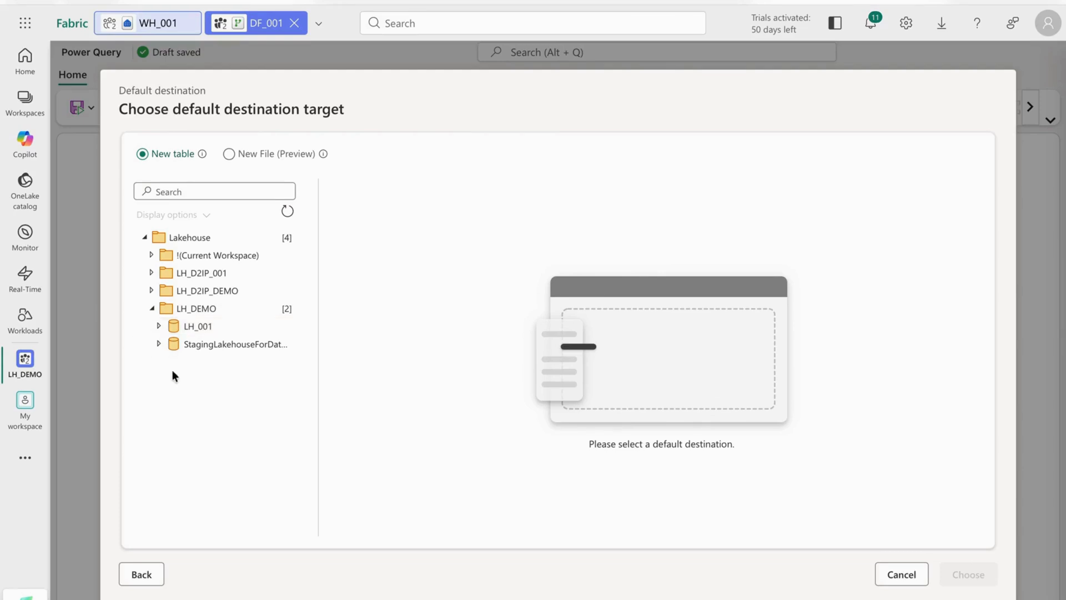
{"action": "left_click", "coordinate": [159, 326]}
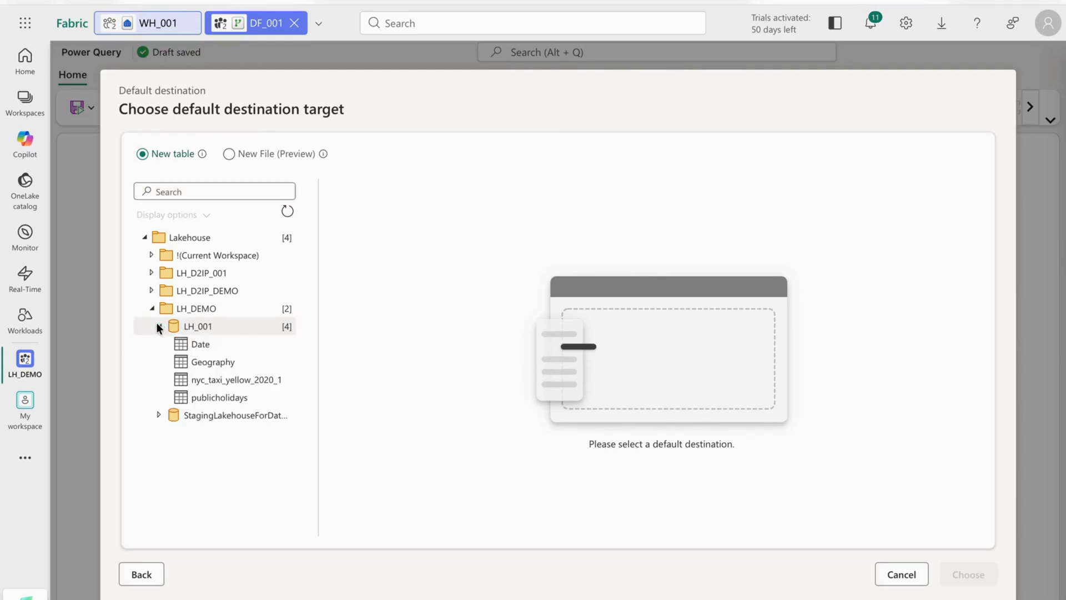
{"action": "left_click", "coordinate": [228, 347]}
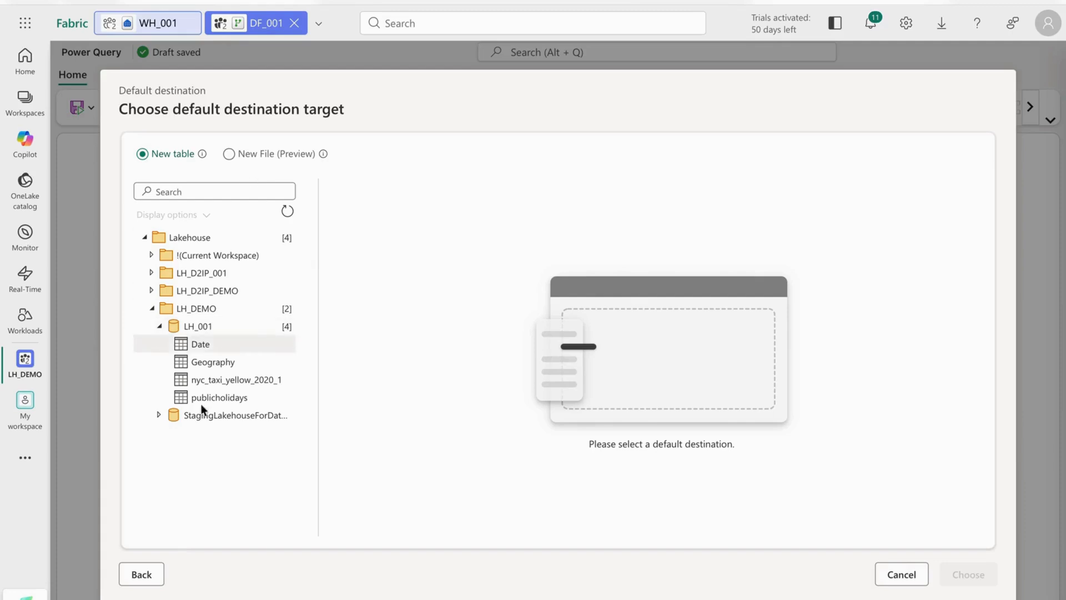
{"action": "left_click", "coordinate": [155, 569]}
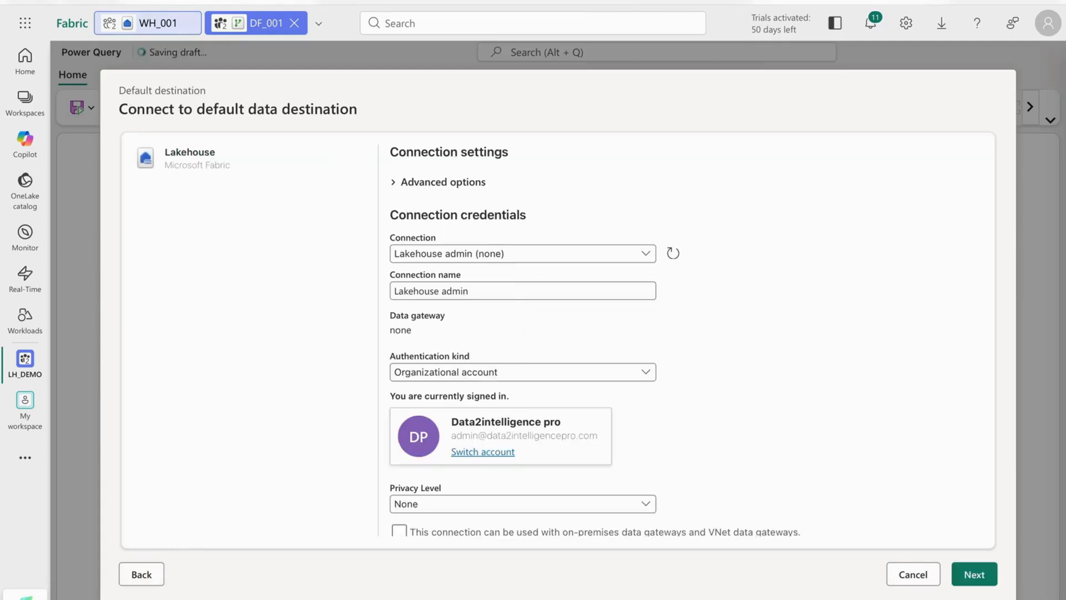
{"action": "left_click", "coordinate": [144, 574]}
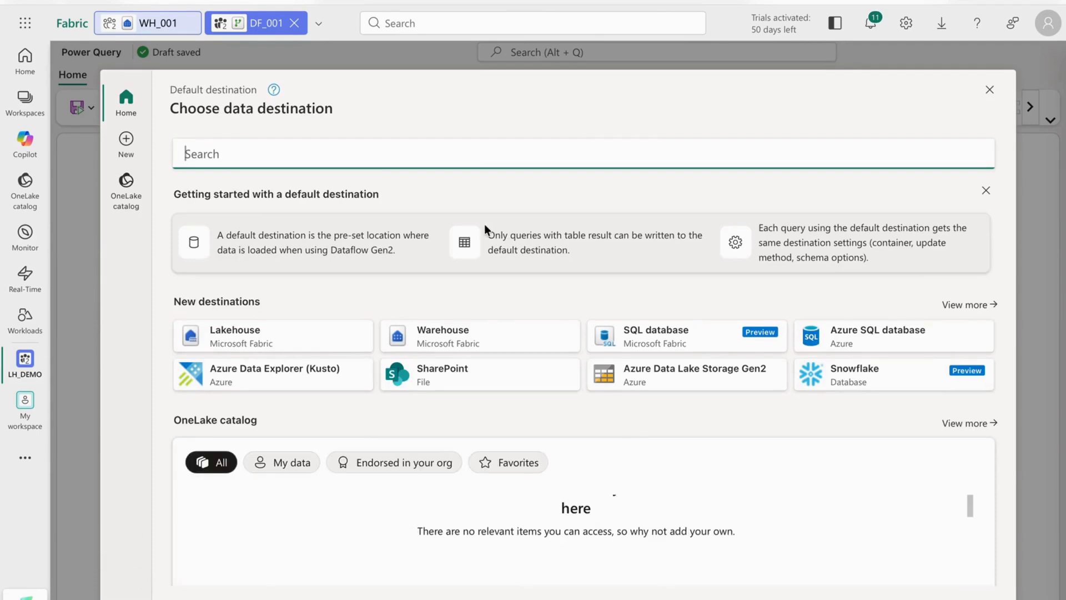
Choose the LH_001 lakehouse from the OneLake catalog as the dataflow's default destination.
{"action": "left_click", "coordinate": [145, 185]}
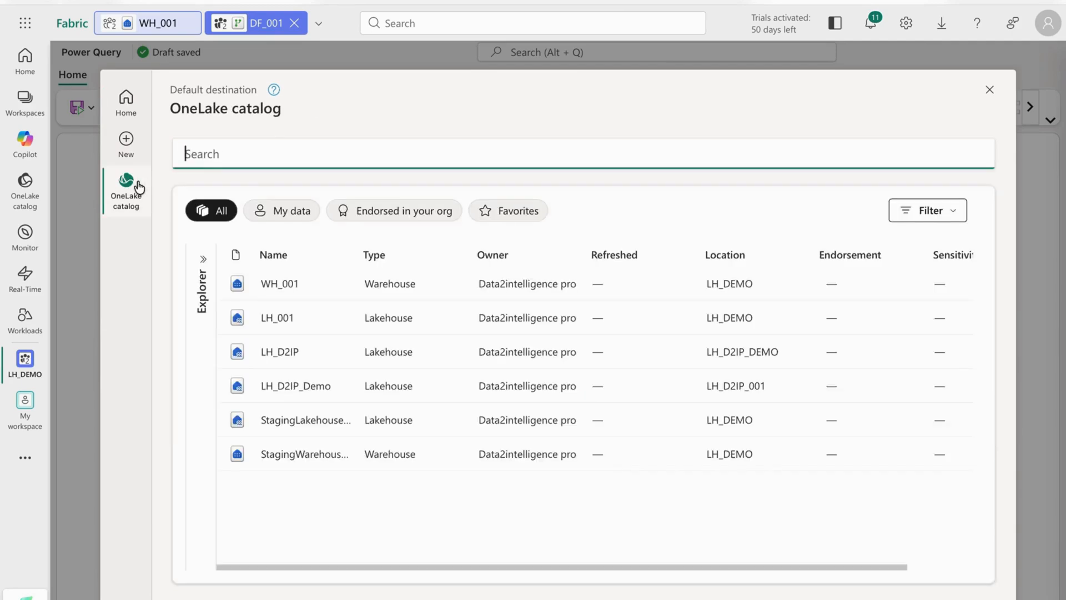
{"action": "left_click", "coordinate": [282, 317]}
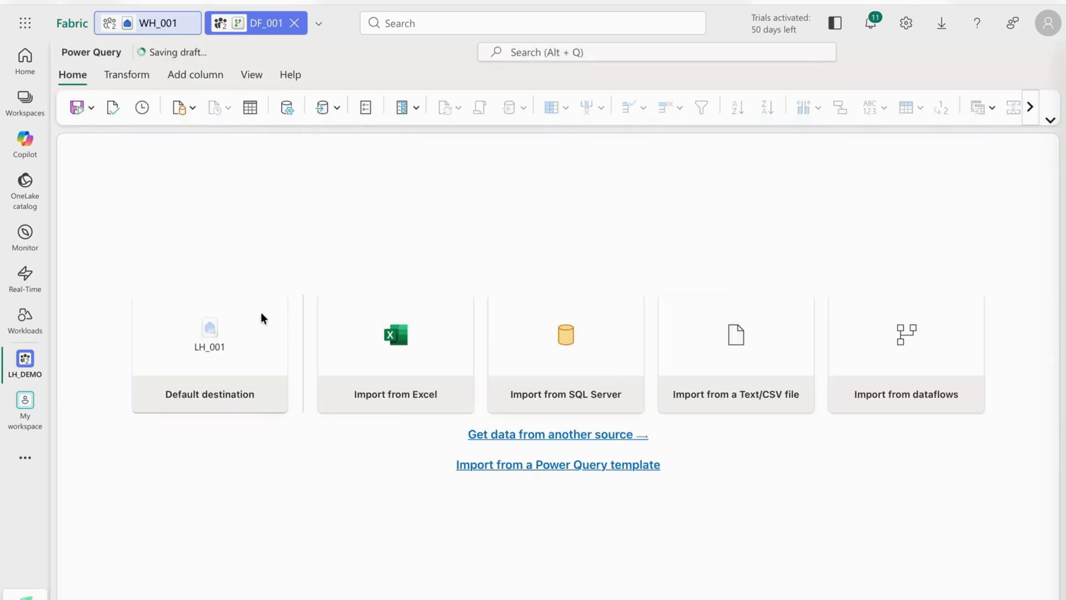
{"action": "mouse_move", "coordinate": [261, 312]}
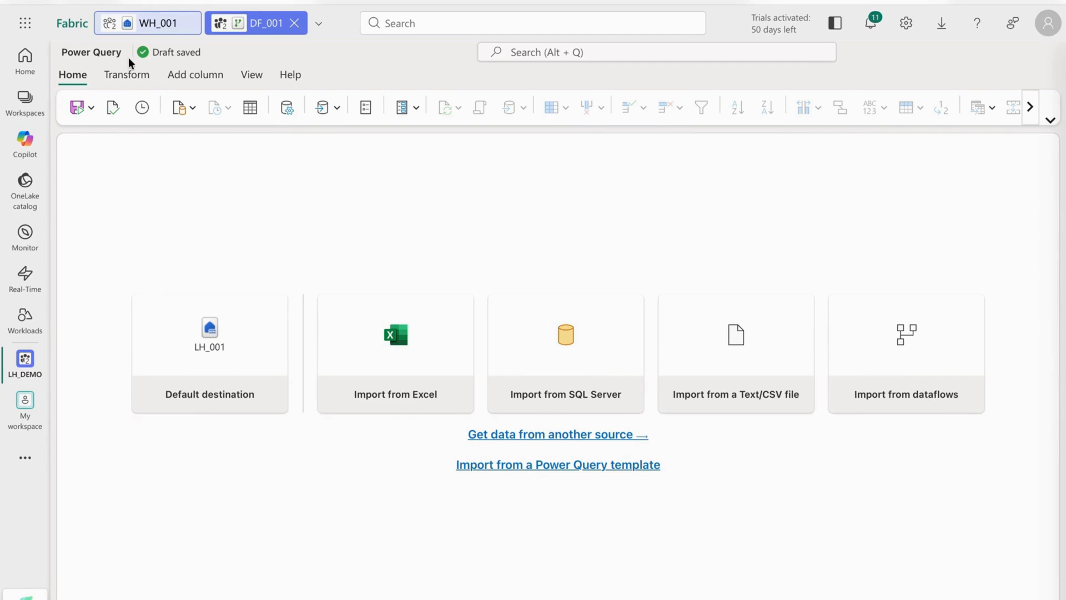
{"action": "left_click", "coordinate": [128, 74]}
{"action": "left_click", "coordinate": [188, 73]}
{"action": "left_click", "coordinate": [79, 75]}
{"action": "left_click", "coordinate": [336, 107]}
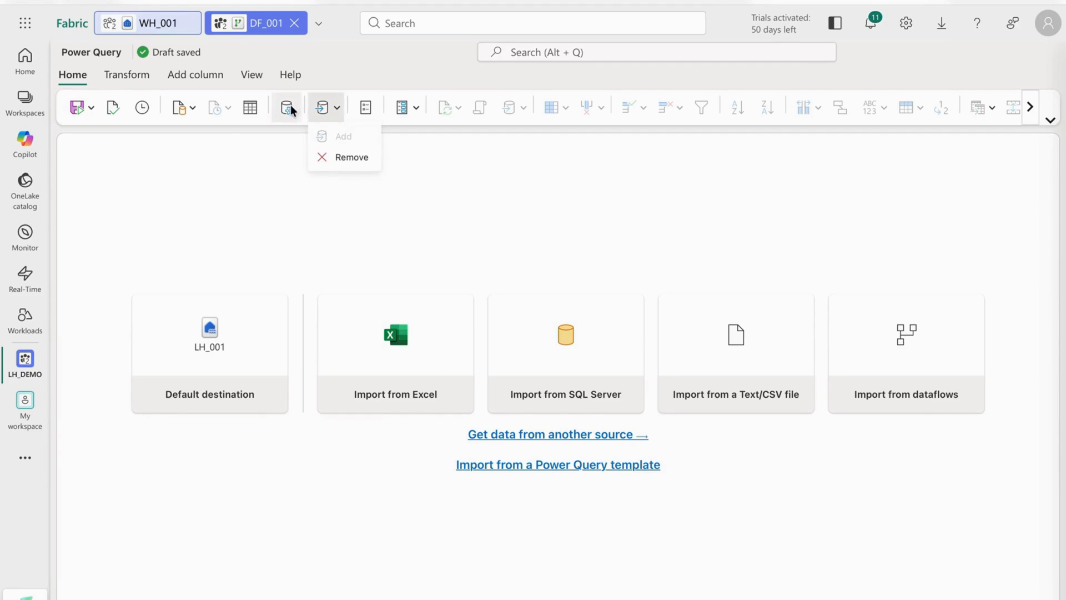
{"action": "left_click", "coordinate": [192, 107]}
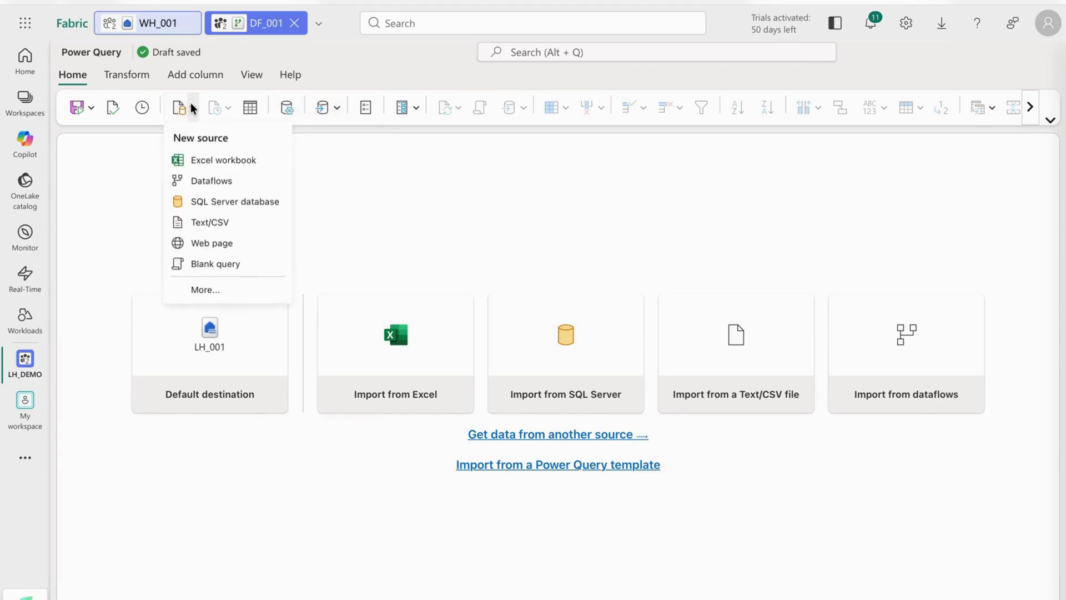
{"action": "left_click", "coordinate": [139, 163]}
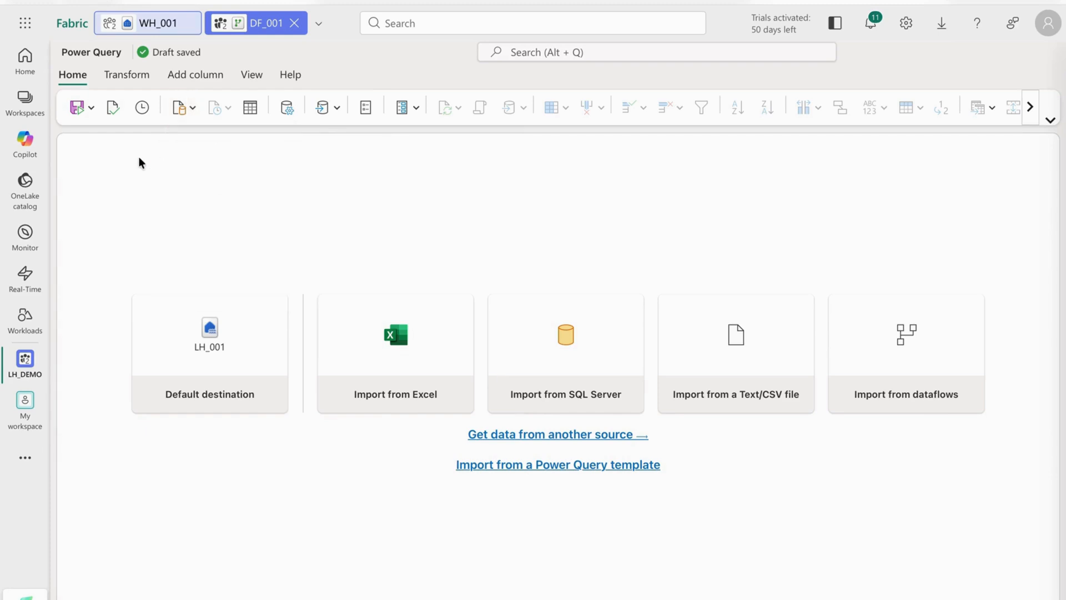
Save the DF_001 dataflow without running it and check its validation status.
{"action": "left_click", "coordinate": [75, 108]}
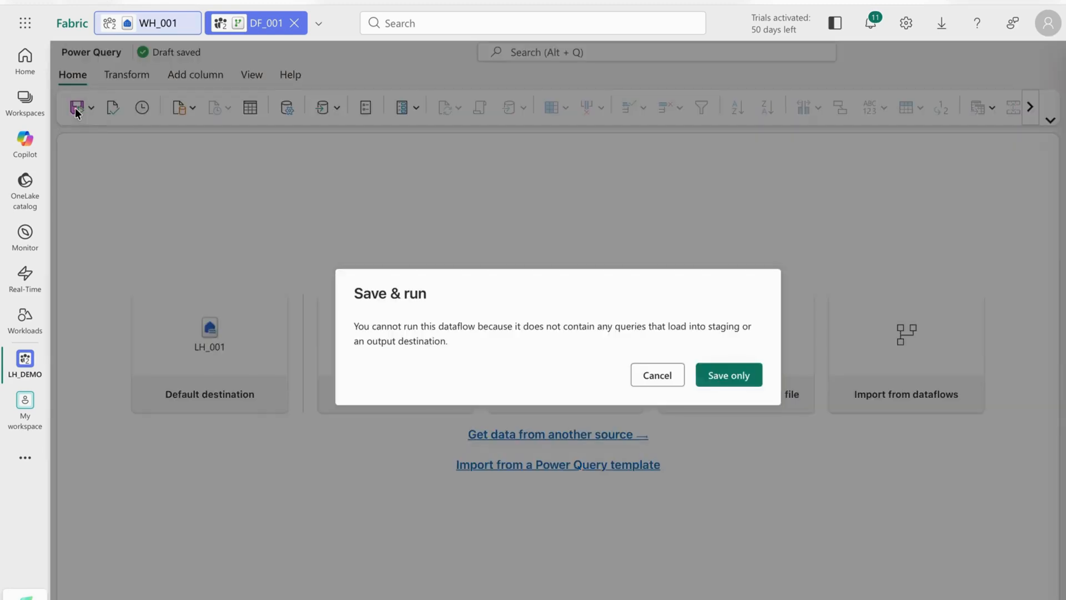
{"action": "left_click", "coordinate": [721, 382]}
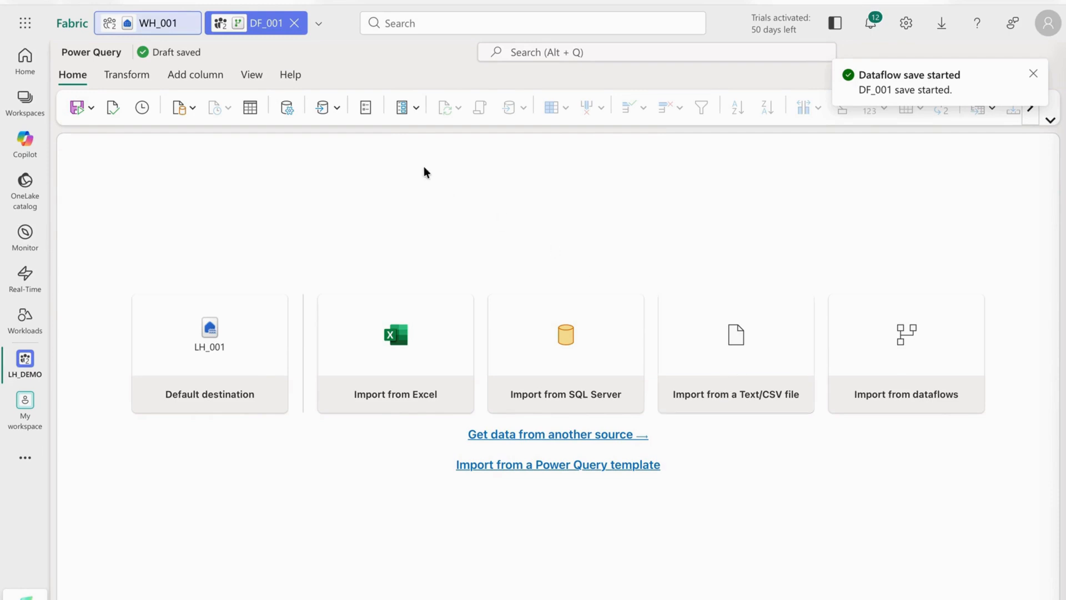
{"action": "left_click", "coordinate": [113, 107]}
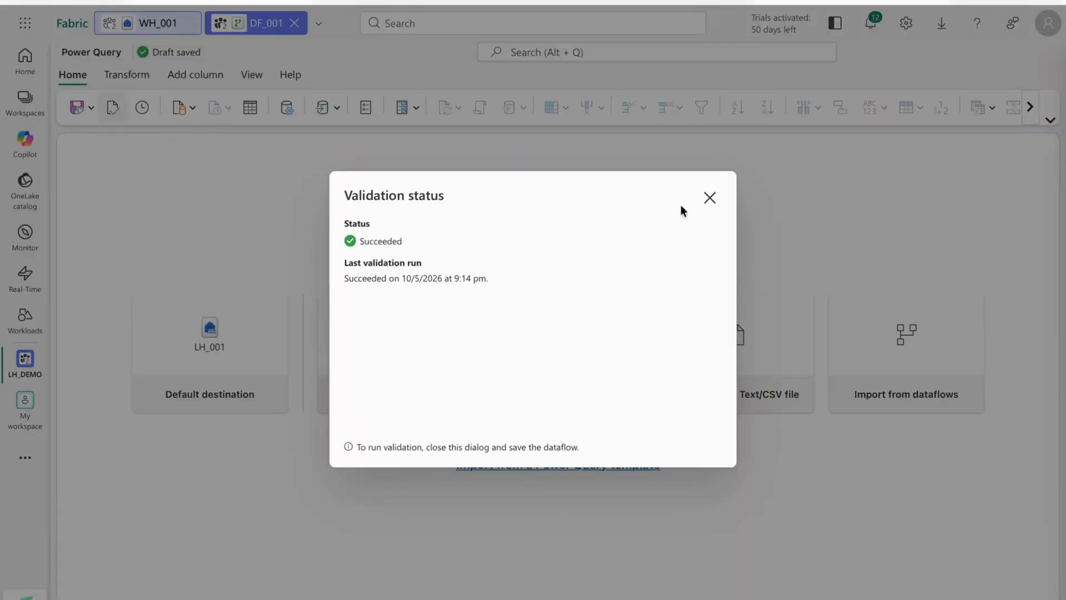
{"action": "left_click", "coordinate": [710, 198]}
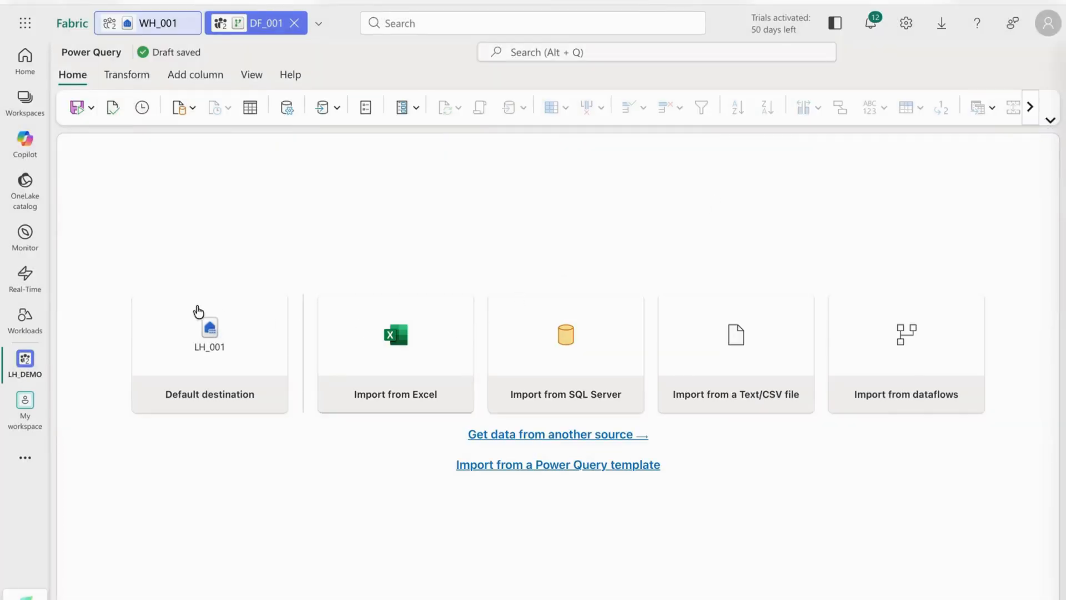
Check the recent runs of the dataflow and refresh that view.
{"action": "left_click", "coordinate": [142, 107]}
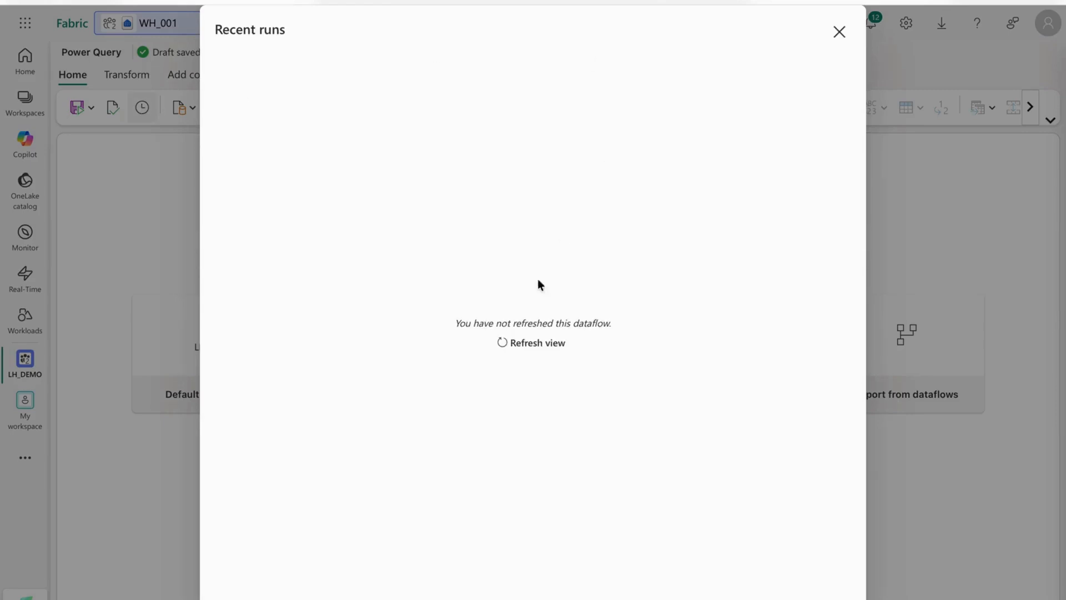
{"action": "left_click", "coordinate": [532, 343]}
{"action": "left_click", "coordinate": [841, 33]}
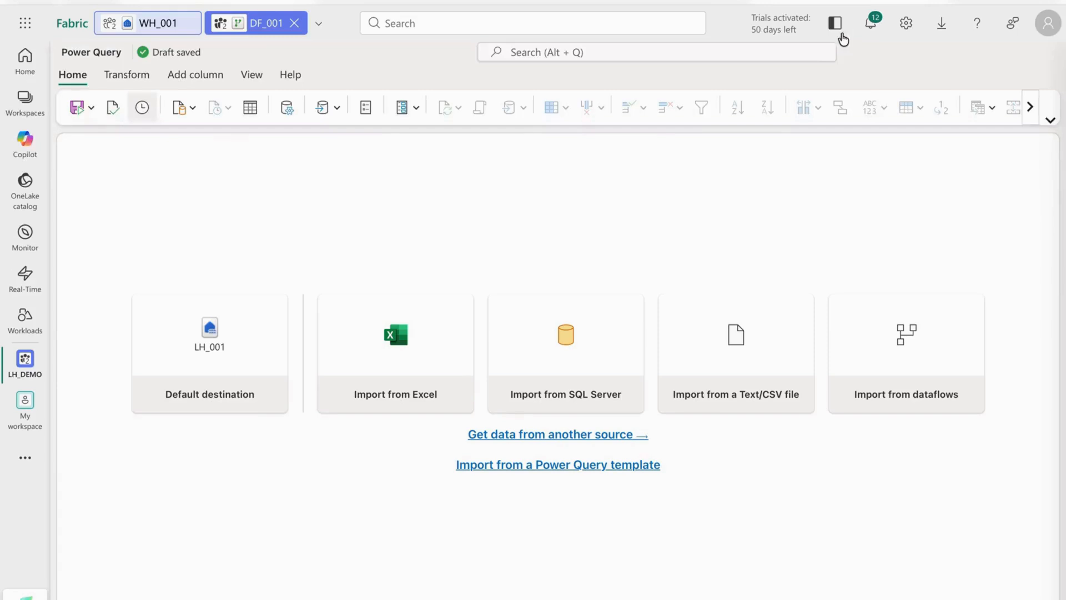
Open the full list of new data sources and look through its recent, favorite and own OneLake catalog items.
{"action": "left_click", "coordinate": [193, 109]}
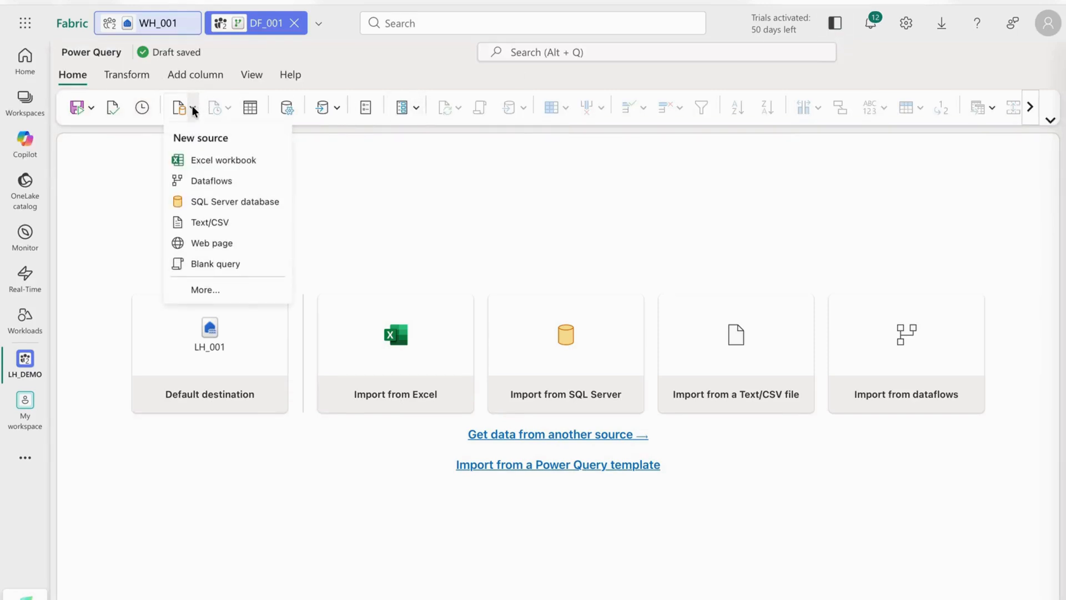
{"action": "left_click", "coordinate": [203, 222]}
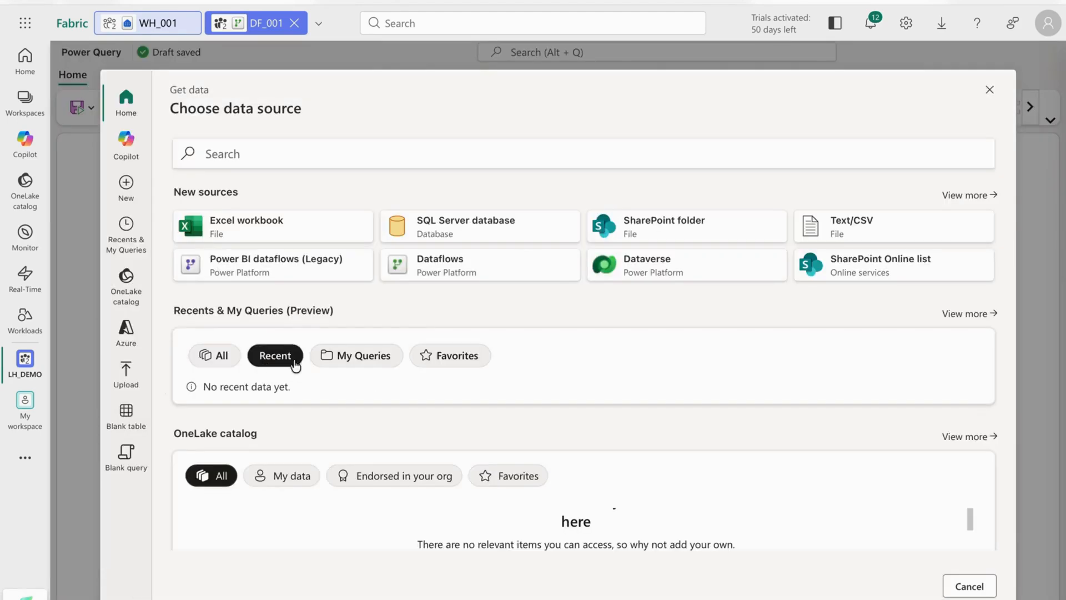
{"action": "left_click", "coordinate": [461, 359]}
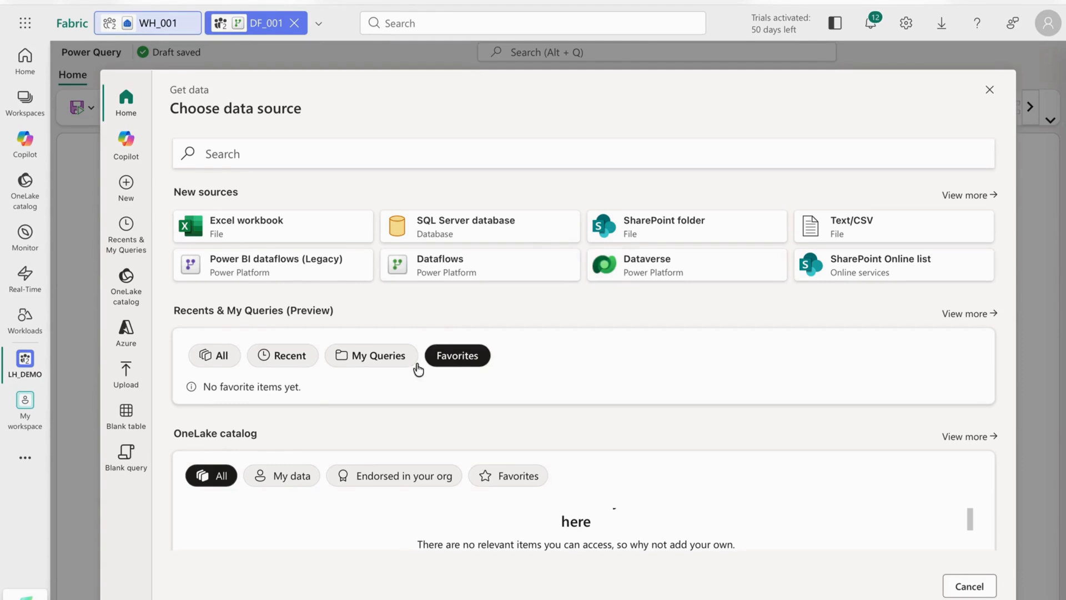
{"action": "left_click", "coordinate": [278, 479]}
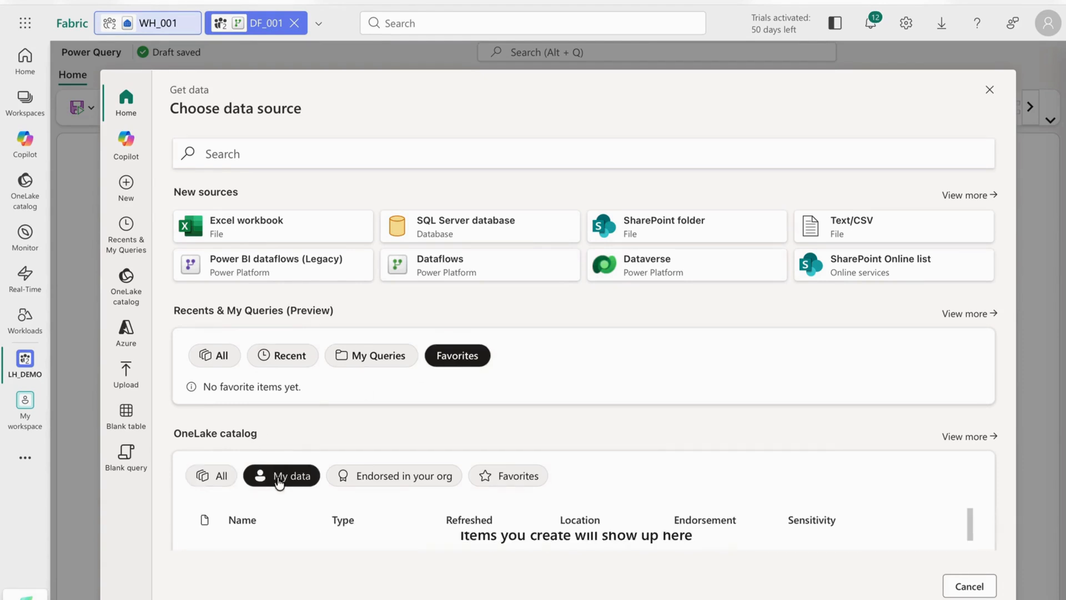
{"action": "scroll", "coordinate": [284, 521], "scroll_direction": "down", "scroll_amount": 5}
{"action": "scroll", "coordinate": [282, 520], "scroll_direction": "down", "scroll_amount": 1}
{"action": "scroll", "coordinate": [283, 521], "scroll_direction": "up", "scroll_amount": 5}
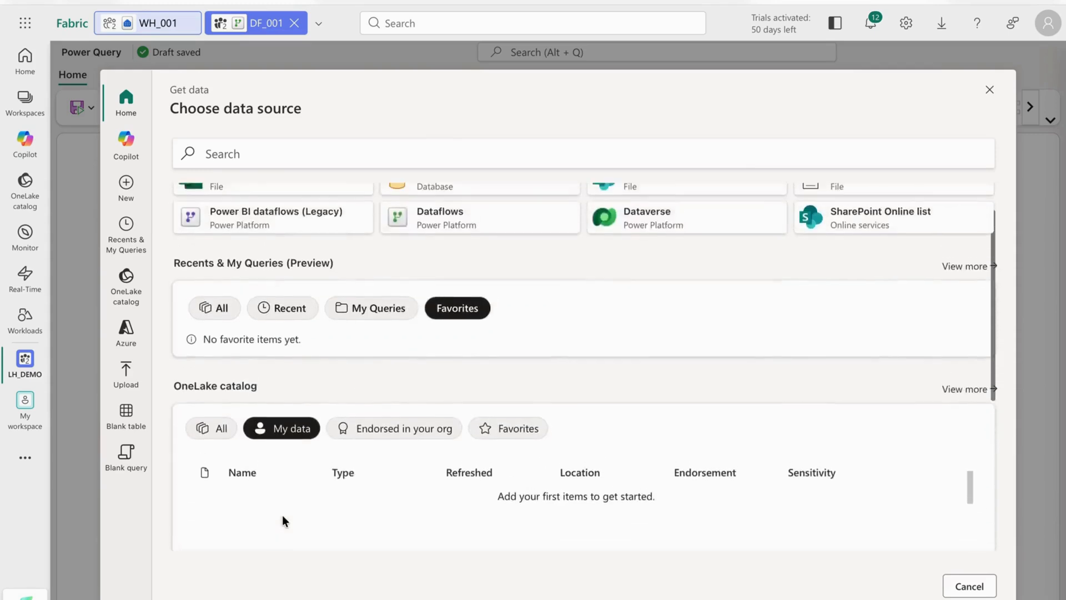
{"action": "scroll", "coordinate": [282, 520], "scroll_direction": "up", "scroll_amount": 1}
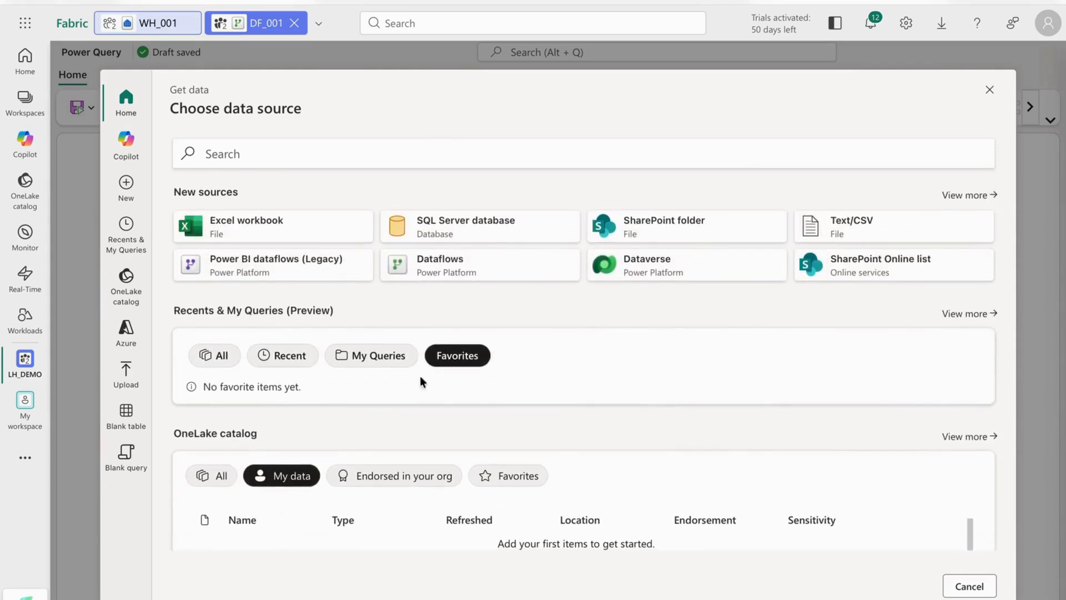
Connect to the d2ipdls001 storage account as Azure Data Lake Storage and create a query from its folder data.
{"action": "left_click", "coordinate": [125, 290]}
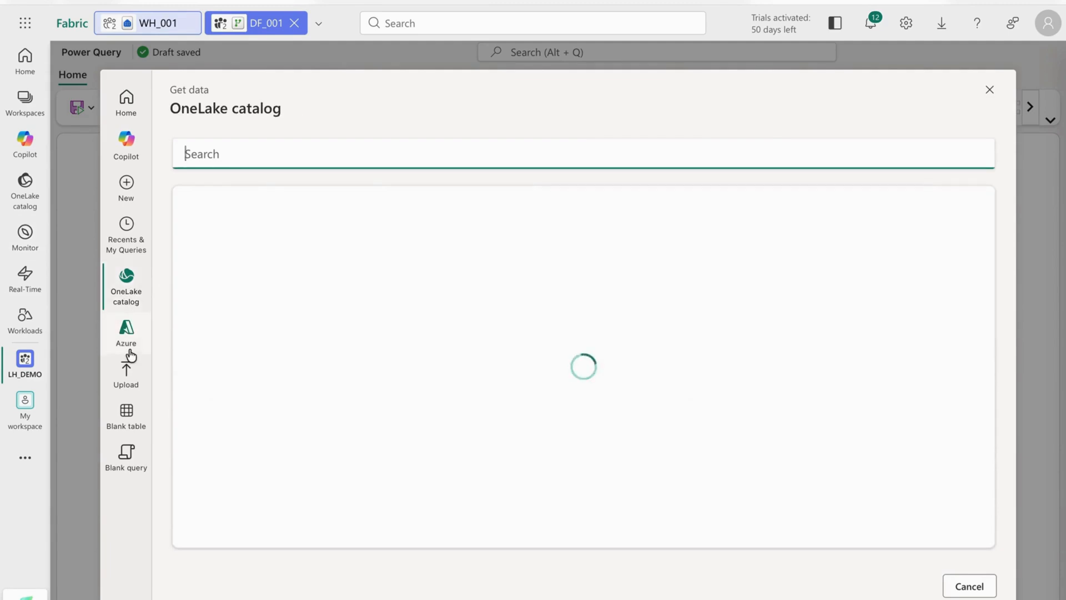
{"action": "left_click", "coordinate": [127, 335]}
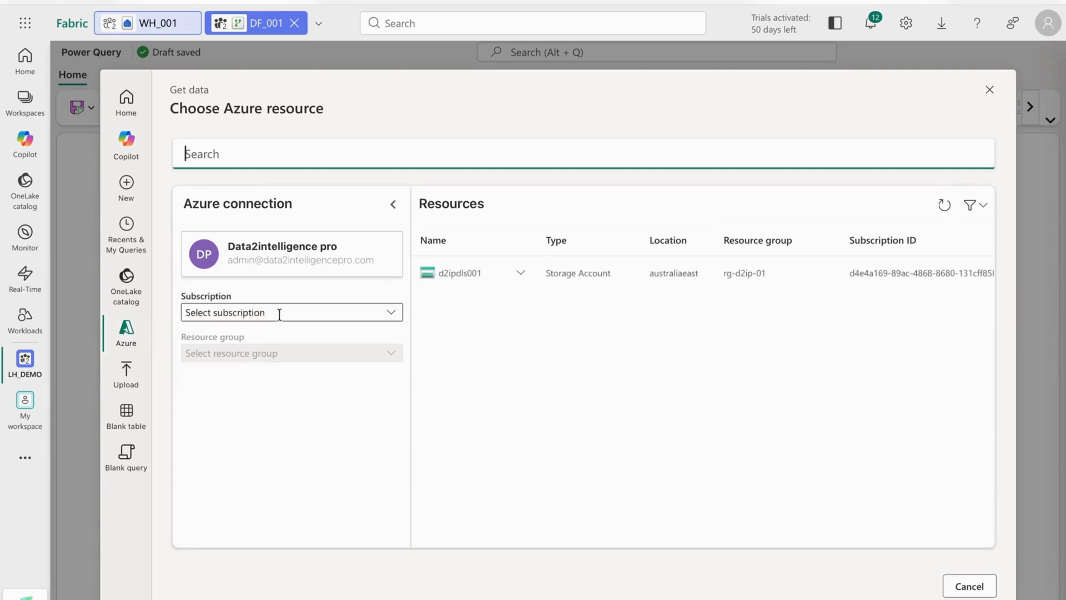
{"action": "left_click", "coordinate": [519, 274]}
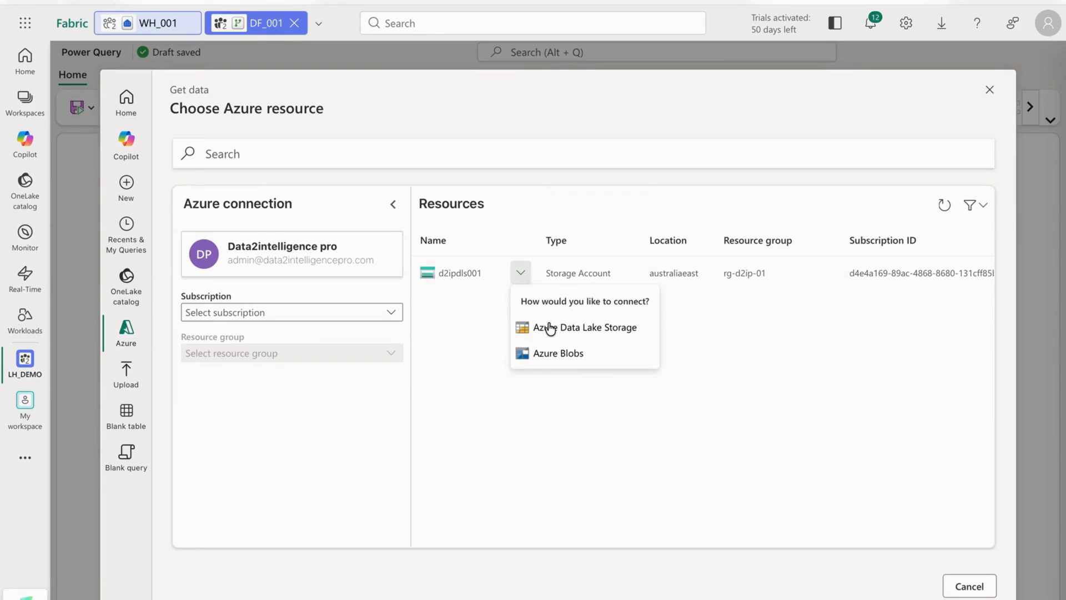
{"action": "left_click", "coordinate": [551, 329]}
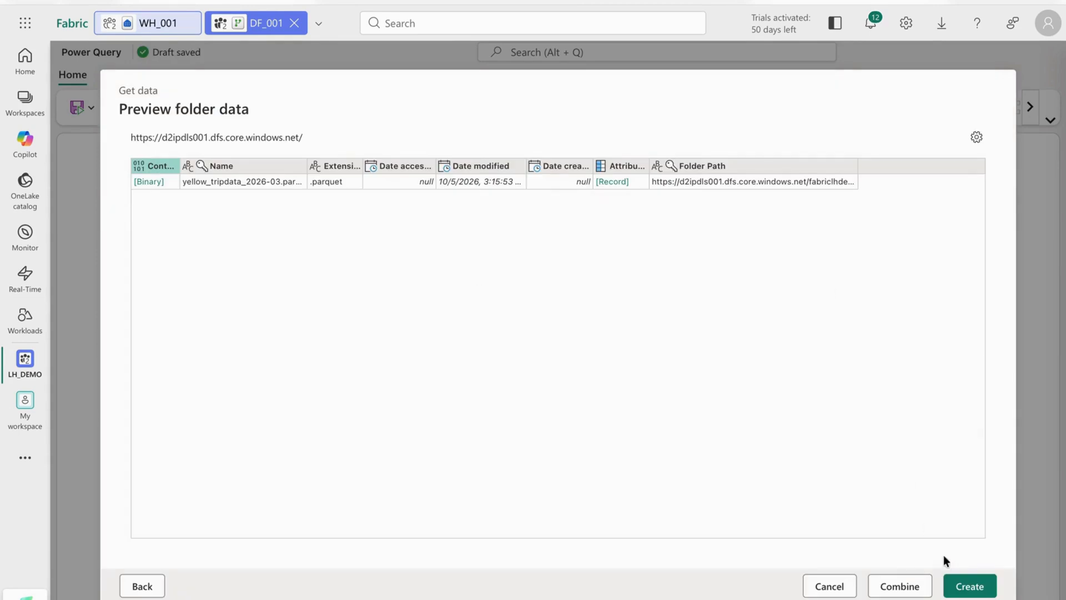
{"action": "right_click", "coordinate": [954, 584]}
{"action": "left_click", "coordinate": [986, 592]}
{"action": "left_click", "coordinate": [979, 593]}
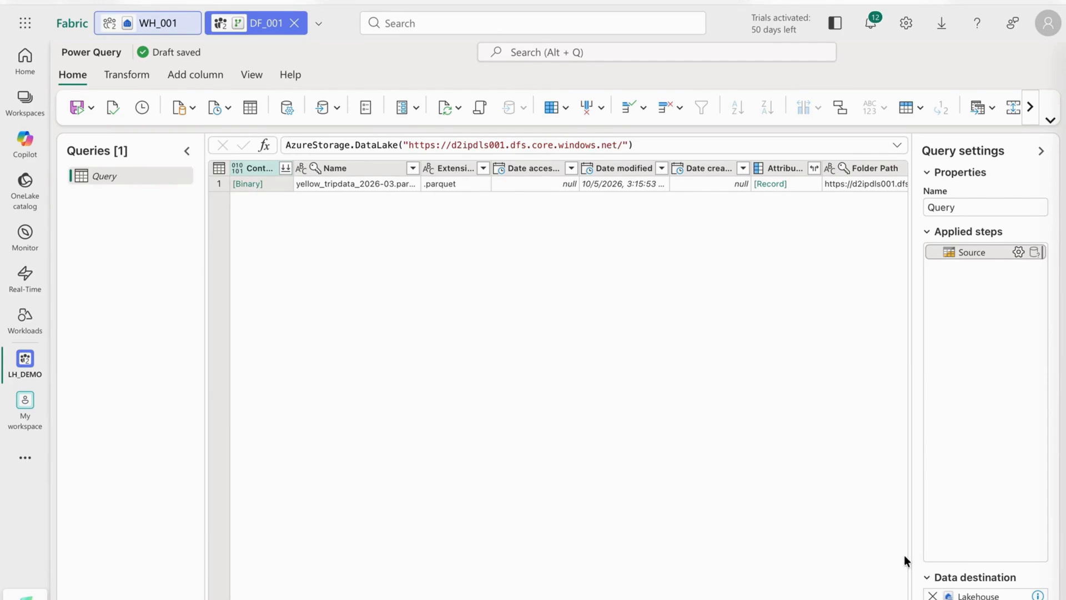
Check the query's lakehouse data destination, and save and run the dataflow.
{"action": "mouse_move", "coordinate": [976, 596]}
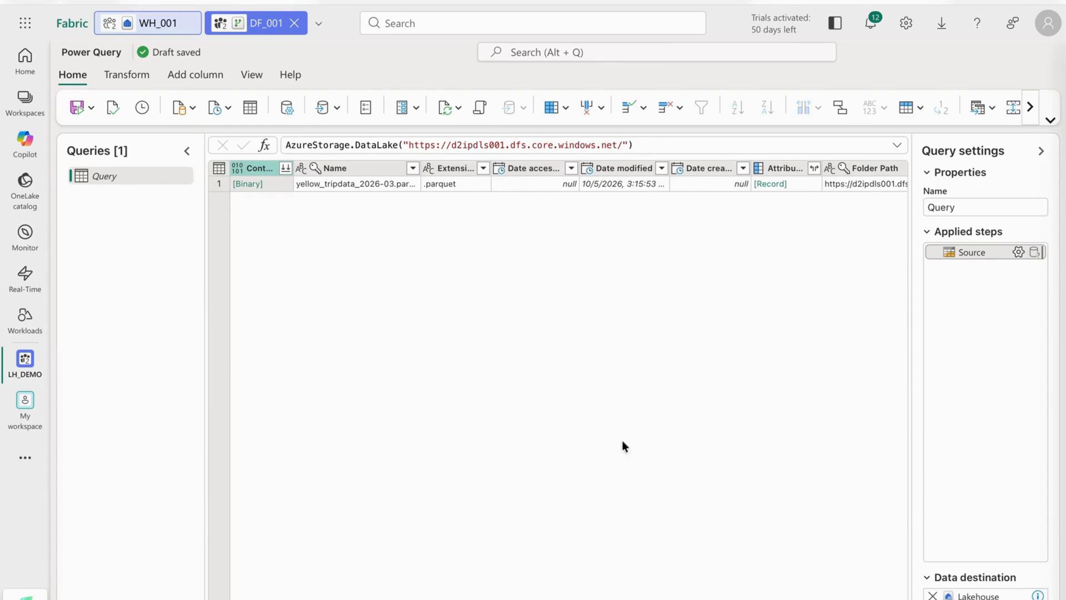
{"action": "mouse_move", "coordinate": [1024, 595]}
{"action": "left_click", "coordinate": [75, 108]}
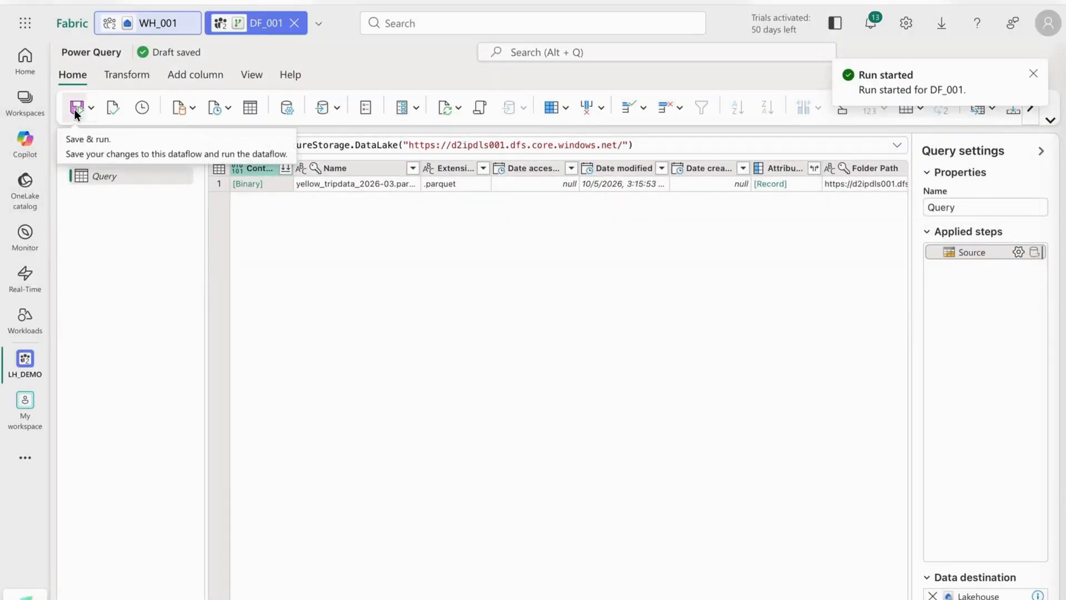
Check the dataflow's recent runs, inspecting the run details and the activity statistics of Query_WriteToDataDestination.
{"action": "left_click", "coordinate": [147, 109]}
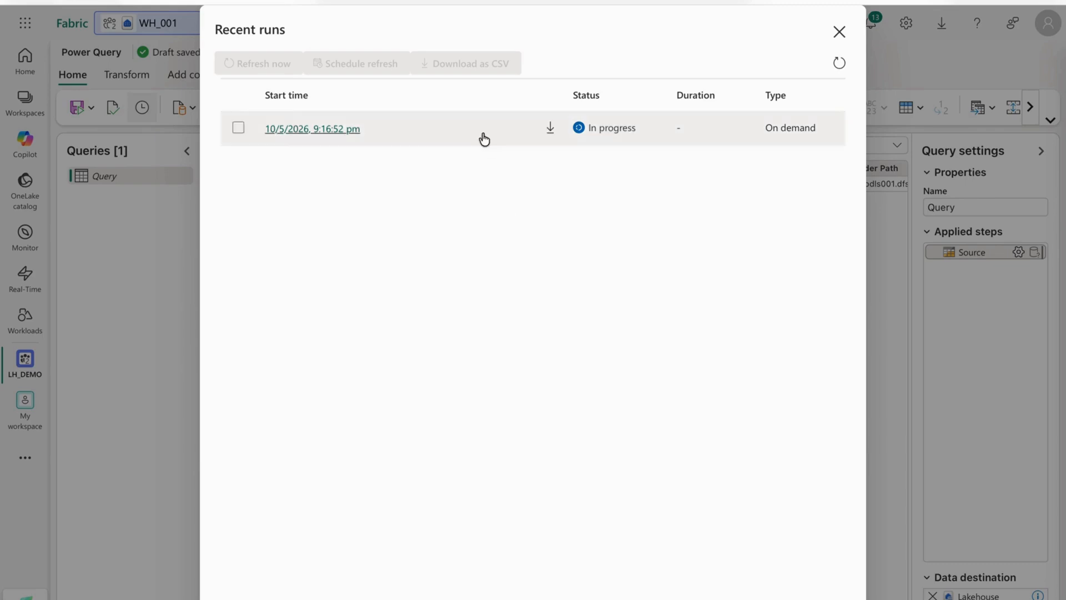
{"action": "left_click", "coordinate": [606, 128]}
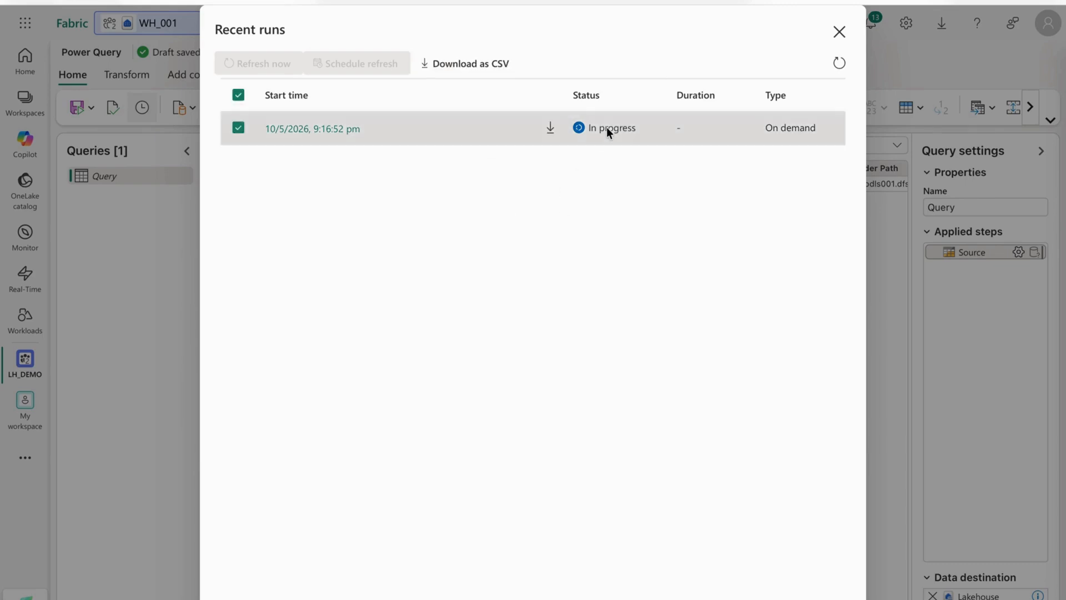
{"action": "left_click", "coordinate": [841, 66]}
{"action": "left_click", "coordinate": [685, 135]}
{"action": "left_click", "coordinate": [324, 137]}
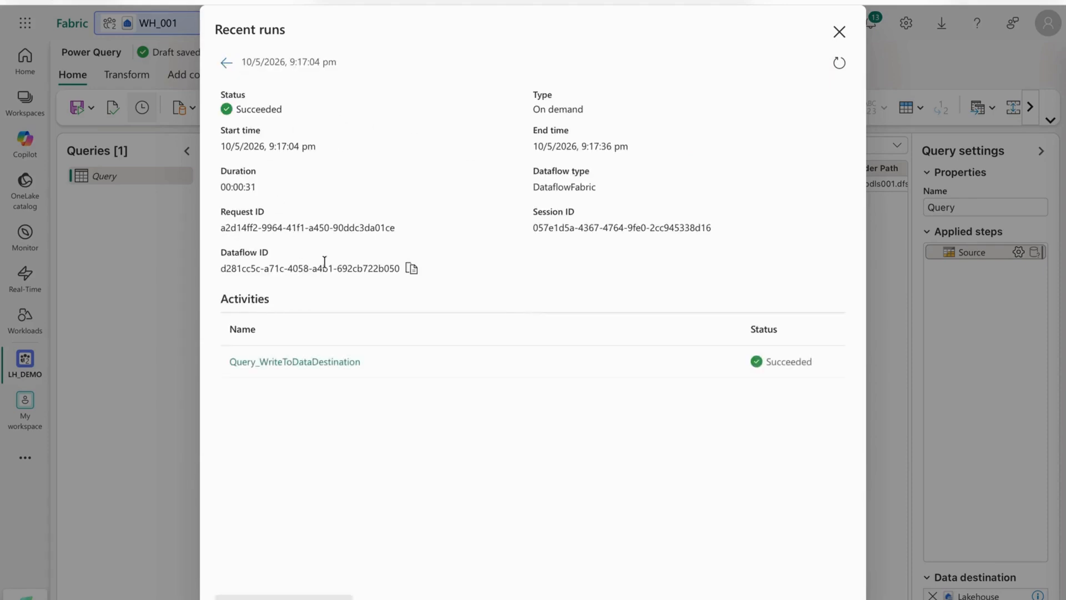
{"action": "left_click", "coordinate": [332, 362]}
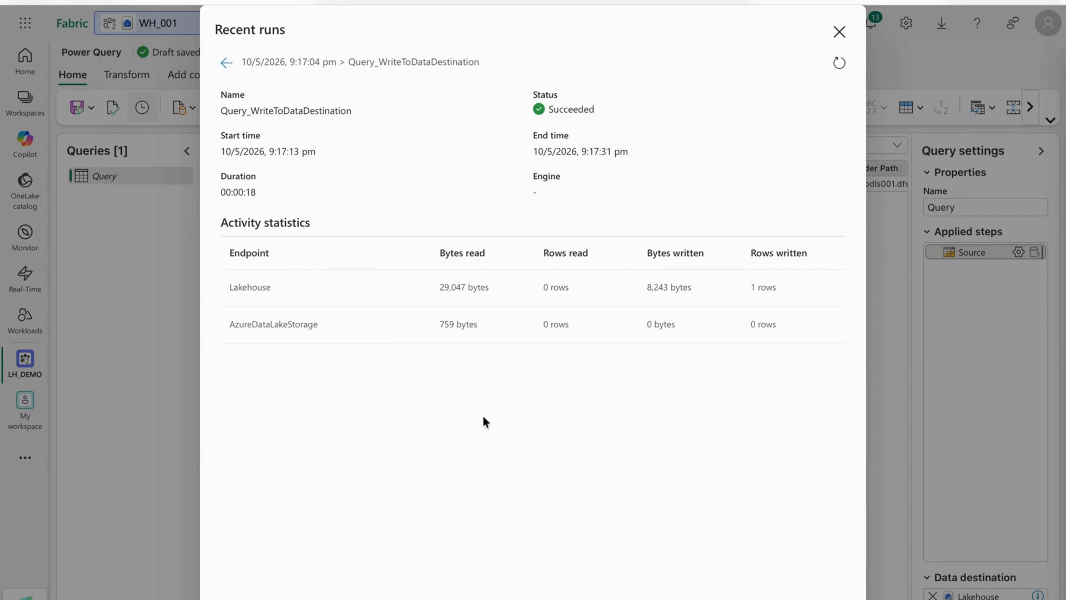
{"action": "left_click", "coordinate": [839, 65]}
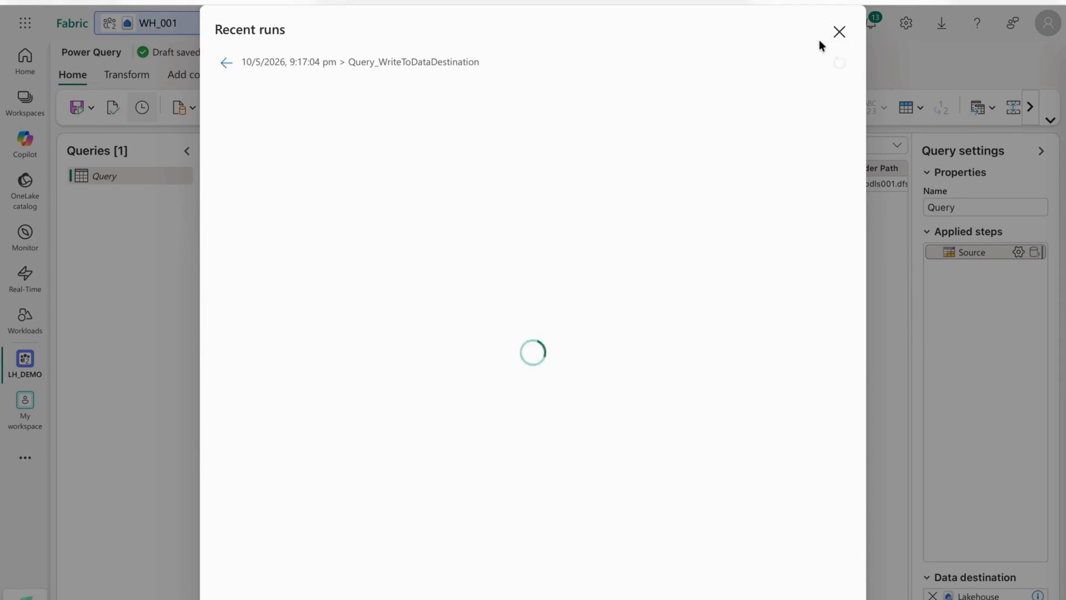
{"action": "left_click", "coordinate": [839, 32]}
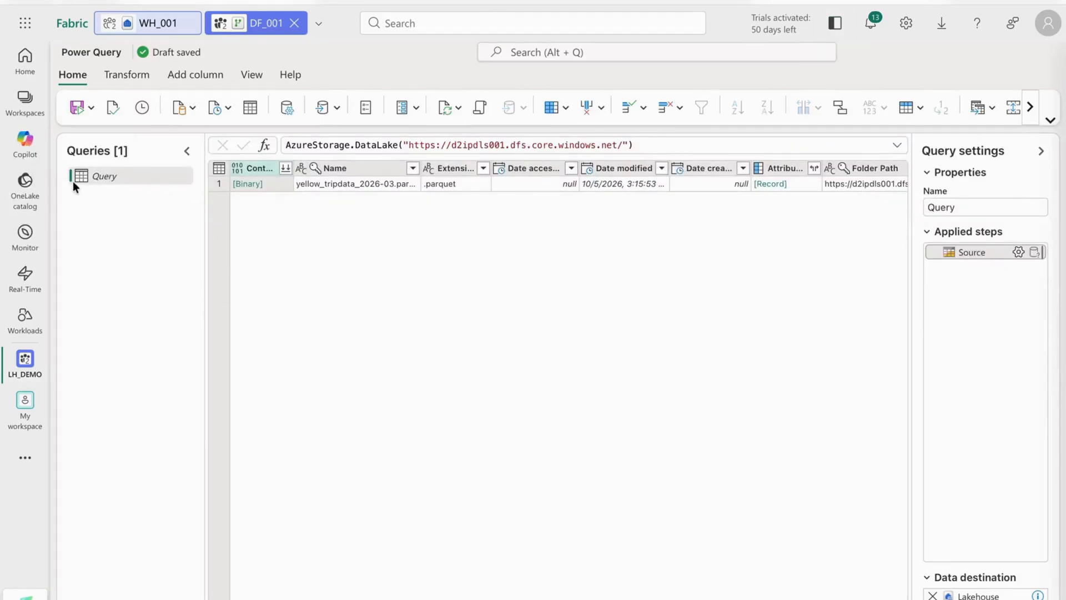
Review the dataflow's transform and view options, the query's column list and its script in the advanced editor.
{"action": "left_click", "coordinate": [128, 74]}
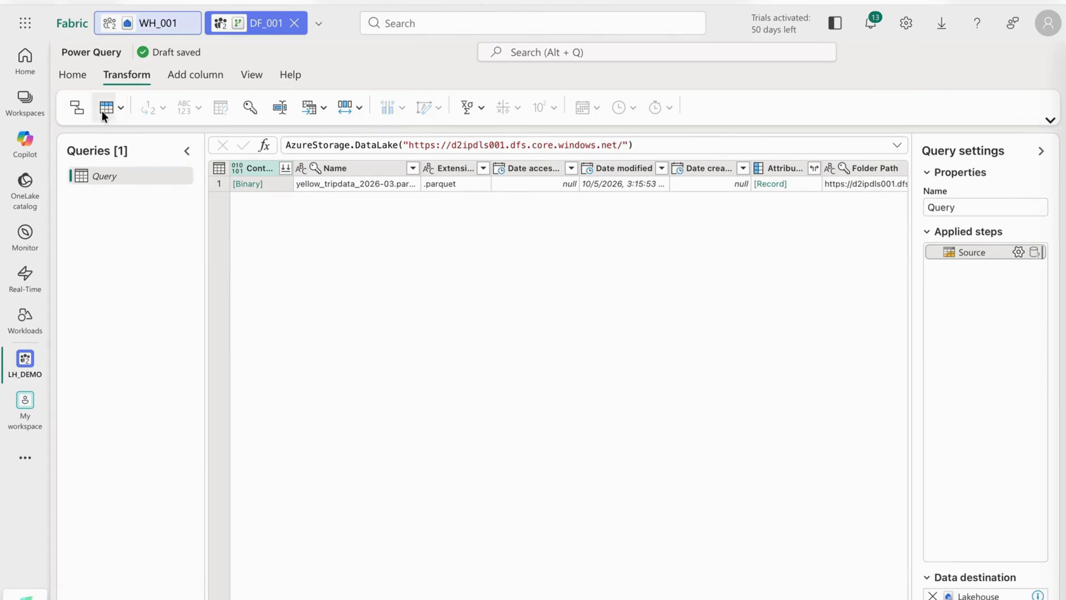
{"action": "left_click", "coordinate": [194, 75]}
{"action": "left_click", "coordinate": [252, 75]}
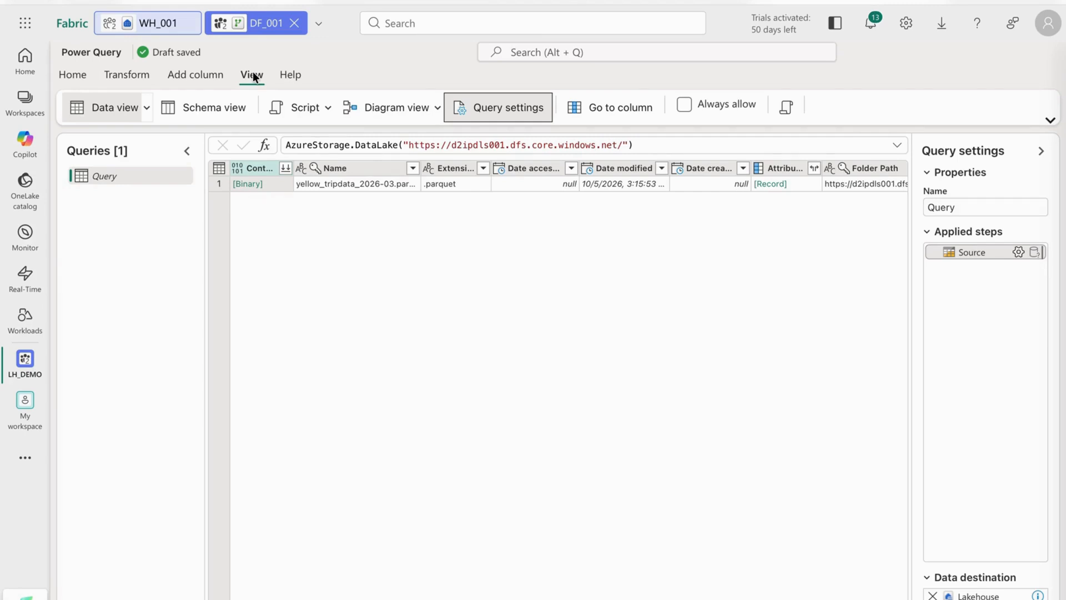
{"action": "left_click", "coordinate": [608, 116]}
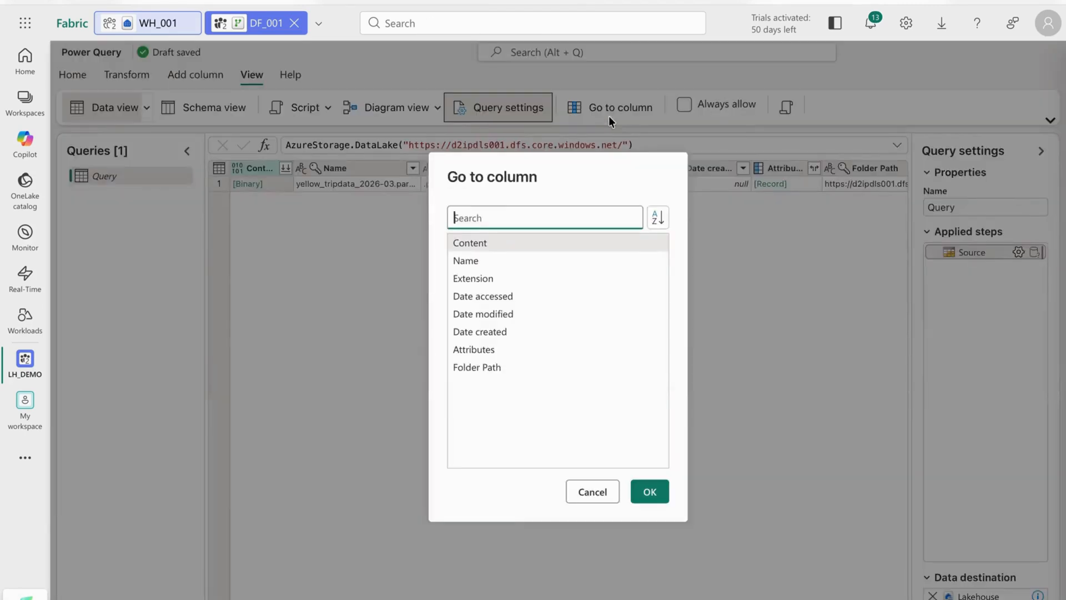
{"action": "left_click", "coordinate": [593, 492]}
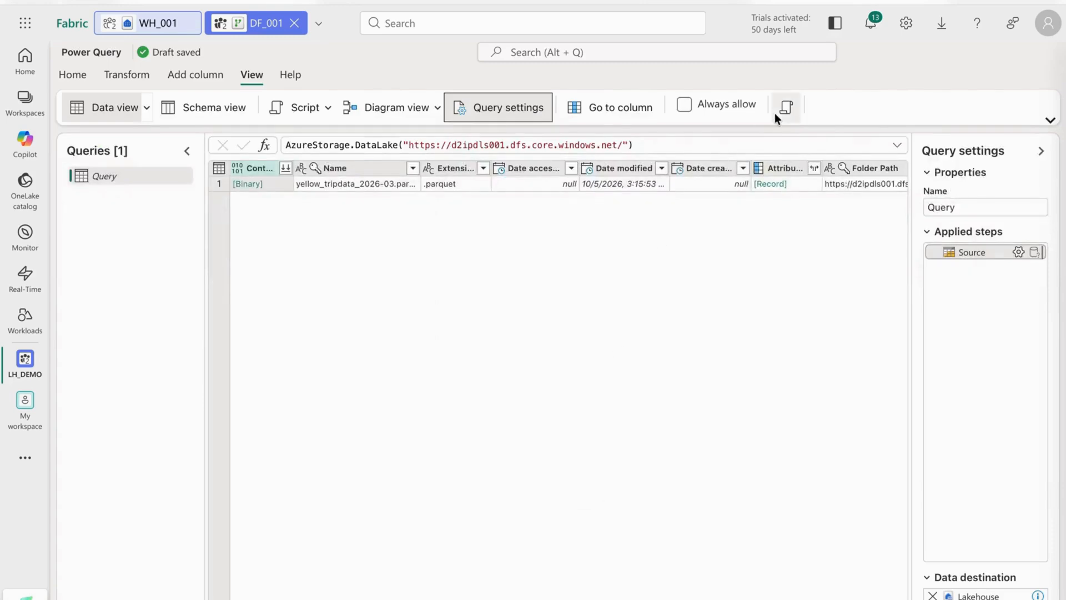
{"action": "left_click", "coordinate": [784, 104]}
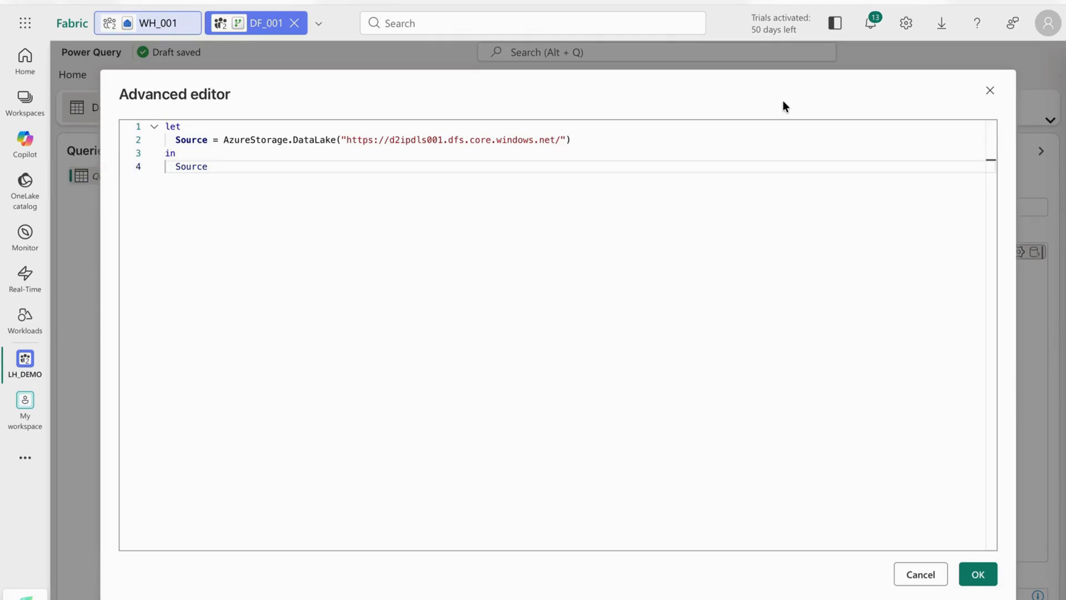
{"action": "left_click", "coordinate": [922, 575]}
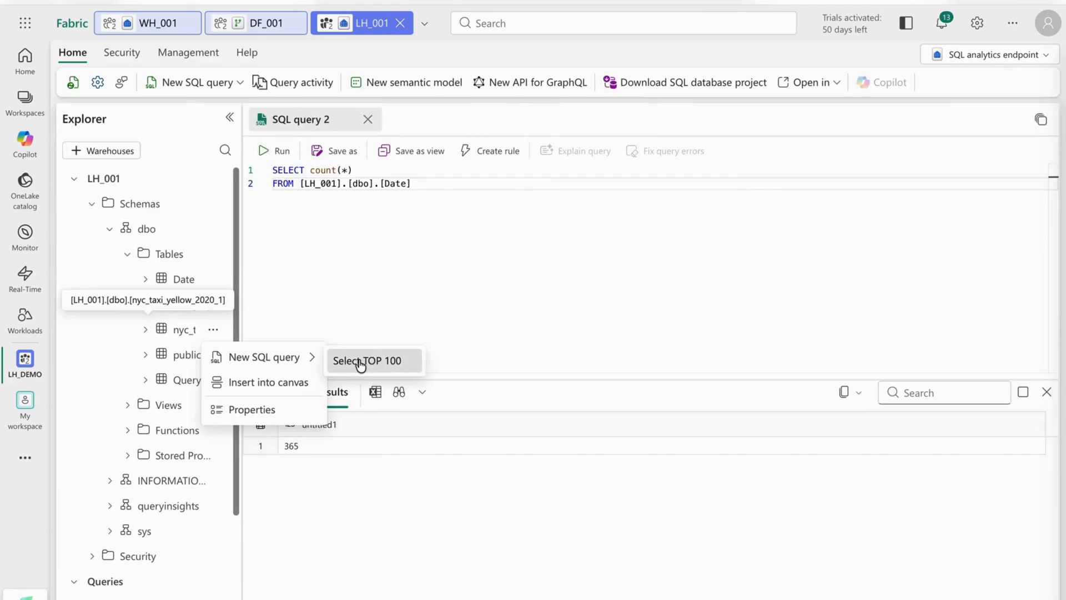
Check the dbo tables in the LH_001 SQL analytics endpoint and return to the DF_001 dataflow.
{"action": "left_click", "coordinate": [360, 362]}
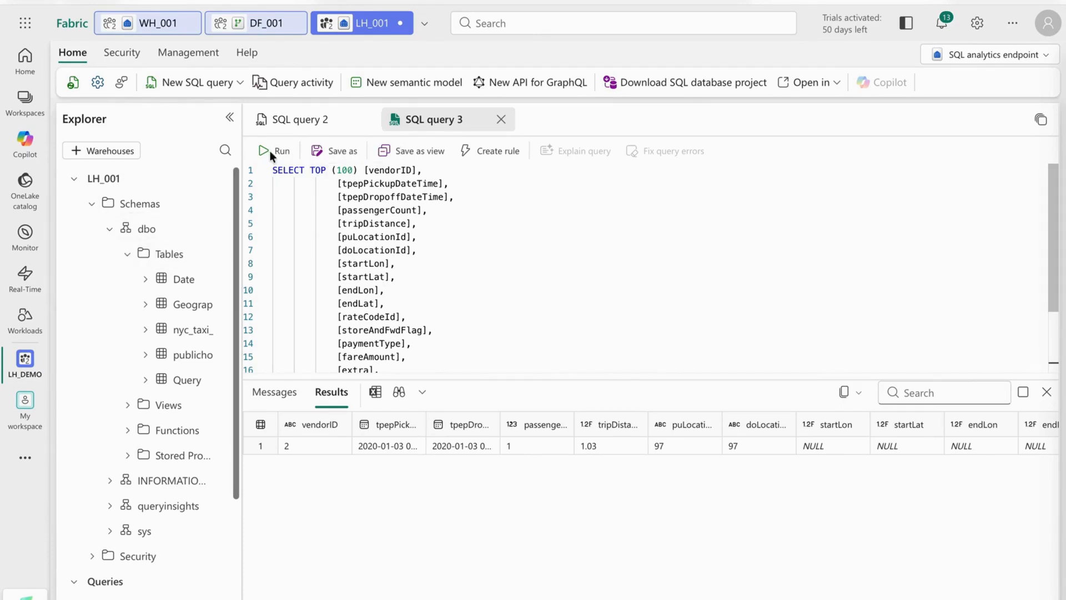
{"action": "left_click", "coordinate": [266, 26]}
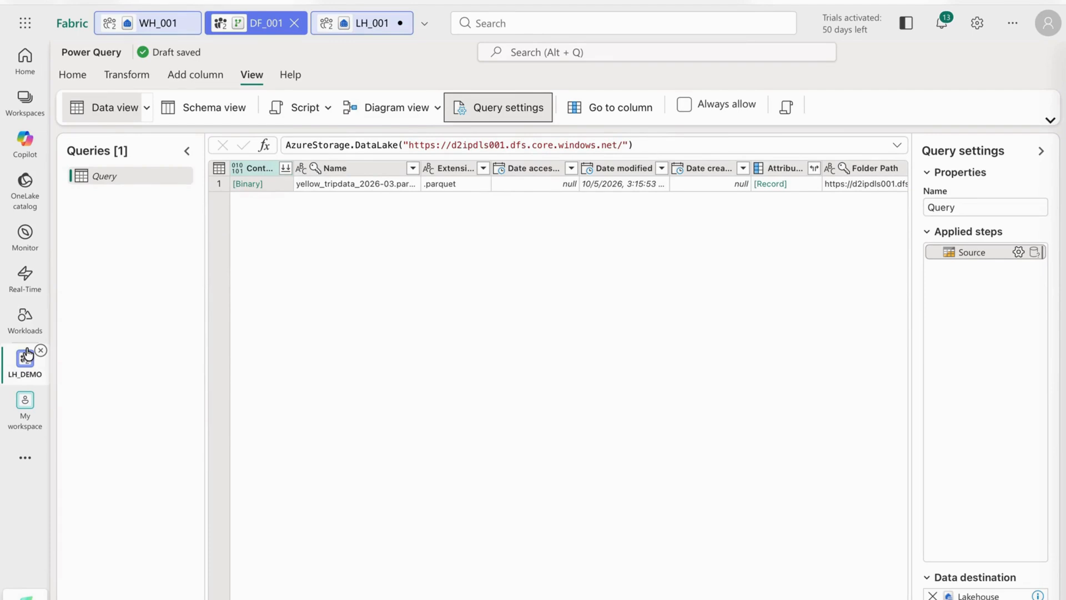
Show the query in diagram view and review the transformations available after its Source step.
{"action": "left_click", "coordinate": [378, 111]}
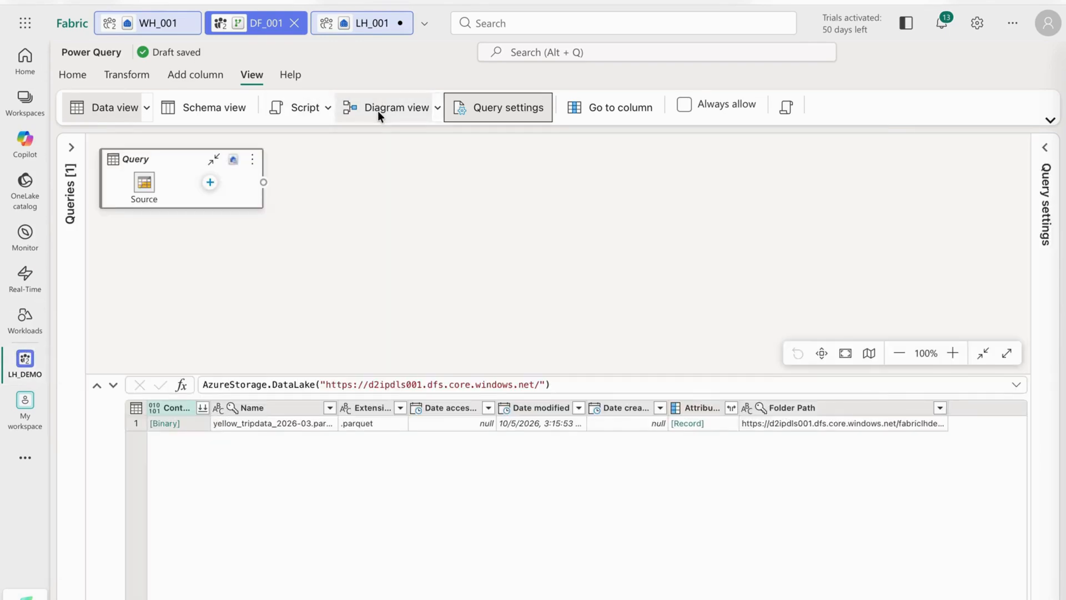
{"action": "mouse_move", "coordinate": [240, 164]}
{"action": "left_click", "coordinate": [210, 183]}
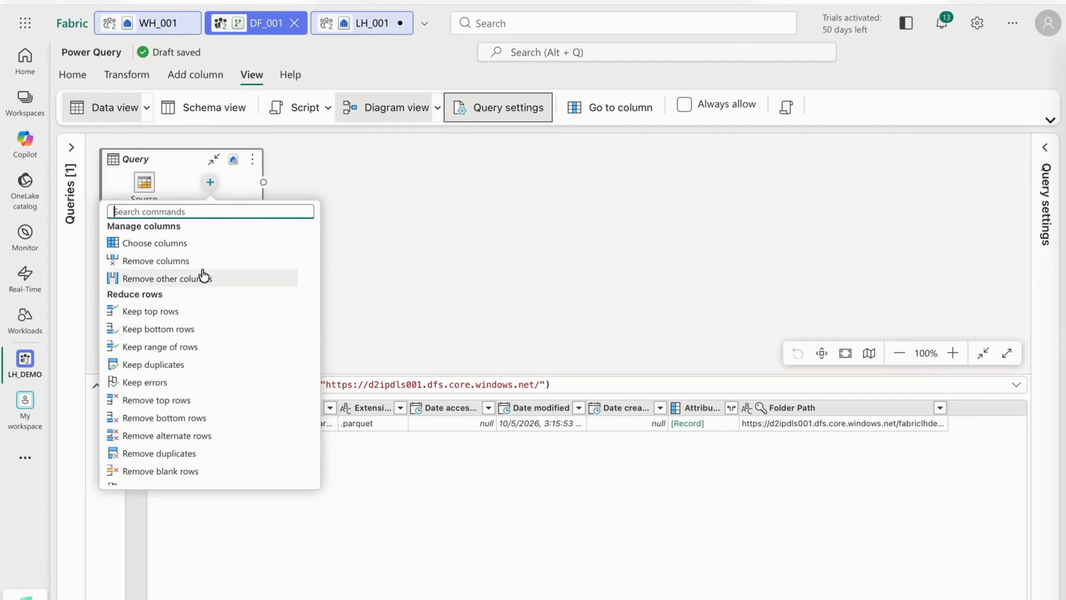
{"action": "scroll", "coordinate": [201, 282], "scroll_direction": "down", "scroll_amount": 3}
{"action": "scroll", "coordinate": [199, 295], "scroll_direction": "down", "scroll_amount": 3}
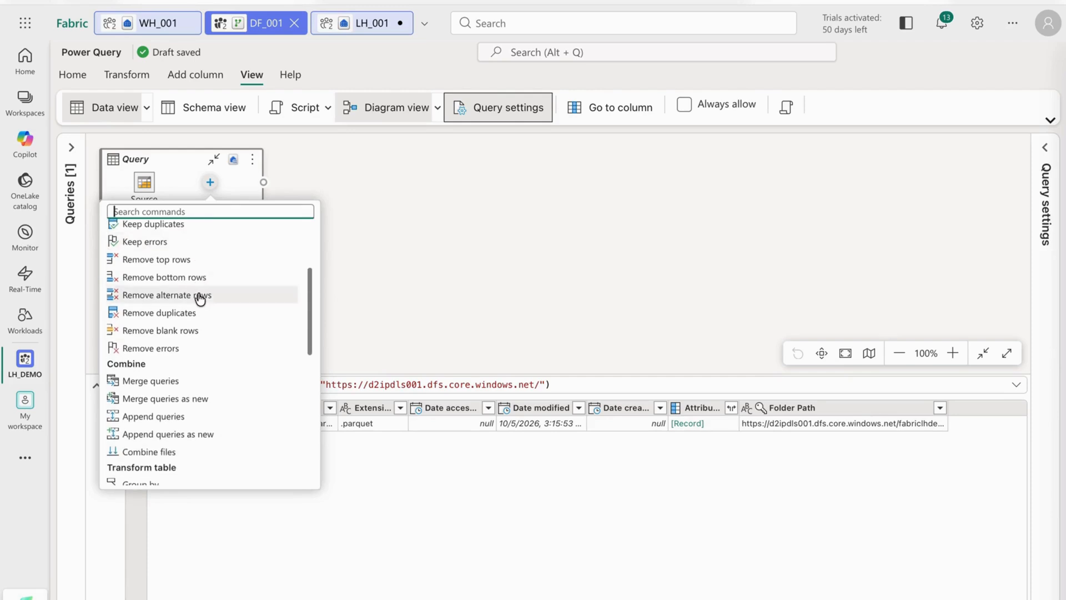
{"action": "scroll", "coordinate": [199, 299], "scroll_direction": "down", "scroll_amount": 3}
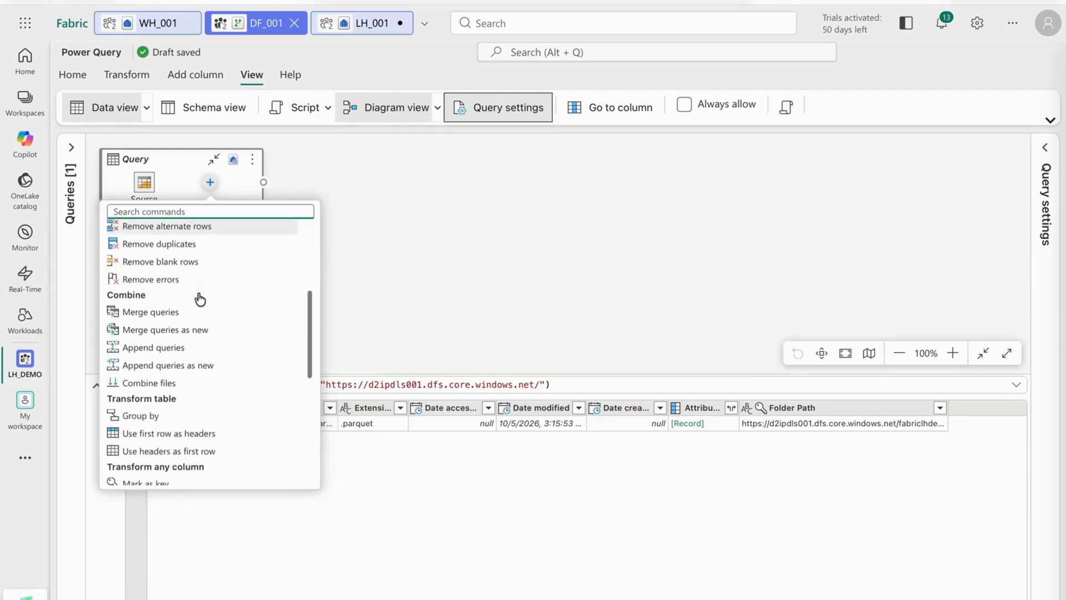
{"action": "scroll", "coordinate": [200, 299], "scroll_direction": "down", "scroll_amount": 5}
{"action": "scroll", "coordinate": [199, 299], "scroll_direction": "up", "scroll_amount": 2}
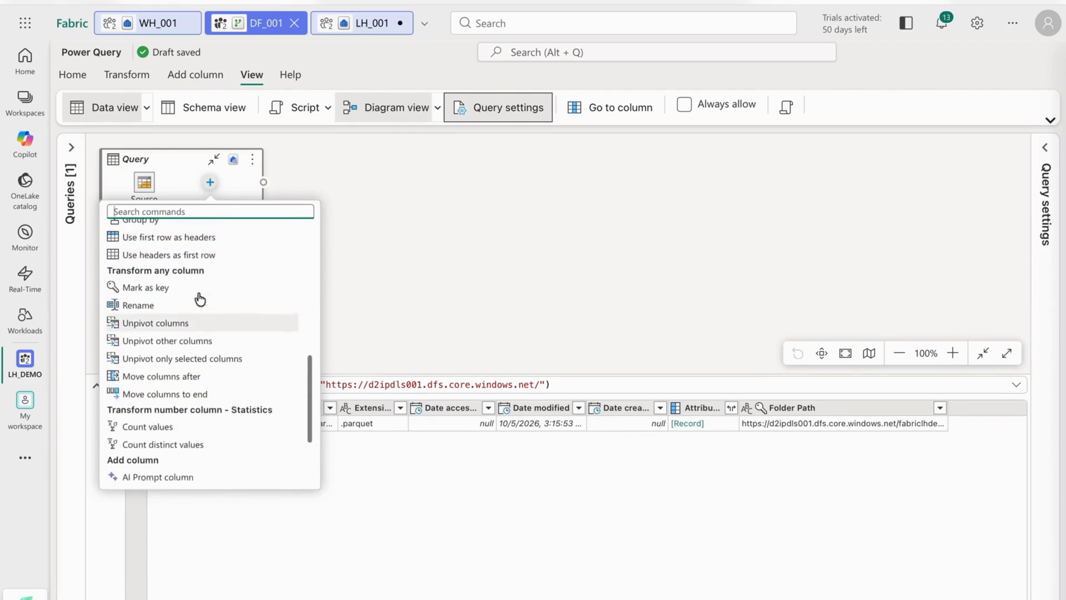
{"action": "scroll", "coordinate": [200, 299], "scroll_direction": "up", "scroll_amount": 1}
{"action": "scroll", "coordinate": [200, 299], "scroll_direction": "up", "scroll_amount": 3}
{"action": "scroll", "coordinate": [200, 299], "scroll_direction": "up", "scroll_amount": 2}
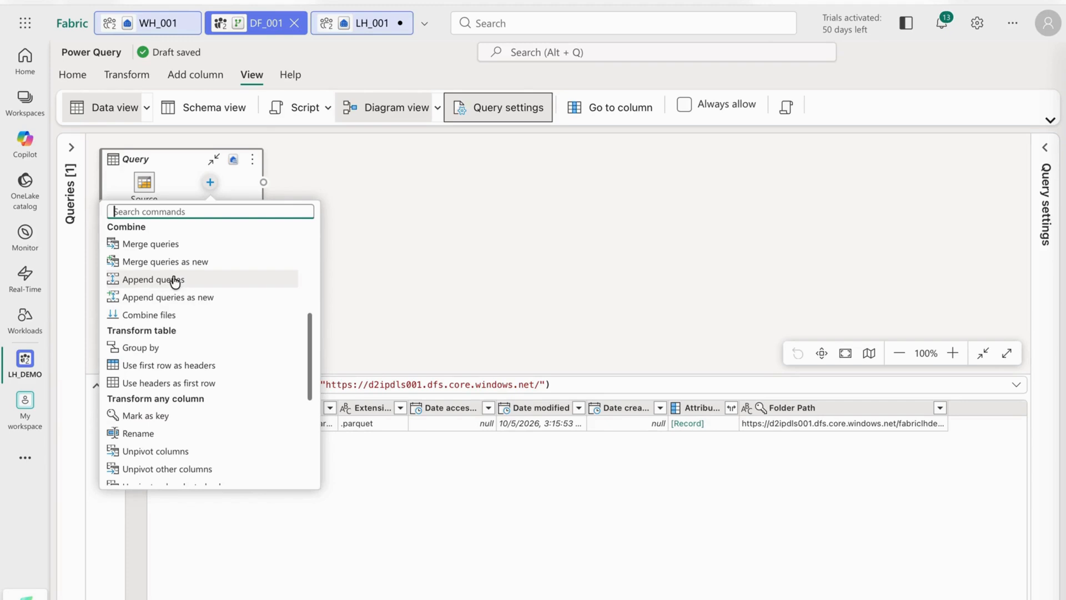
{"action": "scroll", "coordinate": [211, 328], "scroll_direction": "up", "scroll_amount": 5}
{"action": "scroll", "coordinate": [214, 331], "scroll_direction": "up", "scroll_amount": 4}
{"action": "scroll", "coordinate": [213, 330], "scroll_direction": "up", "scroll_amount": 1}
{"action": "scroll", "coordinate": [213, 331], "scroll_direction": "down", "scroll_amount": 2}
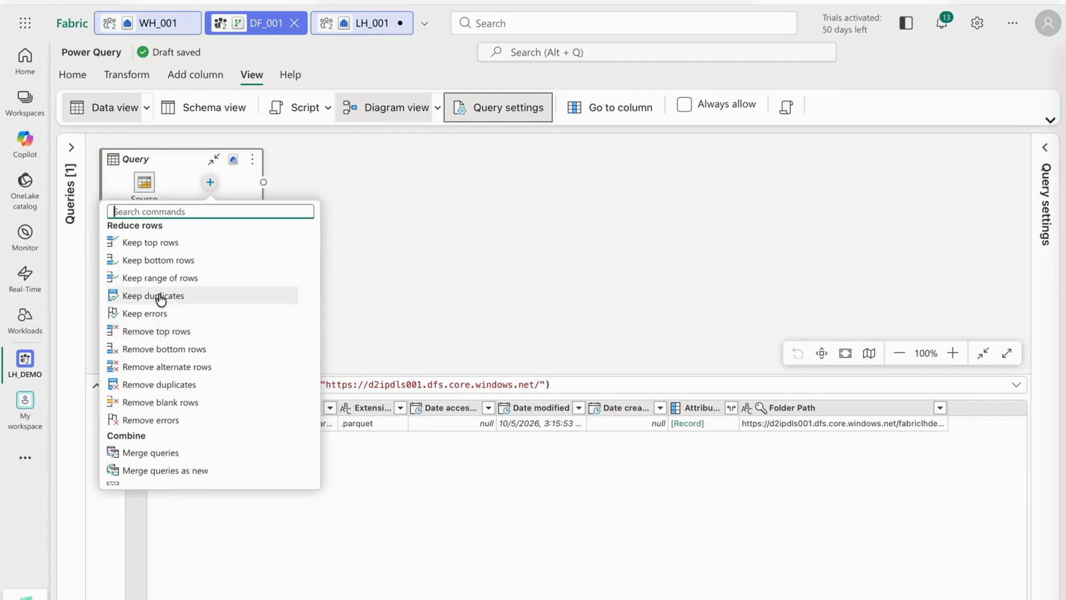
{"action": "scroll", "coordinate": [161, 300], "scroll_direction": "down", "scroll_amount": 5}
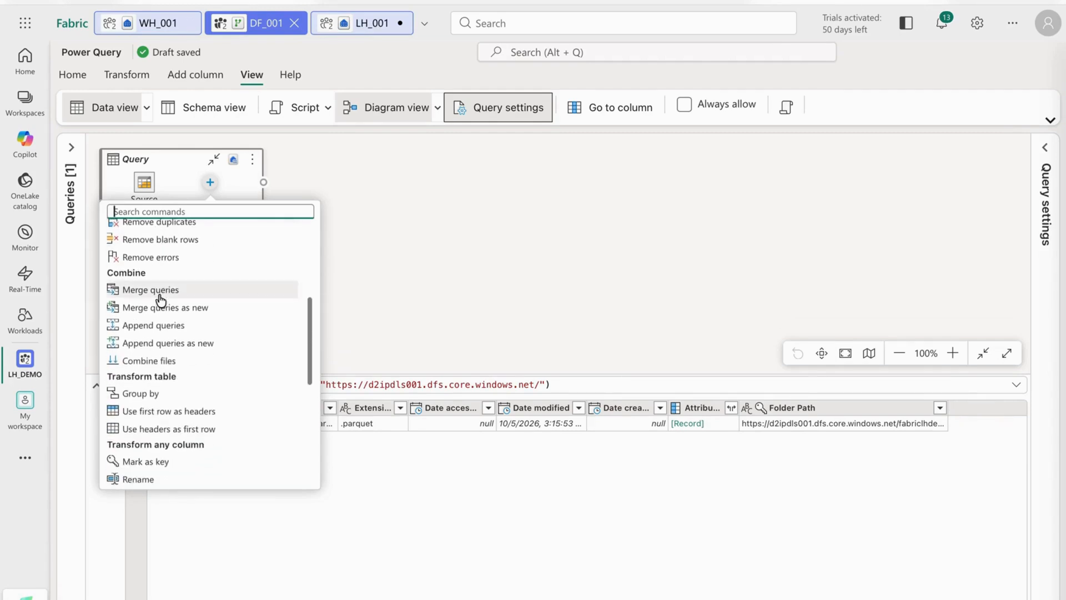
{"action": "scroll", "coordinate": [160, 300], "scroll_direction": "down", "scroll_amount": 1}
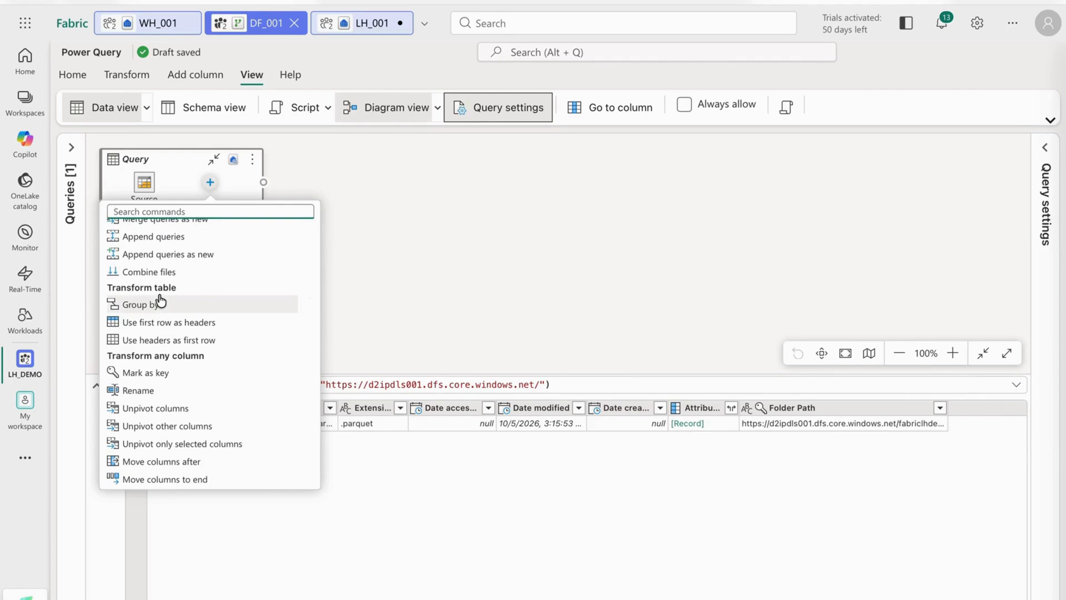
{"action": "scroll", "coordinate": [160, 300], "scroll_direction": "down", "scroll_amount": 1}
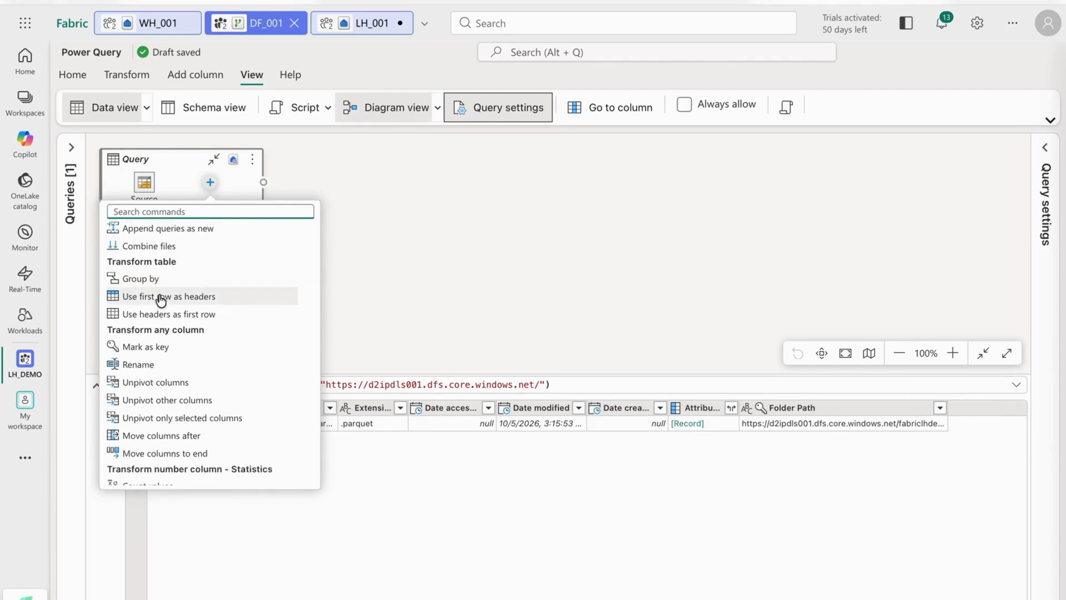
{"action": "scroll", "coordinate": [160, 300], "scroll_direction": "down", "scroll_amount": 1}
{"action": "scroll", "coordinate": [160, 300], "scroll_direction": "down", "scroll_amount": 1}
{"action": "scroll", "coordinate": [160, 300], "scroll_direction": "down", "scroll_amount": 3}
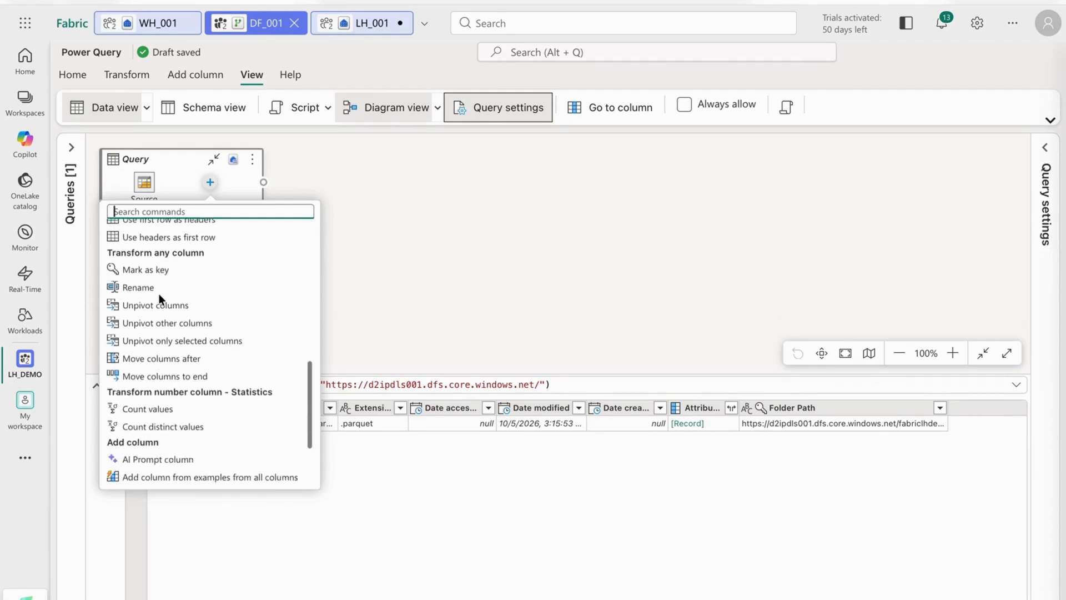
{"action": "scroll", "coordinate": [160, 299], "scroll_direction": "down", "scroll_amount": 3}
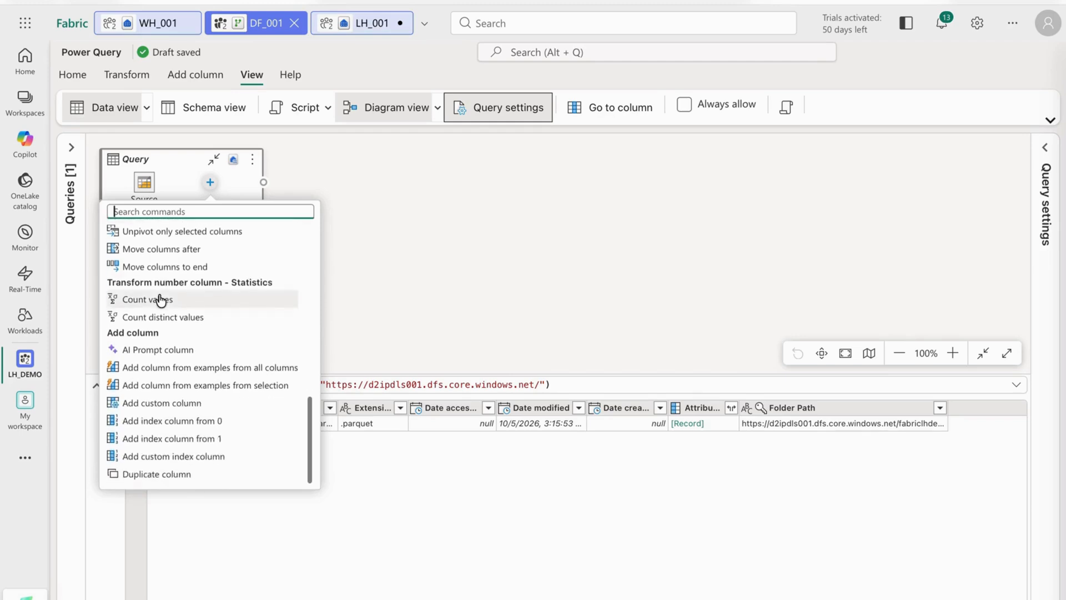
{"action": "scroll", "coordinate": [160, 300], "scroll_direction": "up", "scroll_amount": 10}
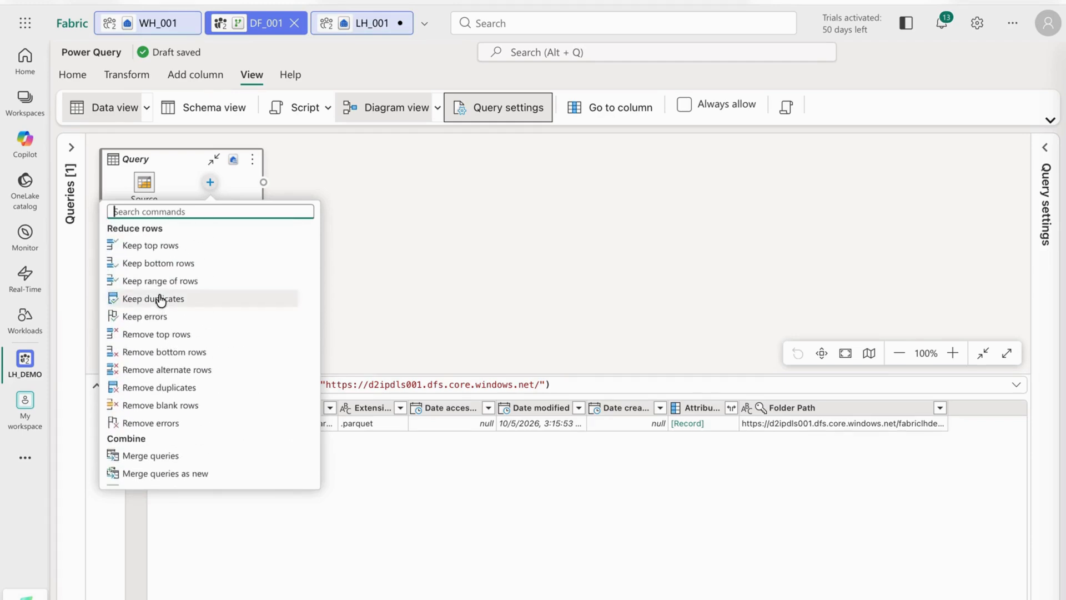
{"action": "scroll", "coordinate": [160, 301], "scroll_direction": "up", "scroll_amount": 3}
{"action": "scroll", "coordinate": [159, 294], "scroll_direction": "down", "scroll_amount": 12}
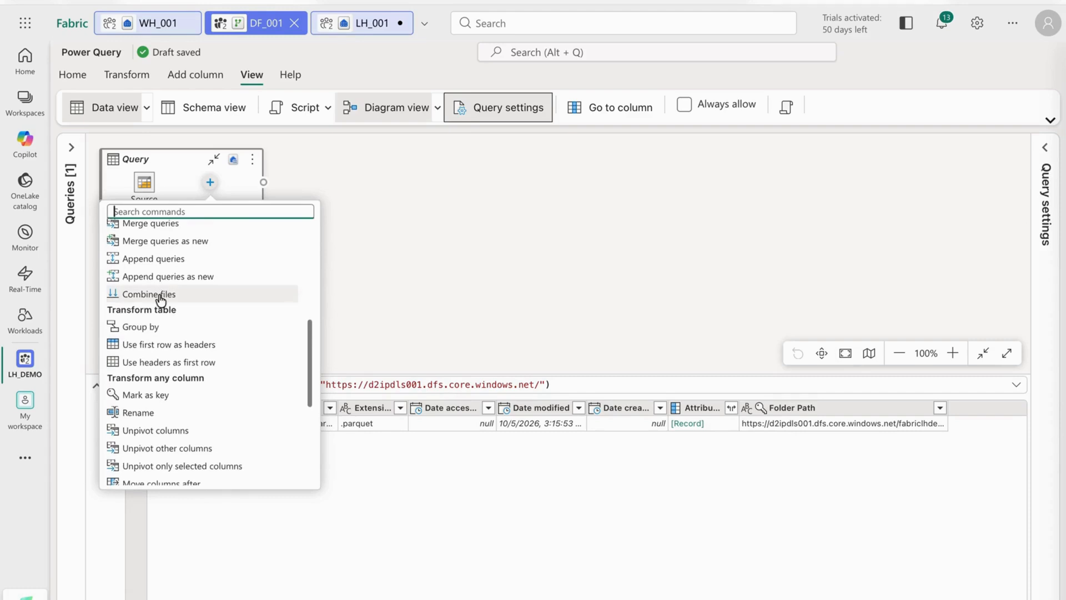
{"action": "scroll", "coordinate": [161, 300], "scroll_direction": "down", "scroll_amount": 4}
{"action": "scroll", "coordinate": [161, 301], "scroll_direction": "down", "scroll_amount": 1}
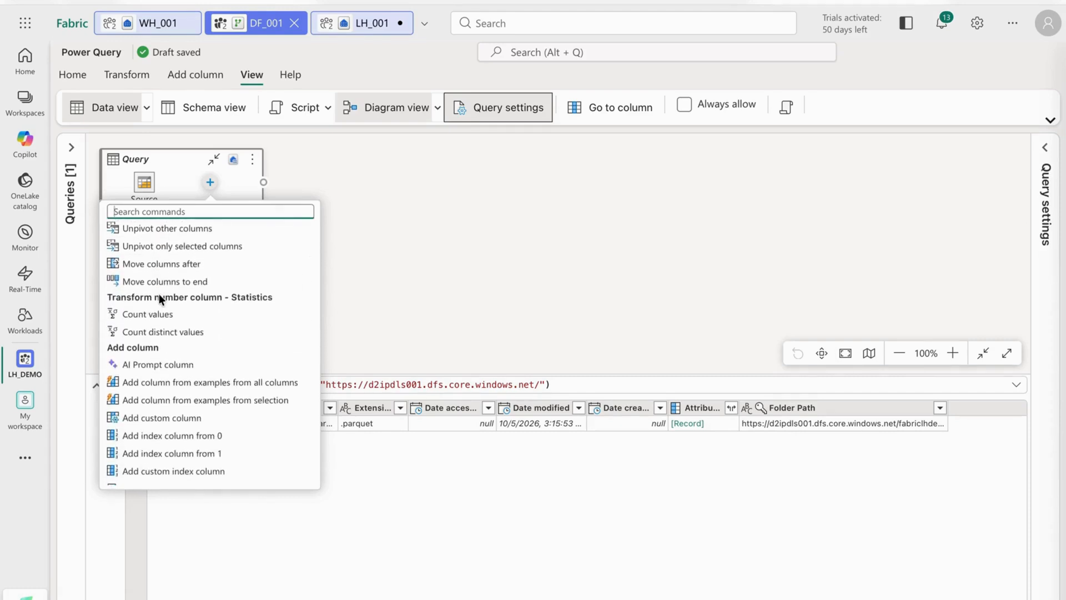
{"action": "scroll", "coordinate": [159, 298], "scroll_direction": "down", "scroll_amount": 1}
{"action": "scroll", "coordinate": [160, 300], "scroll_direction": "up", "scroll_amount": 6}
{"action": "scroll", "coordinate": [161, 300], "scroll_direction": "up", "scroll_amount": 8}
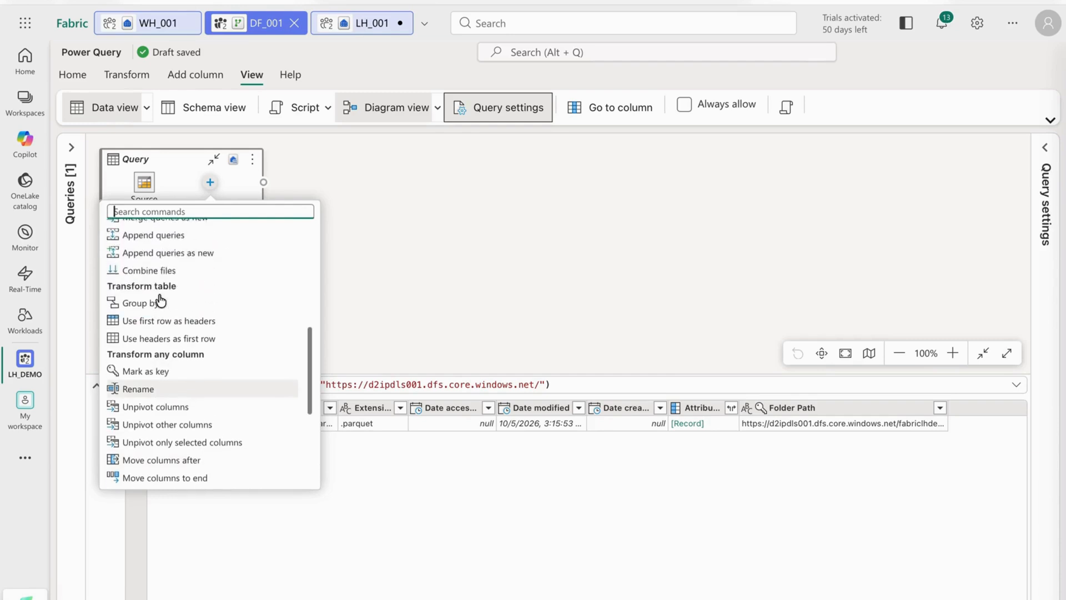
{"action": "scroll", "coordinate": [161, 301], "scroll_direction": "up", "scroll_amount": 1}
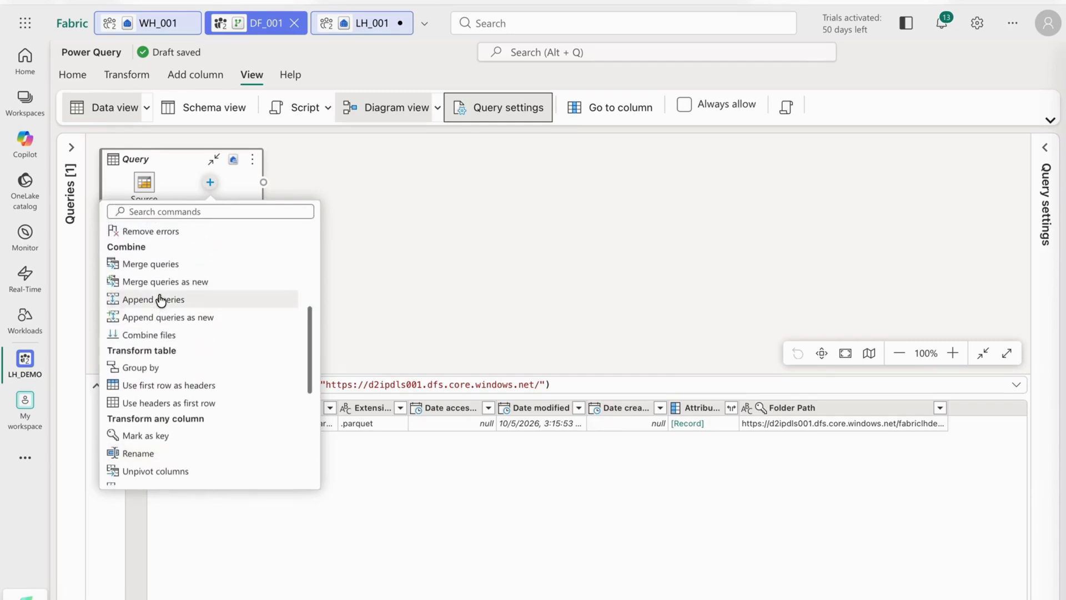
Append the current query to itself as a two-table append after the Source step.
{"action": "left_click", "coordinate": [160, 299]}
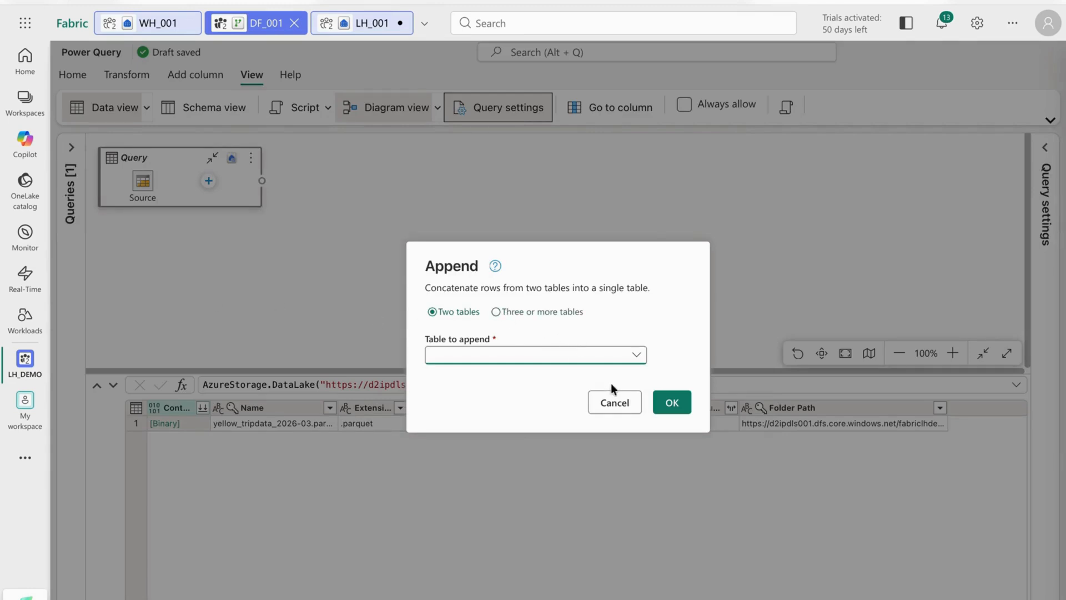
{"action": "left_click", "coordinate": [487, 357]}
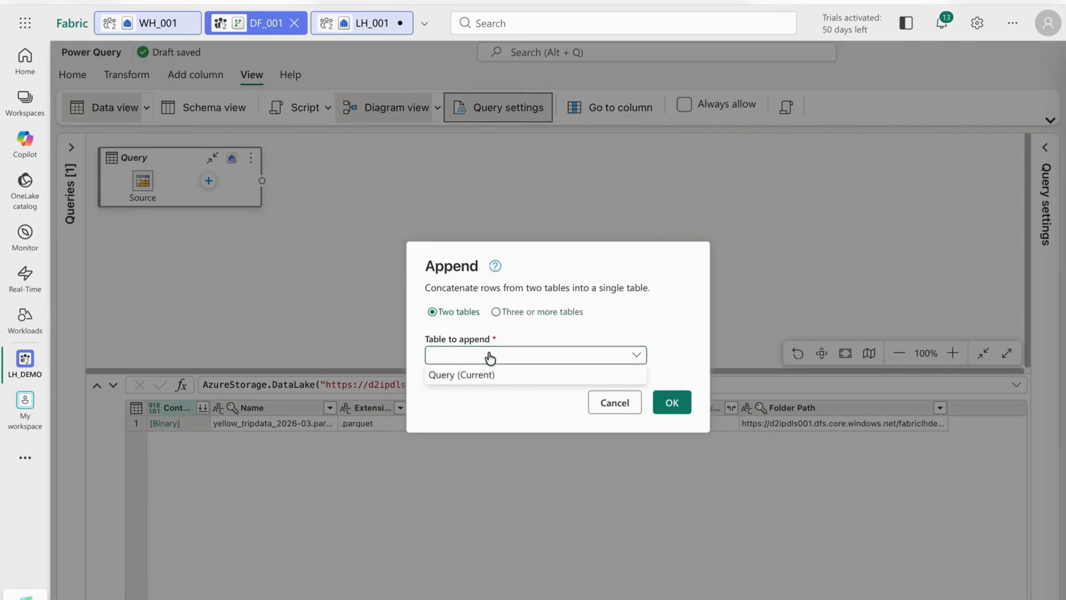
{"action": "left_click", "coordinate": [485, 376]}
{"action": "left_click", "coordinate": [672, 404]}
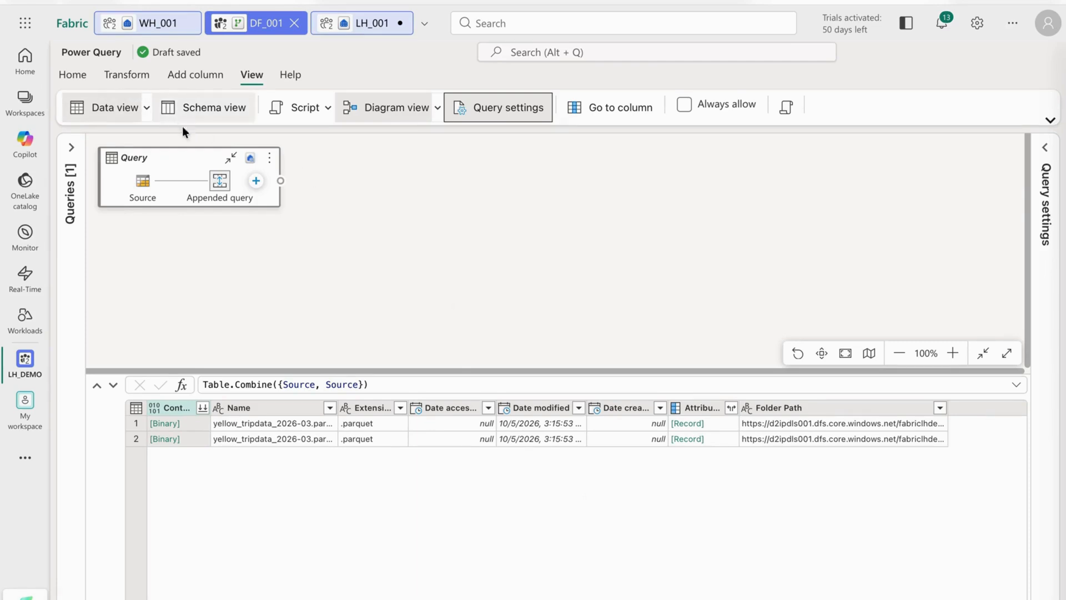
Switch the query to schema view, check the script options and always allow parameterization.
{"action": "left_click", "coordinate": [215, 110]}
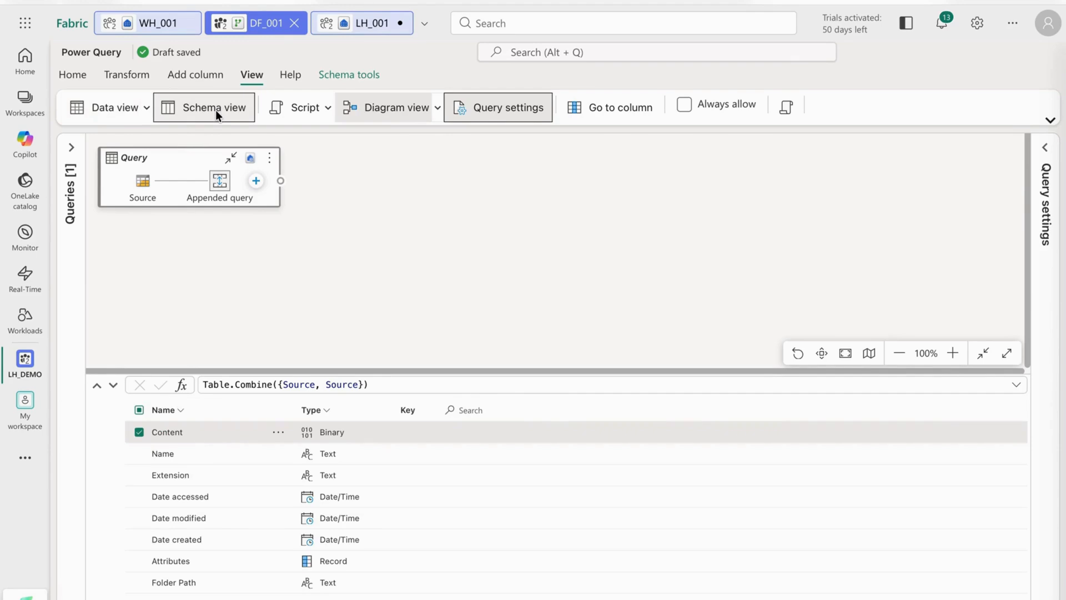
{"action": "left_click", "coordinate": [298, 105]}
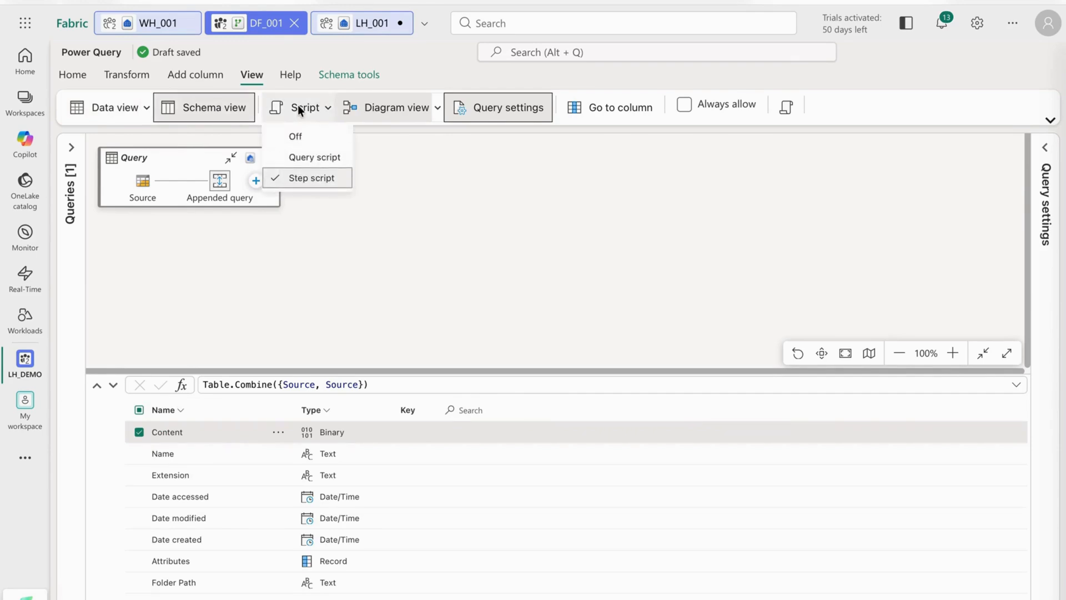
{"action": "left_click", "coordinate": [413, 181]}
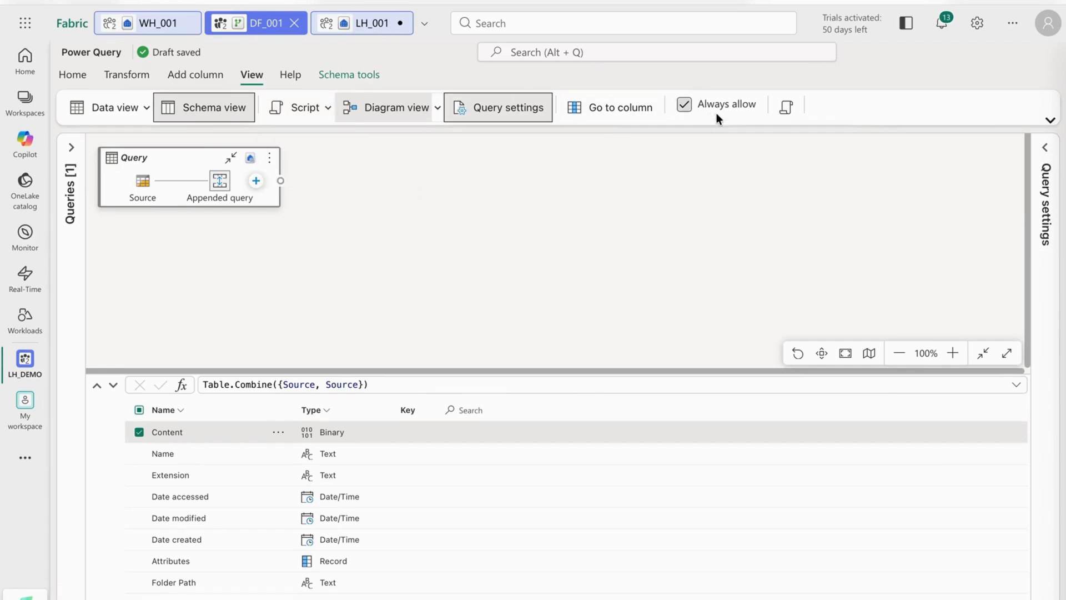
Check the appended query's script in the advanced editor, and save and run the dataflow.
{"action": "left_click", "coordinate": [784, 109]}
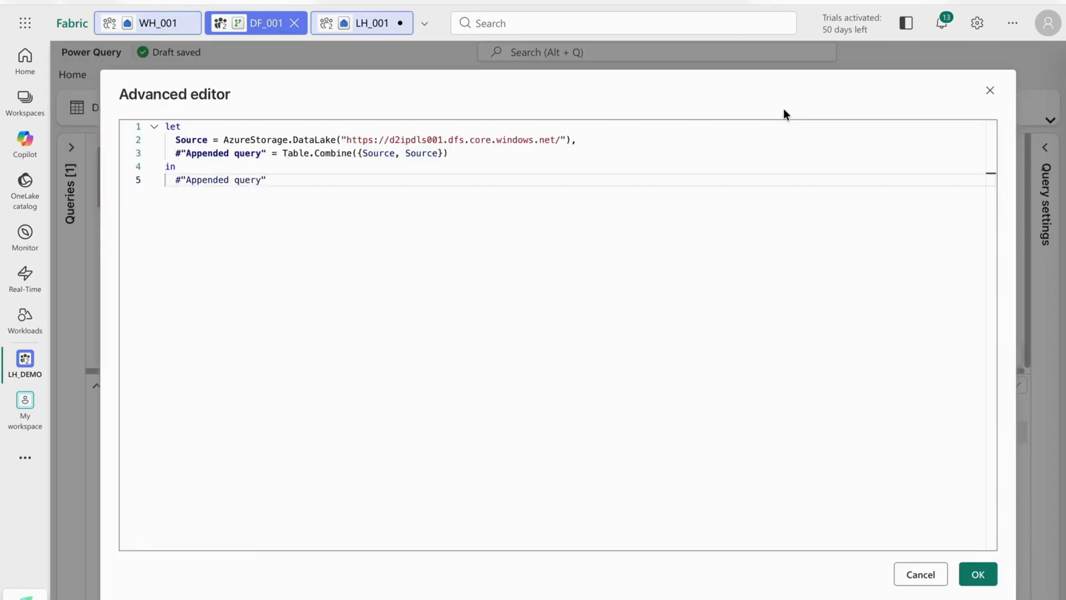
{"action": "left_click", "coordinate": [991, 92]}
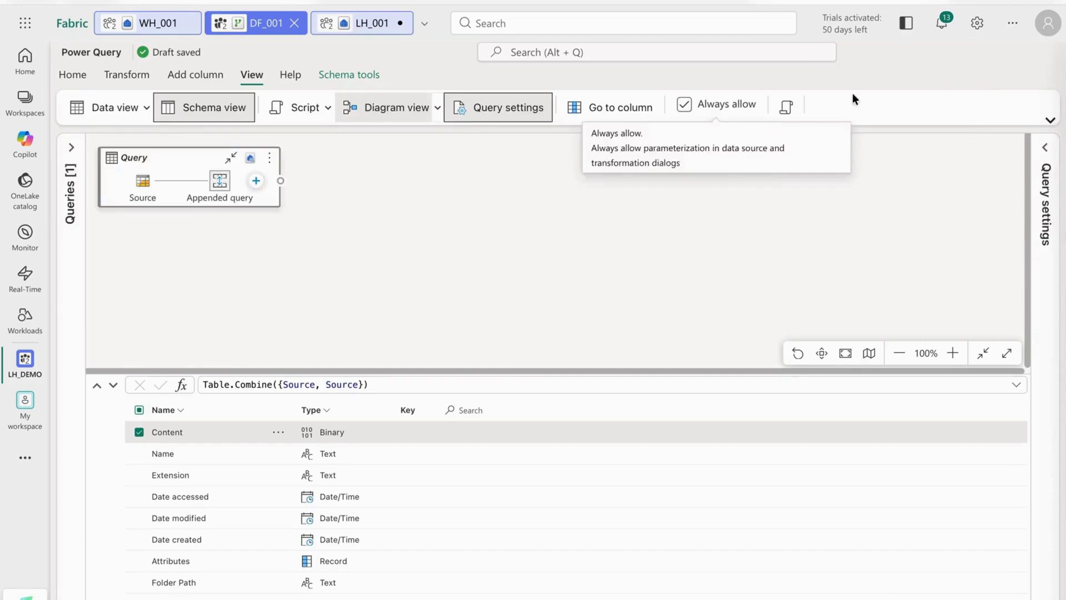
{"action": "left_click", "coordinate": [75, 84]}
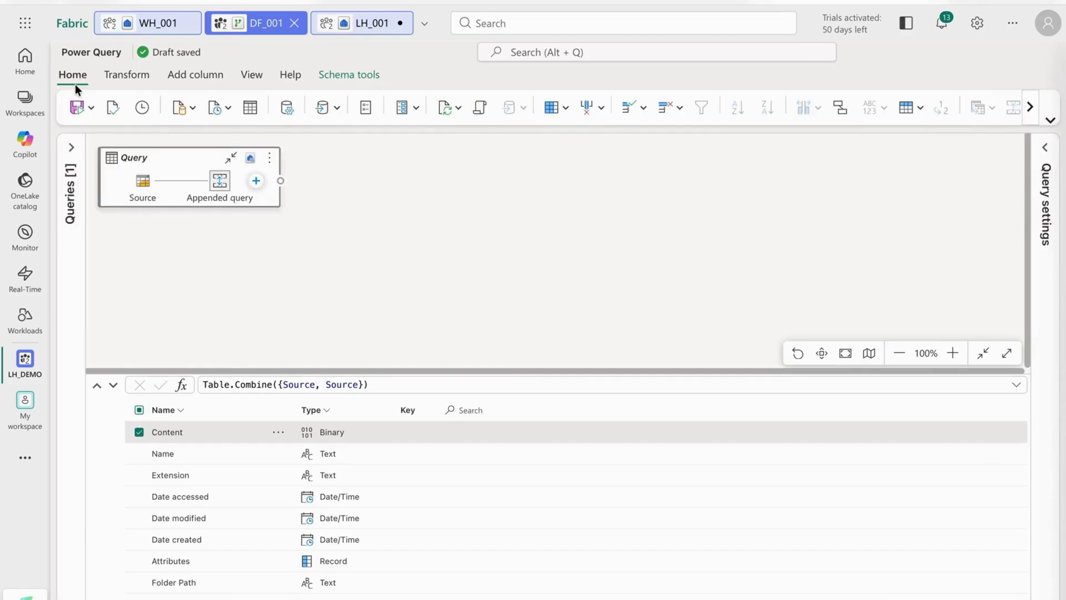
{"action": "left_click", "coordinate": [77, 107]}
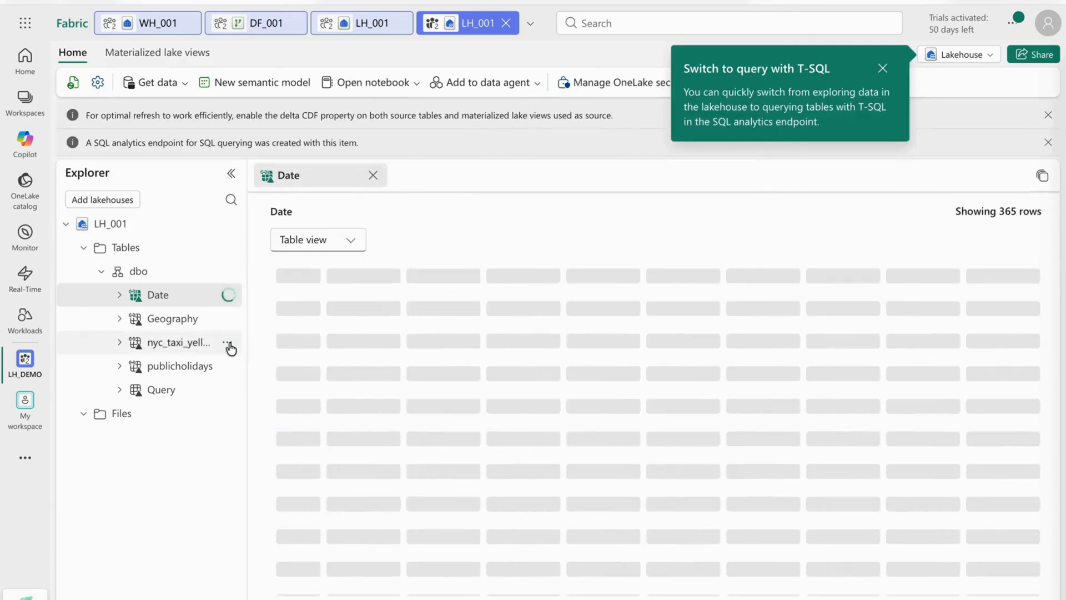
View the underlying files of the nyc_taxi_yellow_2020_1 table in the LH_001 lakehouse and return to its table view.
{"action": "left_click", "coordinate": [227, 343]}
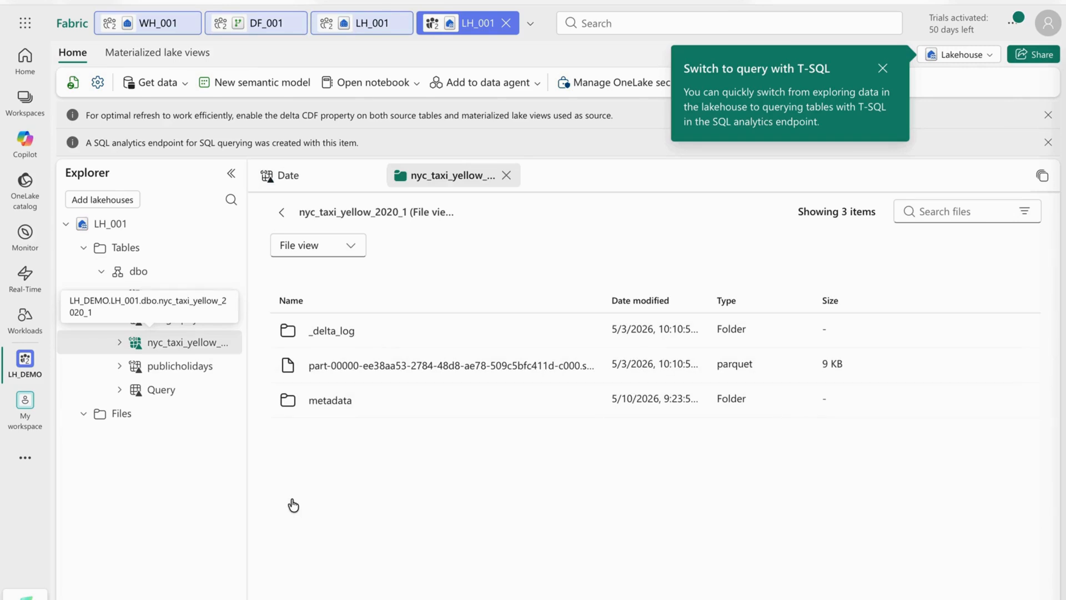
{"action": "left_click", "coordinate": [283, 213]}
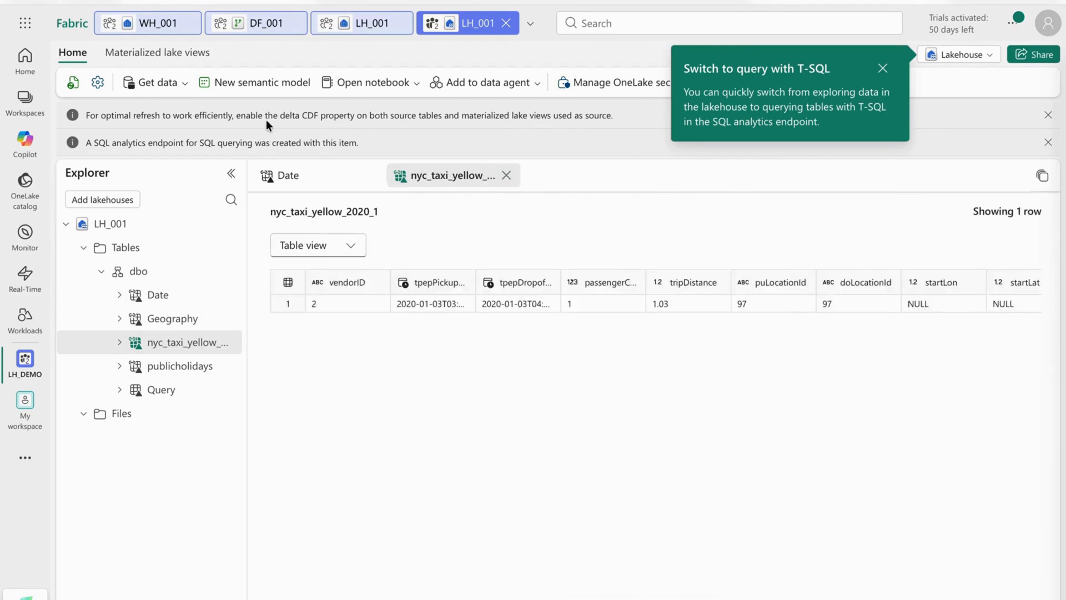
Create a new notebook from the LH_001 lakehouse.
{"action": "left_click", "coordinate": [376, 83]}
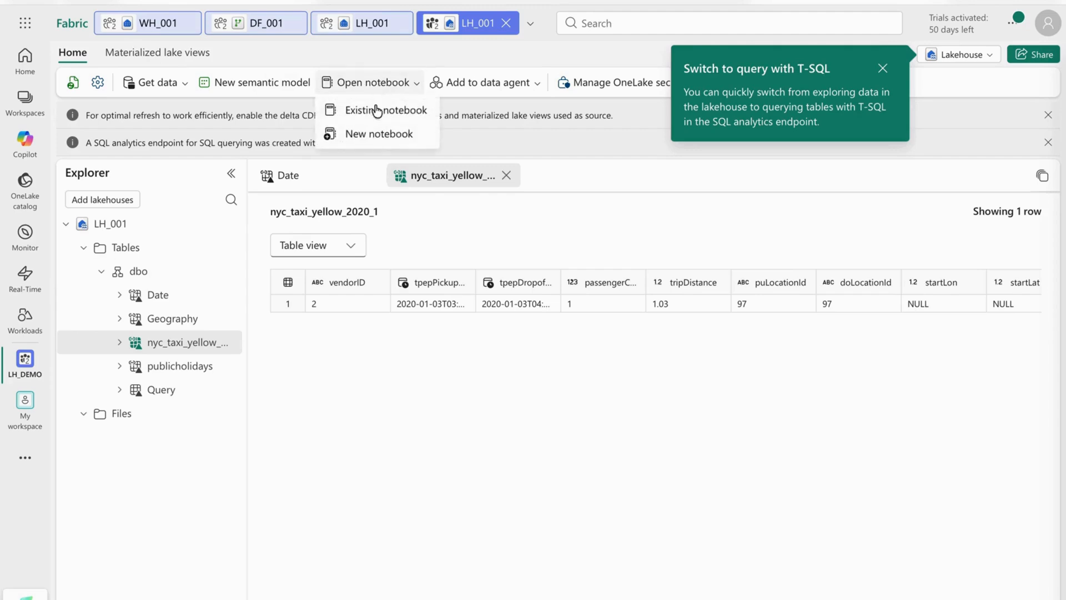
{"action": "left_click", "coordinate": [370, 133]}
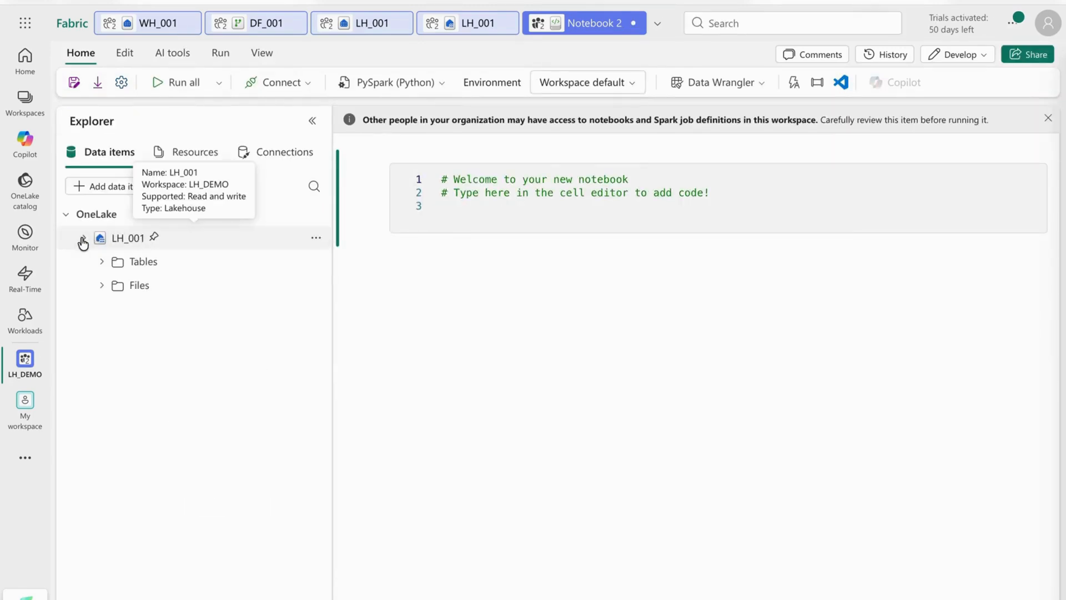
Load the nyc_taxi_yellow_2020_1 table from the LH_001 dbo schema into the notebook with Spark and run the generated cell.
{"action": "left_click", "coordinate": [84, 238]}
{"action": "left_click", "coordinate": [103, 262]}
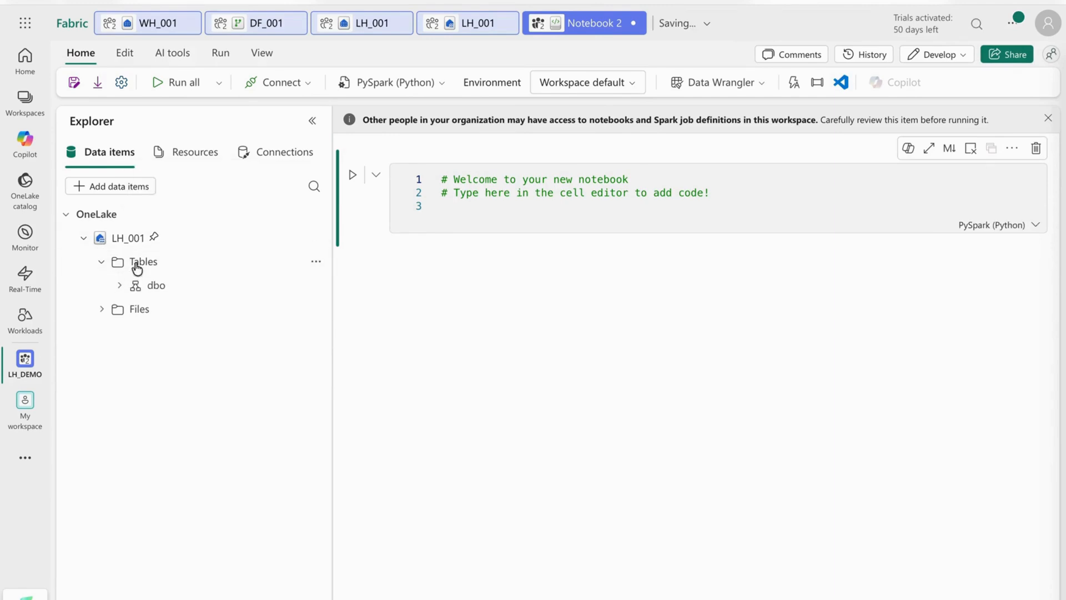
{"action": "left_click", "coordinate": [119, 286]}
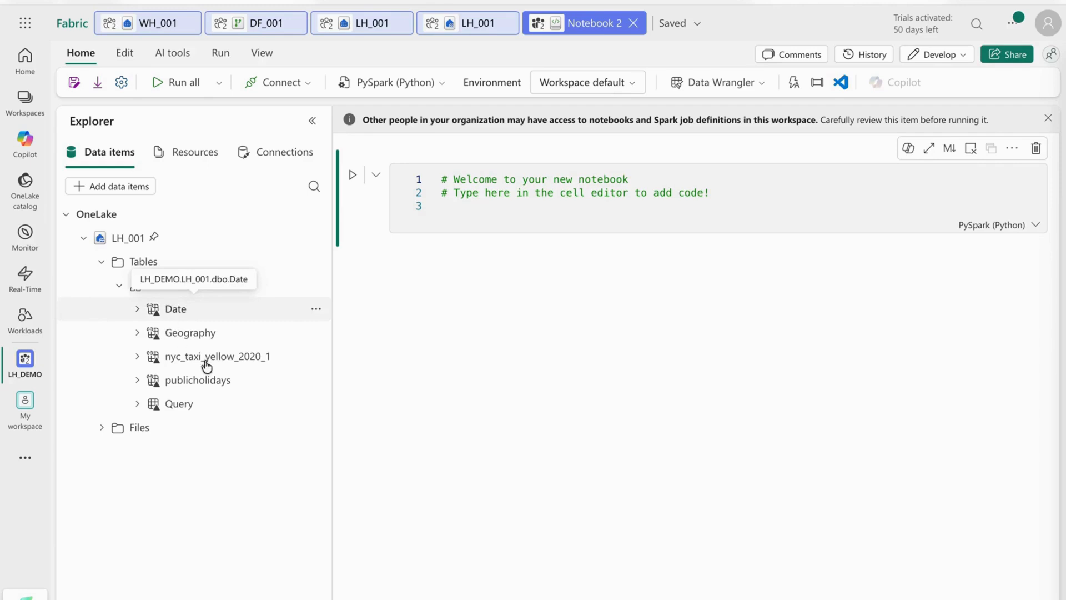
{"action": "left_click", "coordinate": [315, 357]}
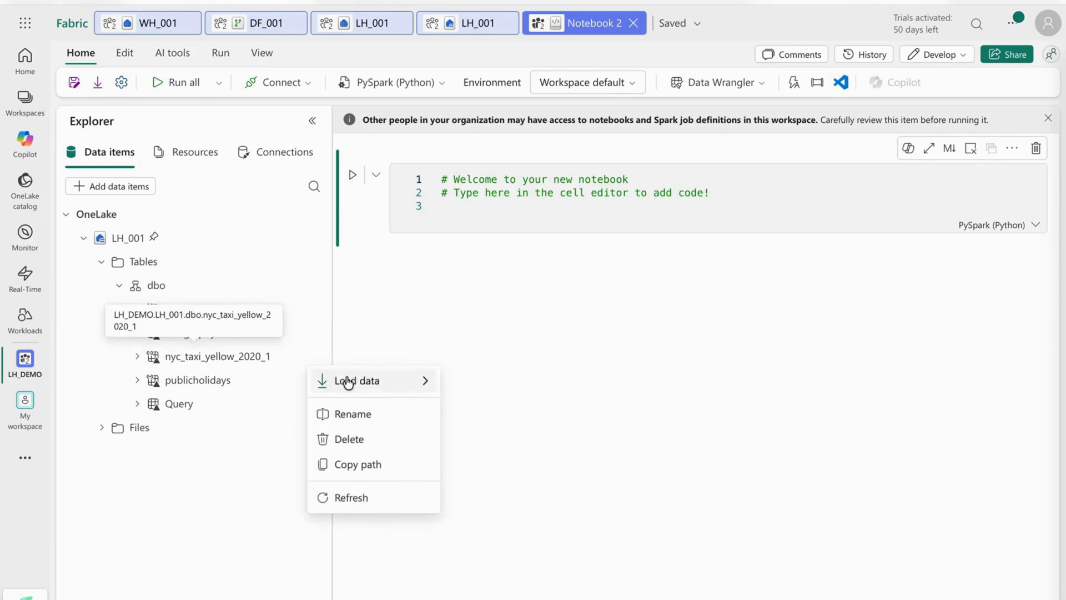
{"action": "mouse_move", "coordinate": [350, 384]}
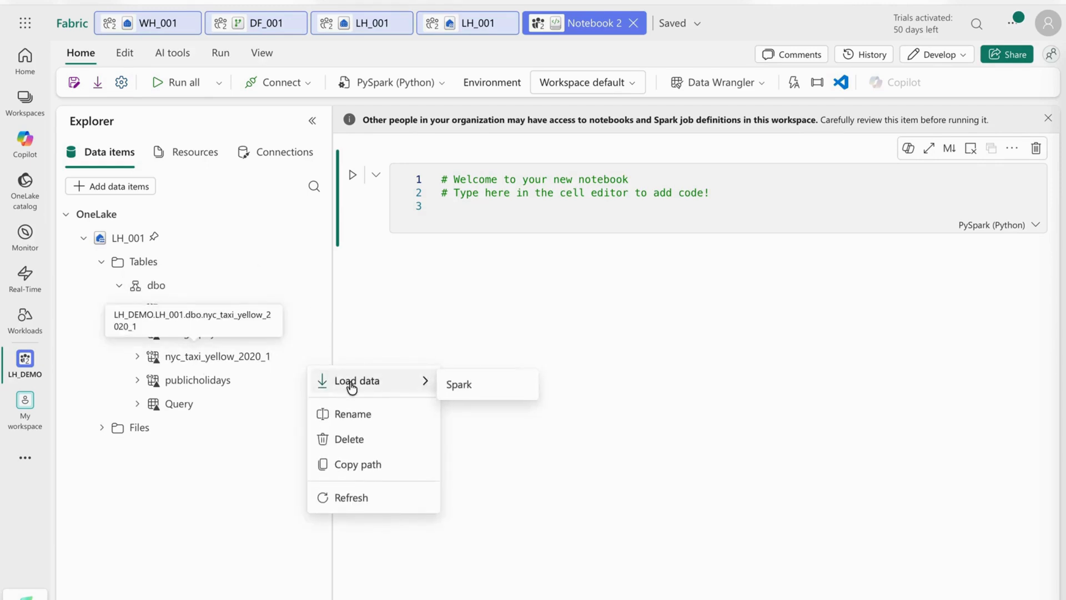
{"action": "left_click", "coordinate": [452, 386]}
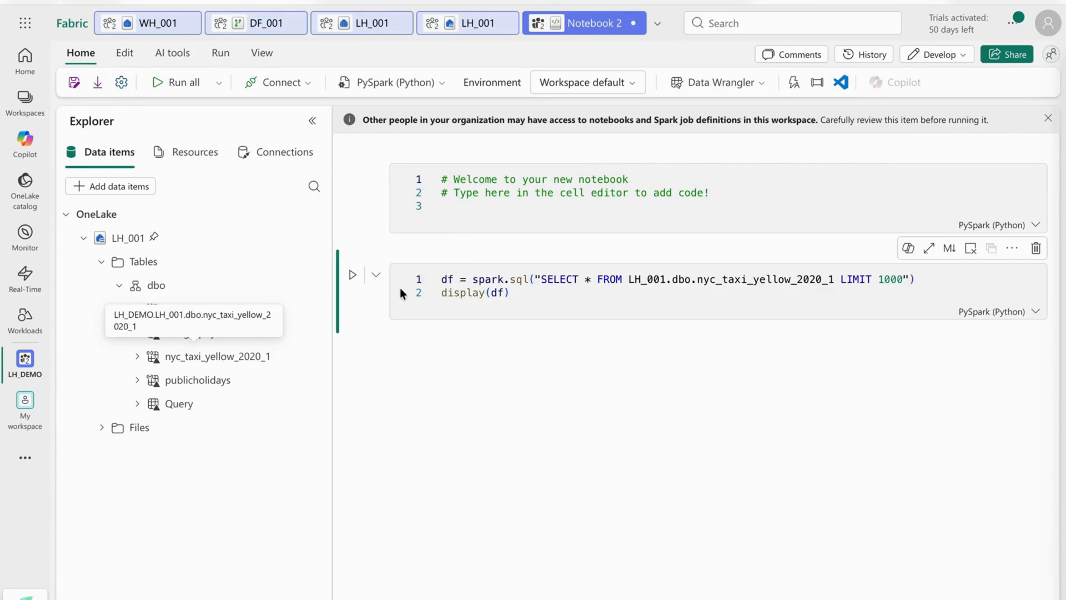
{"action": "left_click", "coordinate": [353, 275]}
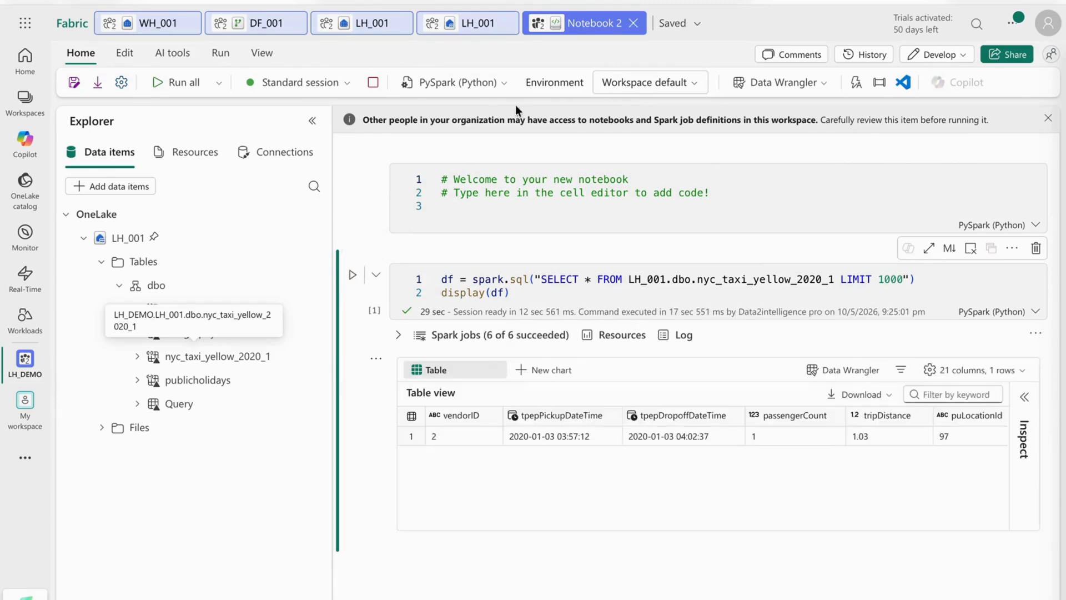
Close the DF_001 dataflow and reopen it from the LH_DEMO workspace.
{"action": "left_click", "coordinate": [259, 28]}
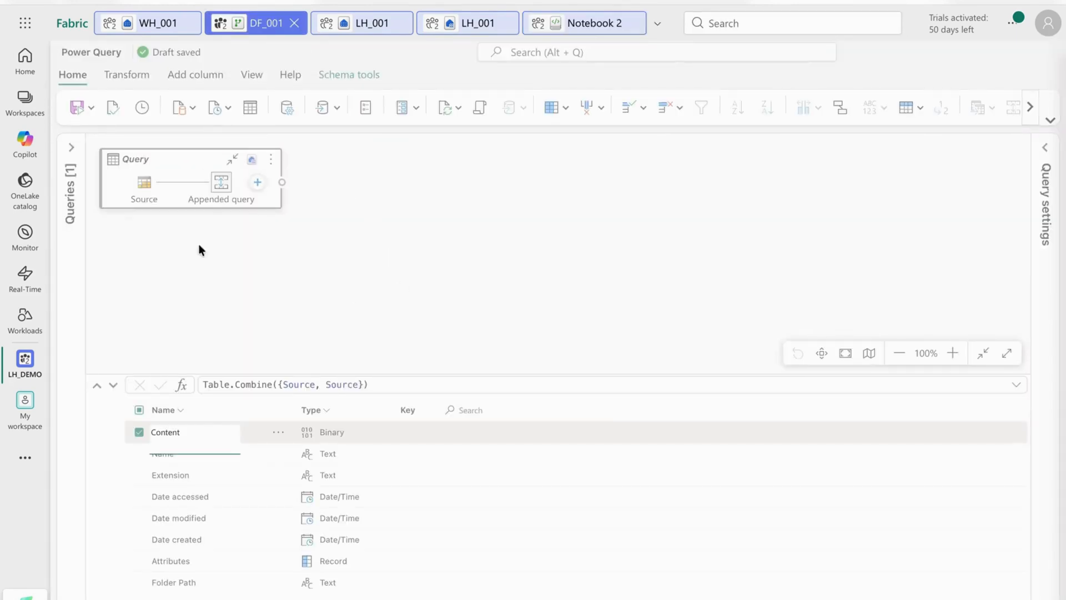
{"action": "left_click", "coordinate": [294, 24]}
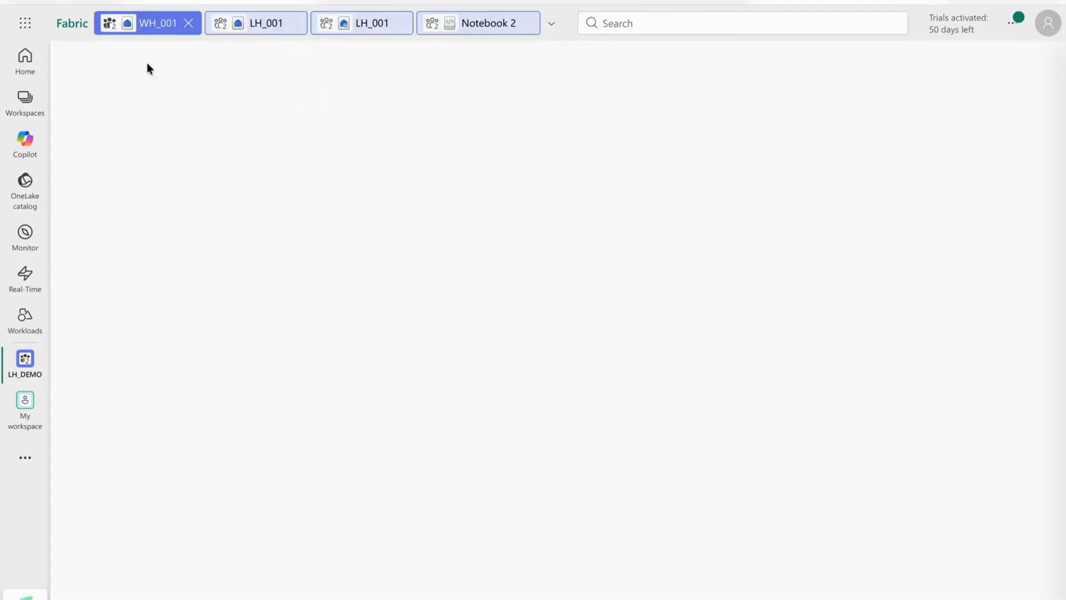
{"action": "left_click", "coordinate": [25, 366]}
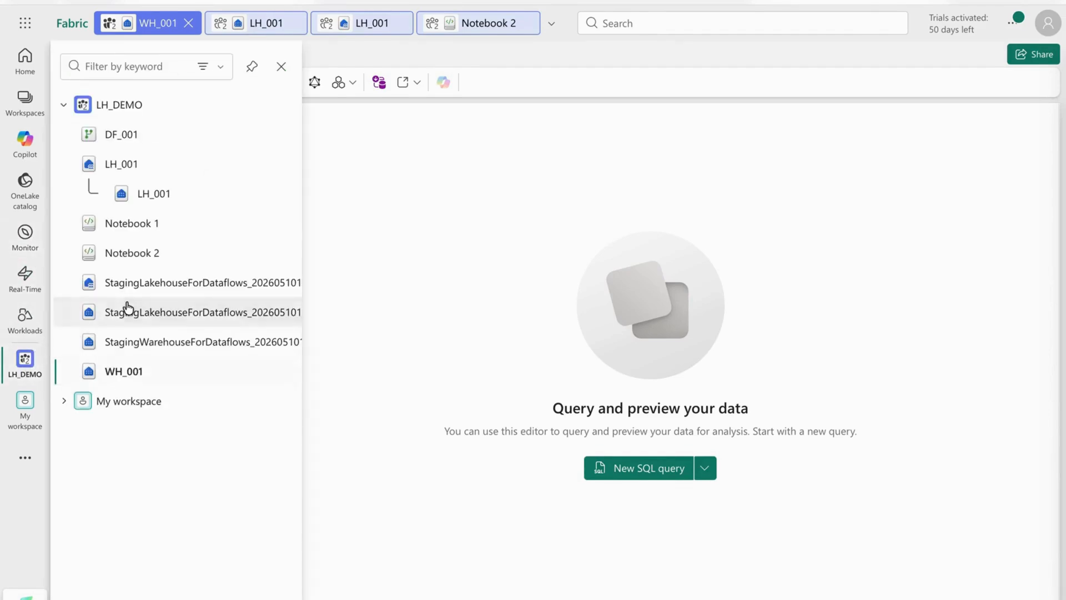
{"action": "left_click", "coordinate": [122, 137]}
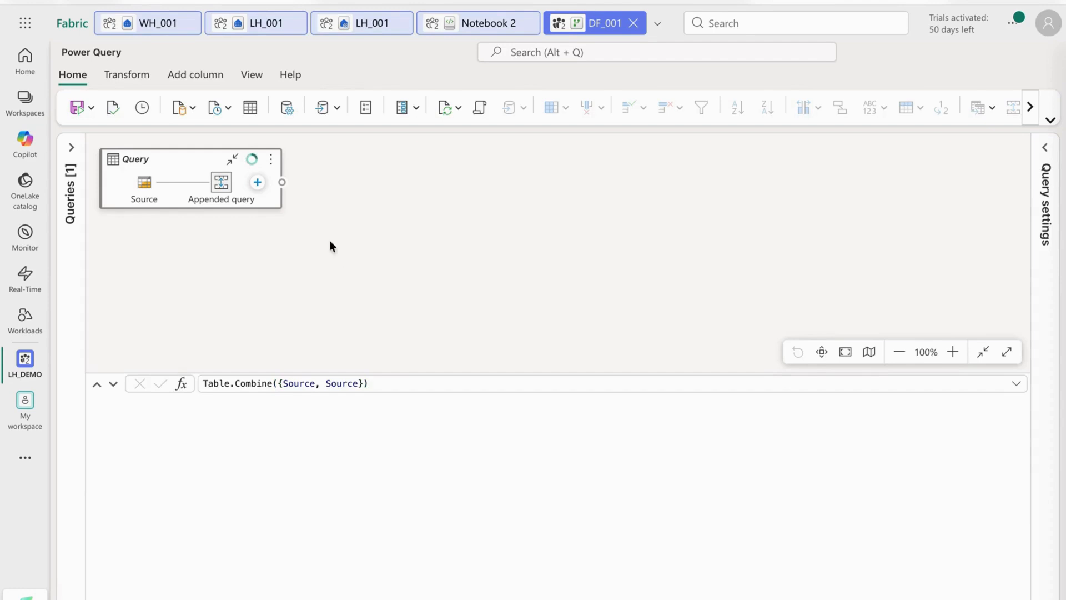
Check the data destination options of the query and save the dataflow.
{"action": "left_click", "coordinate": [336, 113]}
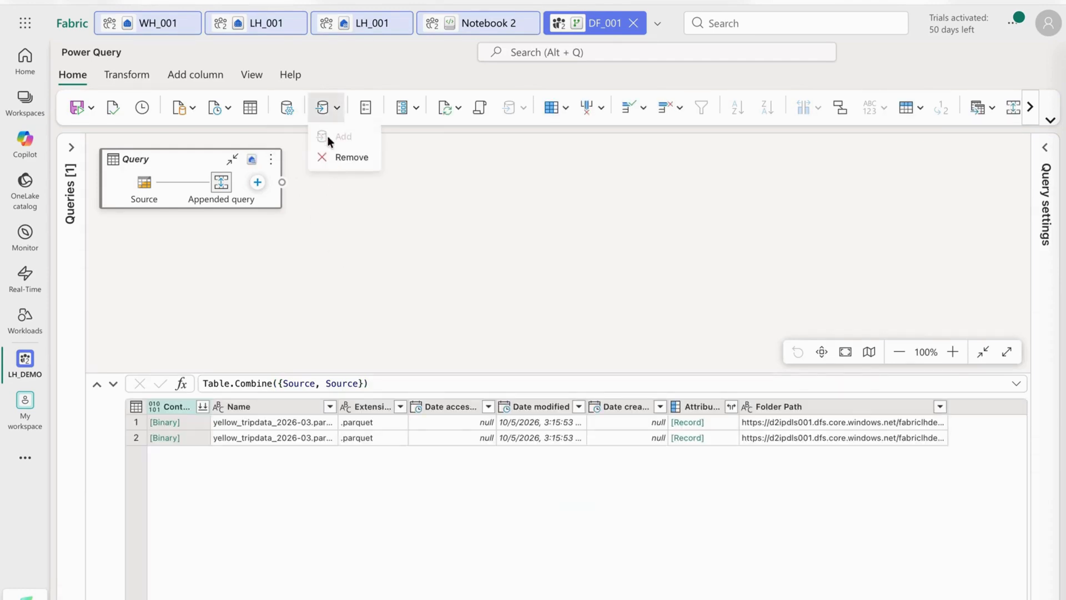
{"action": "left_click", "coordinate": [355, 238]}
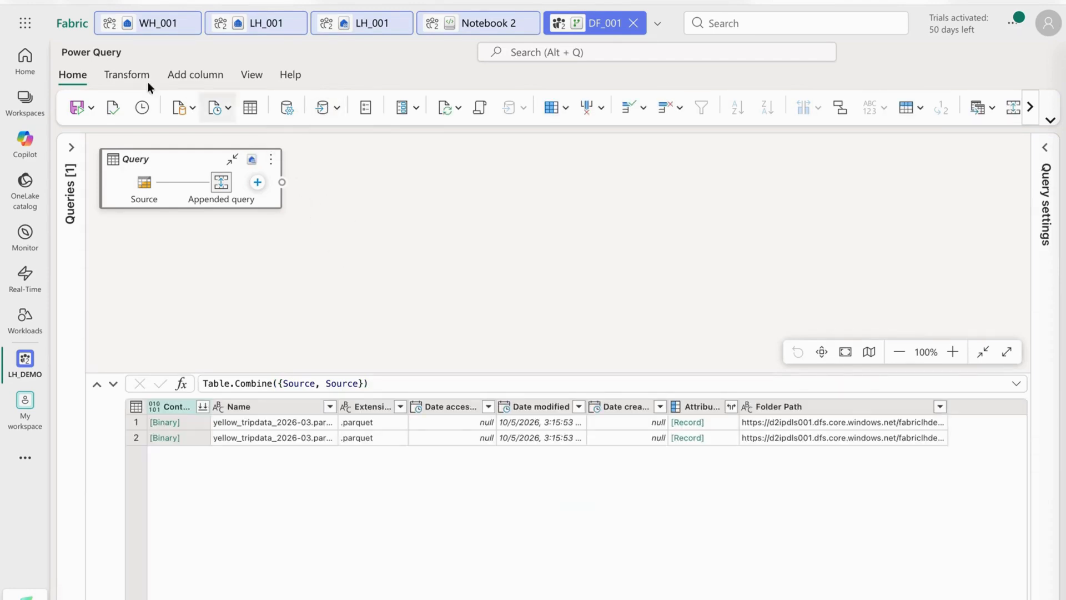
{"action": "left_click", "coordinate": [79, 109]}
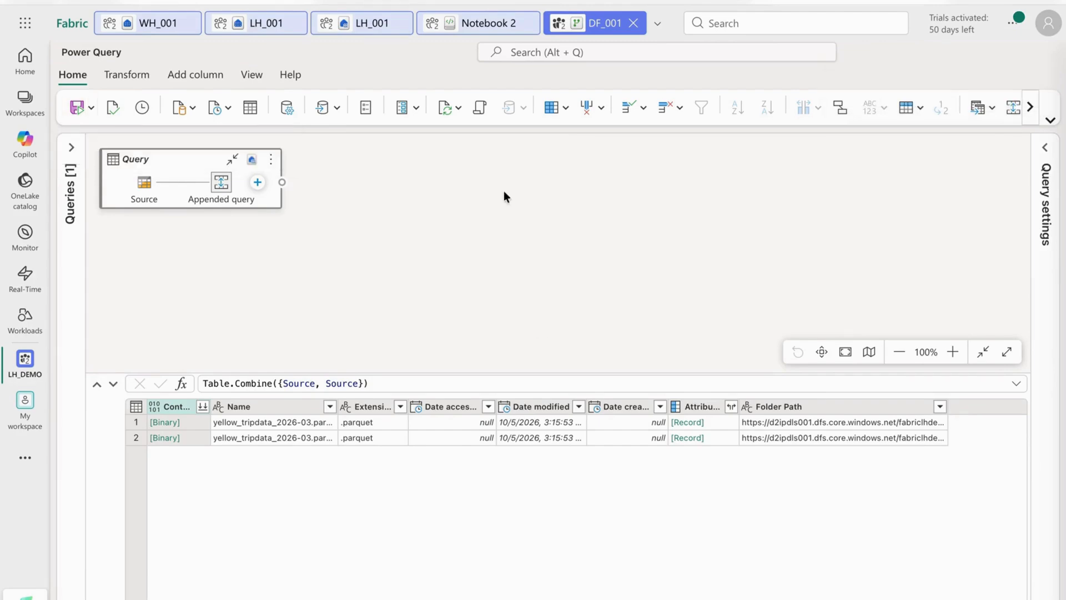
Refresh the preview results of the query.
{"action": "left_click", "coordinate": [441, 106]}
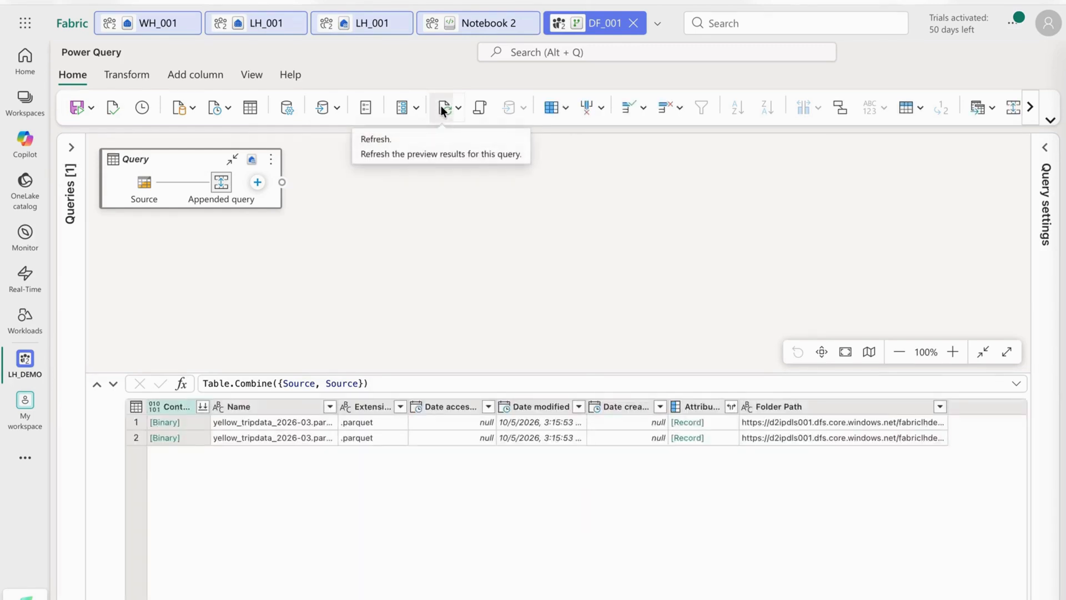
{"action": "left_click", "coordinate": [458, 107]}
{"action": "left_click", "coordinate": [467, 132]}
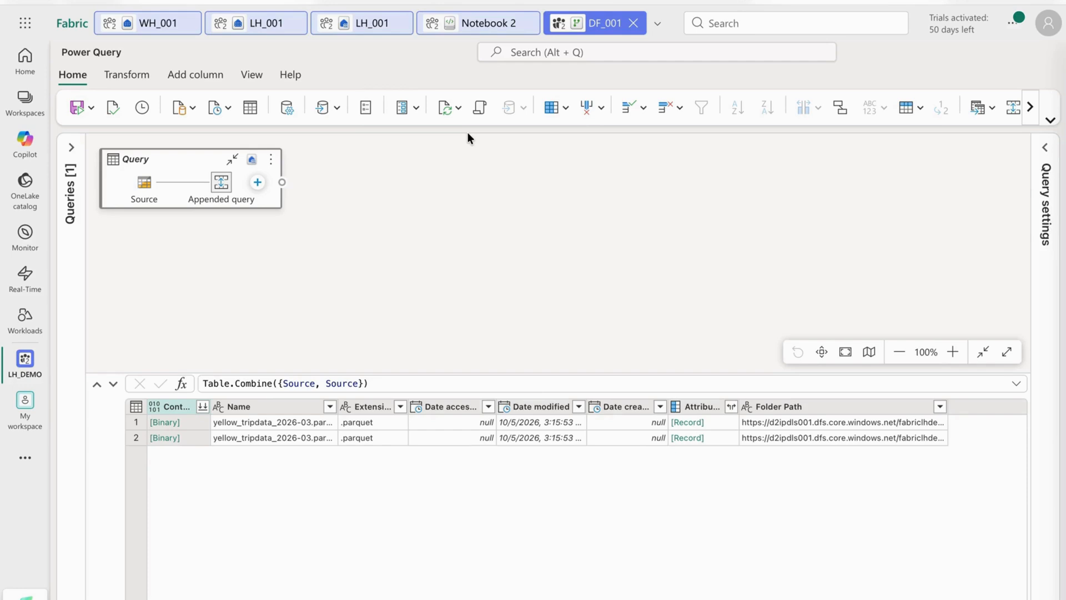
Check the script display options and view the validation status of the dataflow.
{"action": "left_click", "coordinate": [252, 75]}
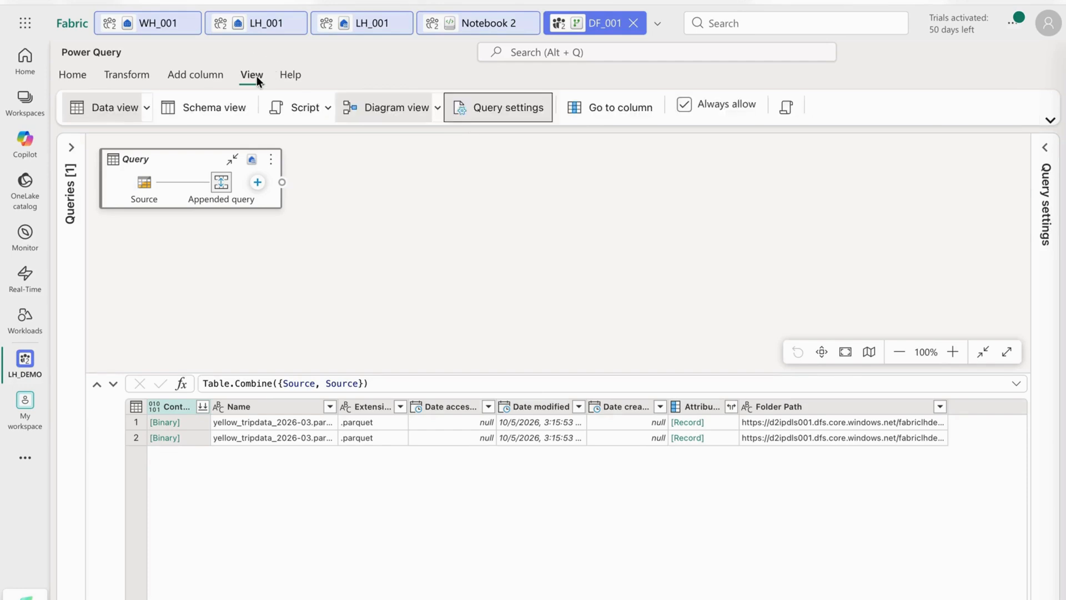
{"action": "left_click", "coordinate": [299, 109]}
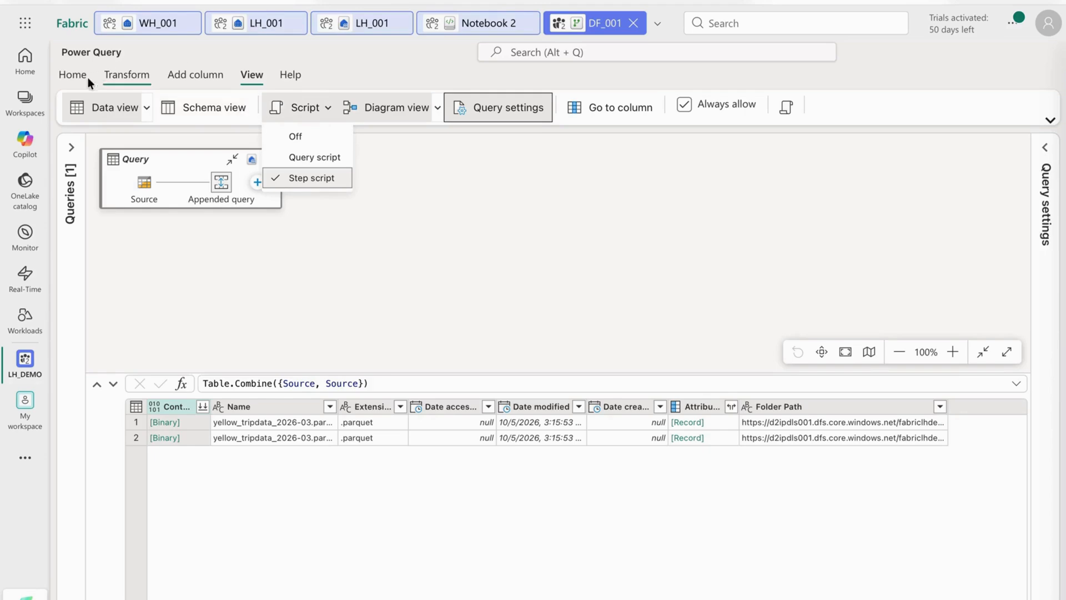
{"action": "left_click", "coordinate": [72, 77]}
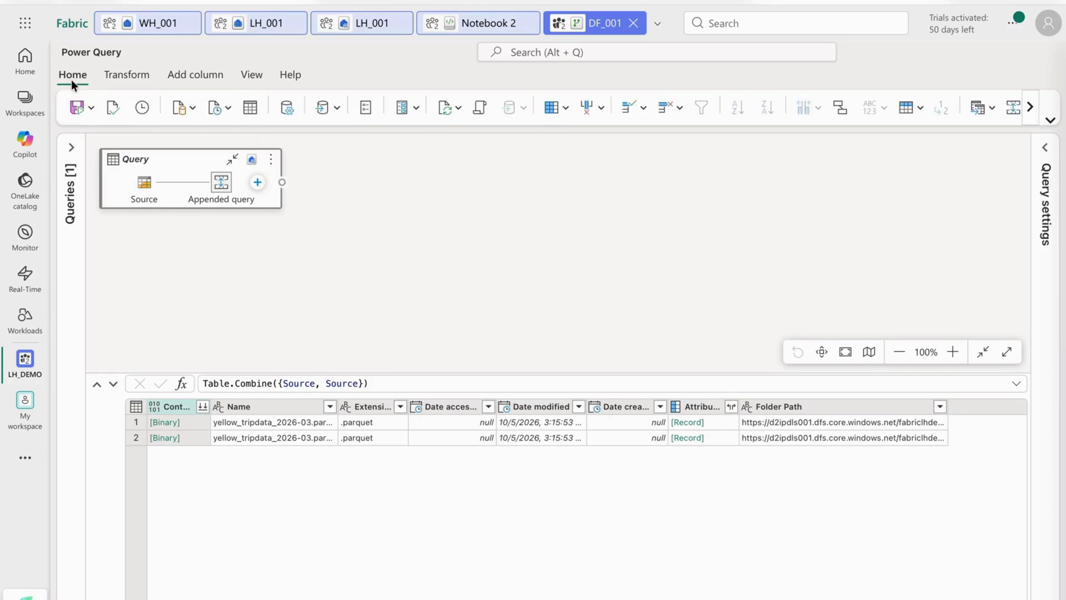
{"action": "left_click", "coordinate": [115, 106]}
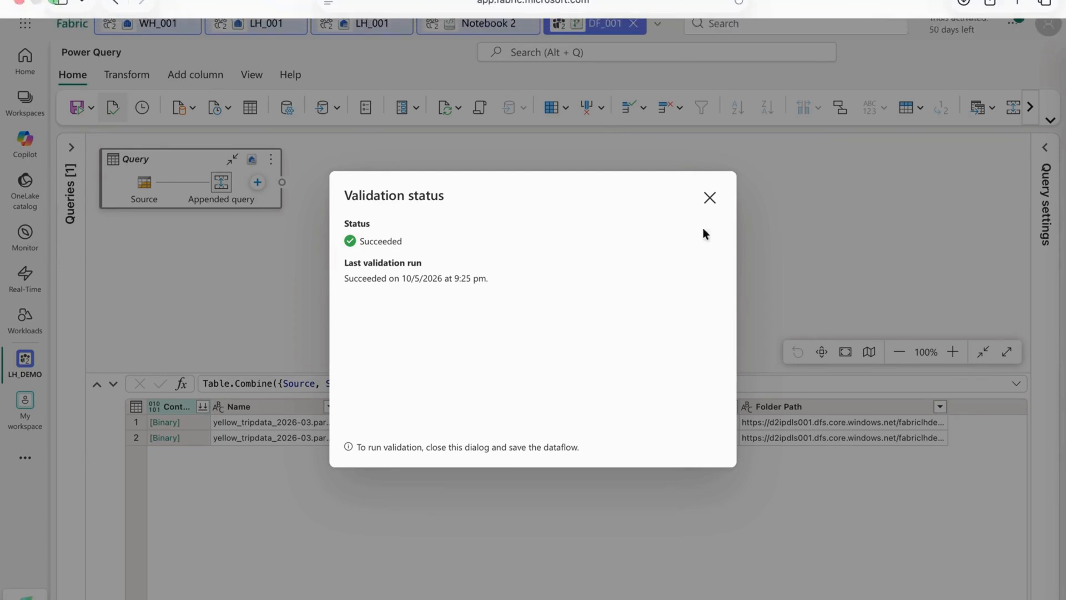
{"action": "left_click", "coordinate": [710, 196]}
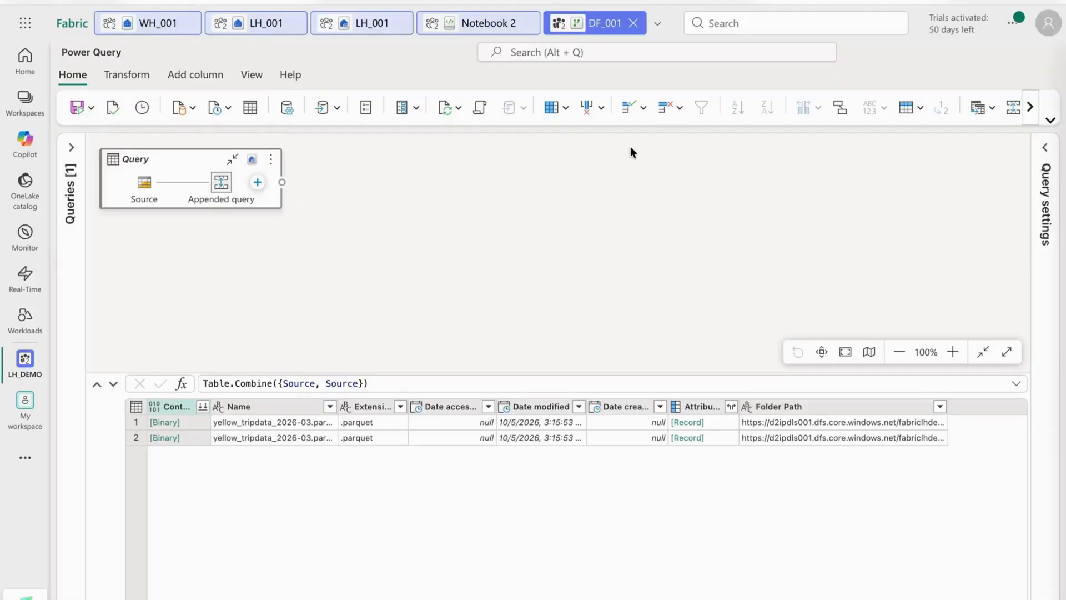
Check the query's destination actions in DF_001 and try to set up incremental refresh for the query.
{"action": "left_click", "coordinate": [479, 26]}
{"action": "left_click", "coordinate": [588, 28]}
{"action": "left_click", "coordinate": [251, 161]}
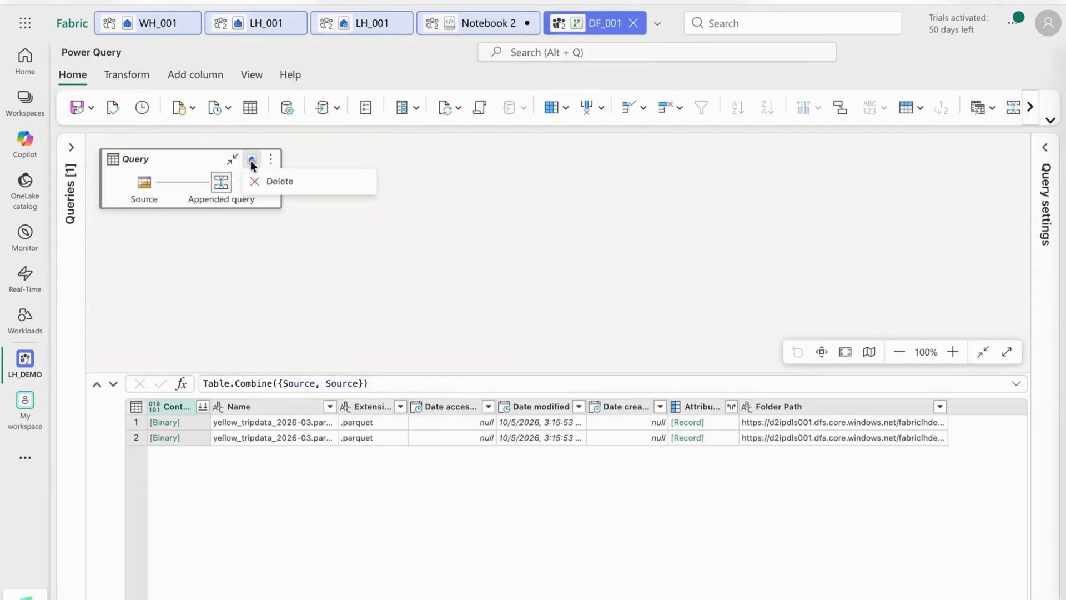
{"action": "left_click", "coordinate": [251, 161]}
{"action": "left_click", "coordinate": [271, 160]}
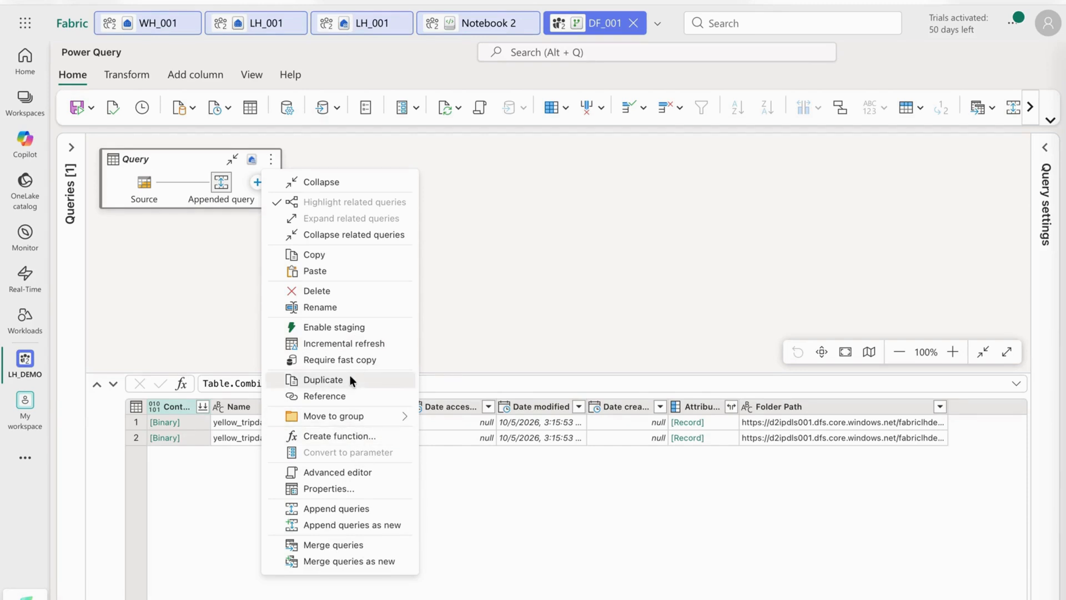
{"action": "left_click", "coordinate": [344, 344]}
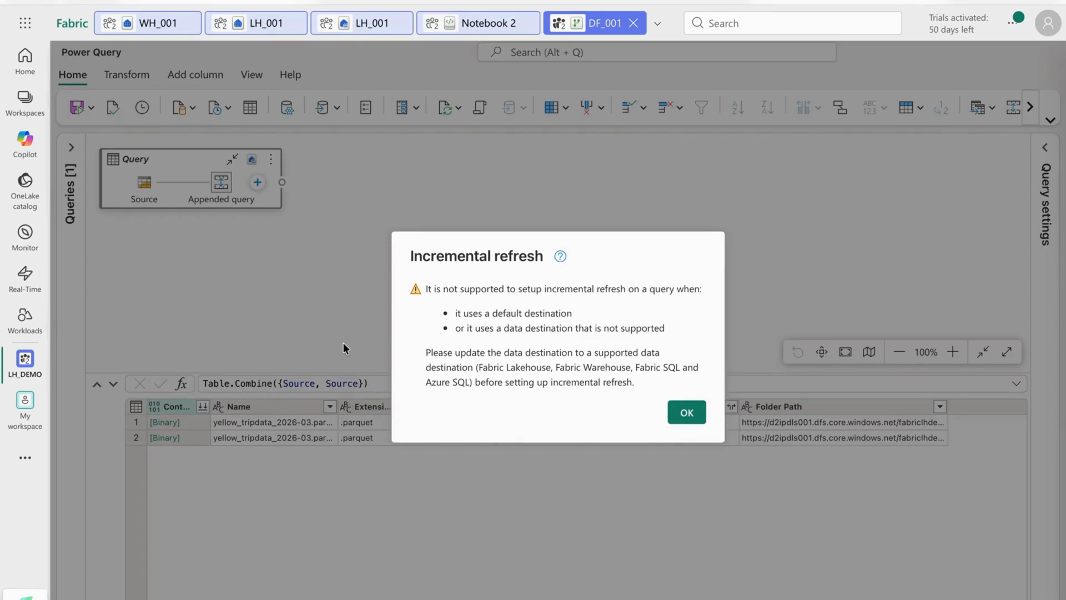
{"action": "left_click", "coordinate": [683, 414]}
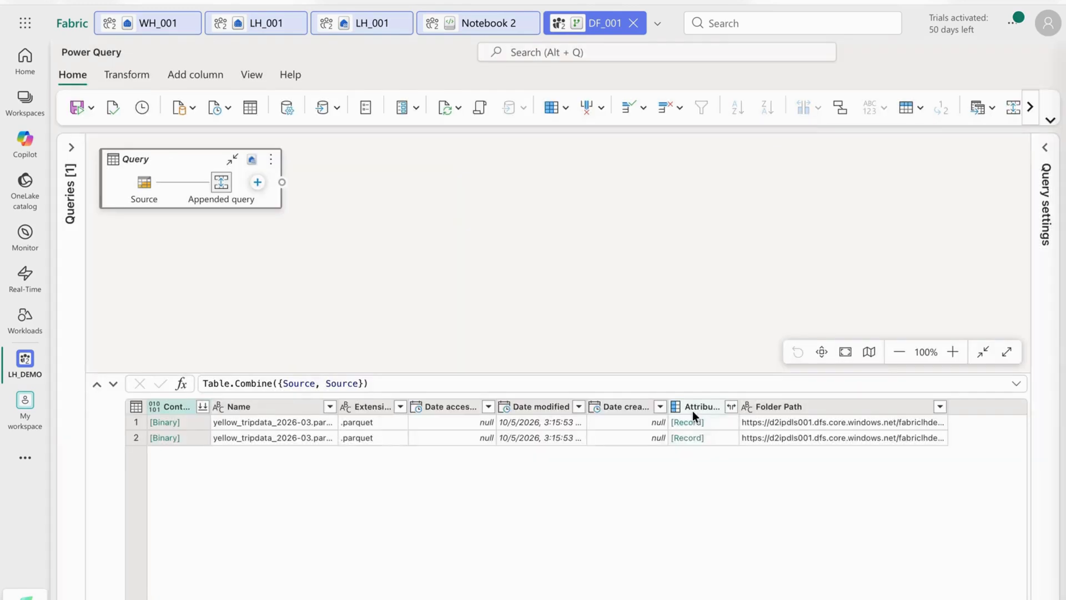
{"action": "left_click", "coordinate": [692, 413]}
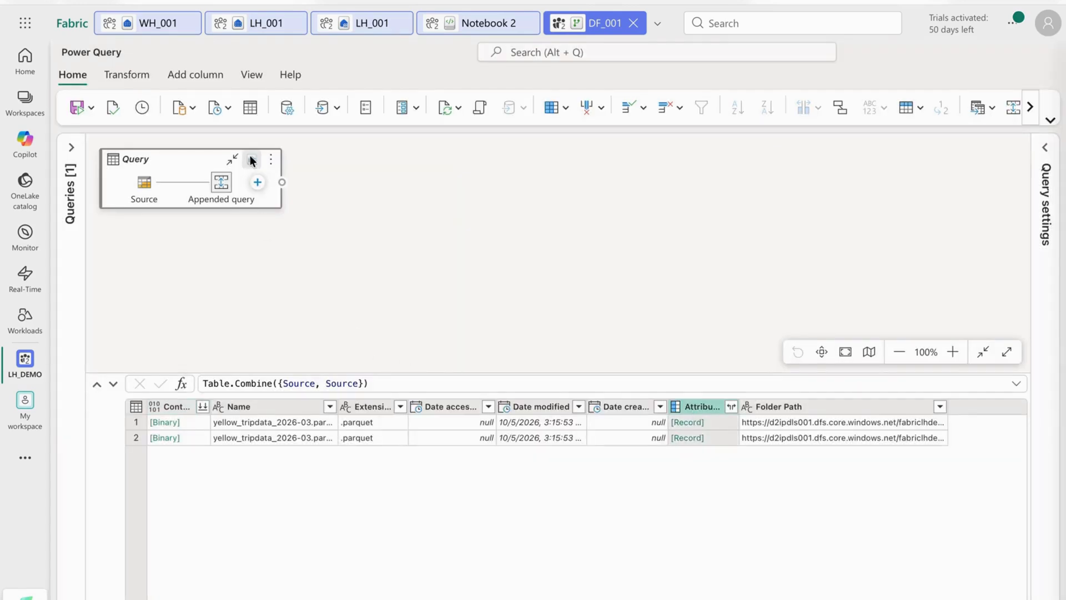
View the query's default destination details and its query properties without changing them.
{"action": "mouse_move", "coordinate": [251, 158]}
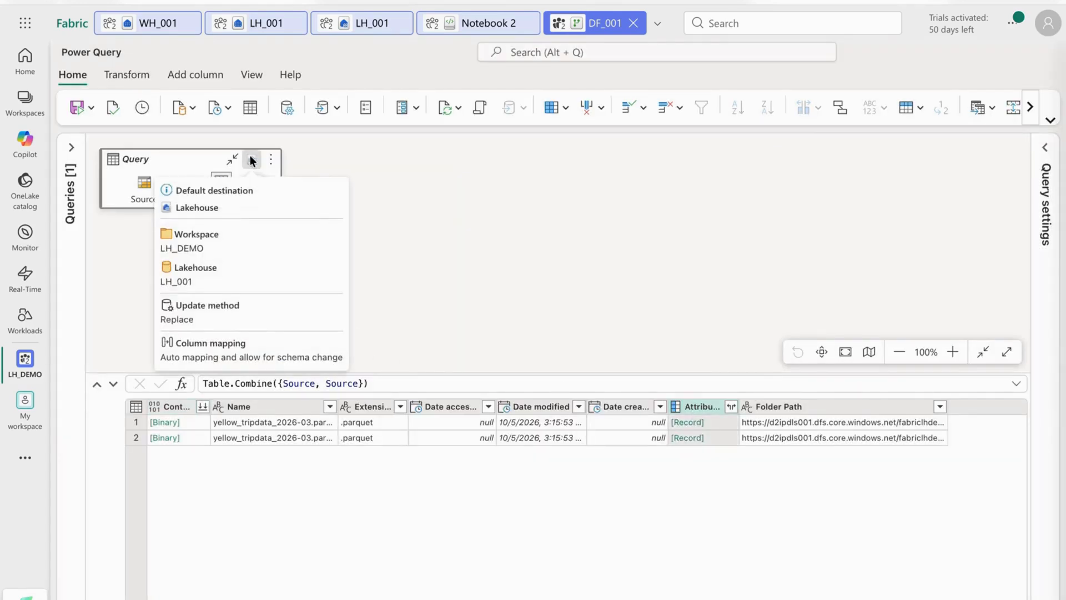
{"action": "left_click", "coordinate": [271, 161]}
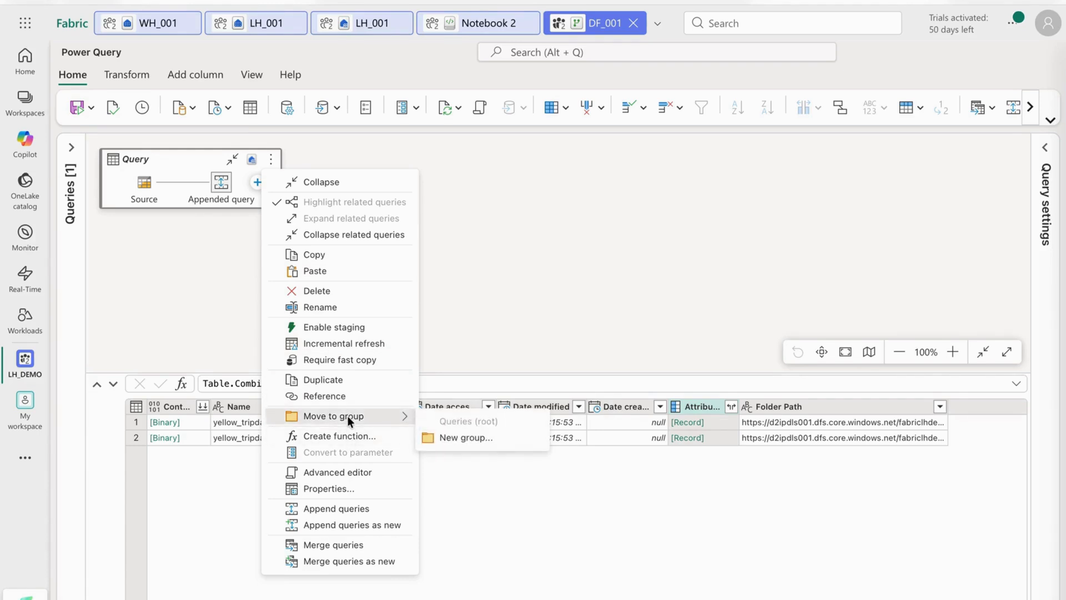
{"action": "left_click", "coordinate": [347, 488]}
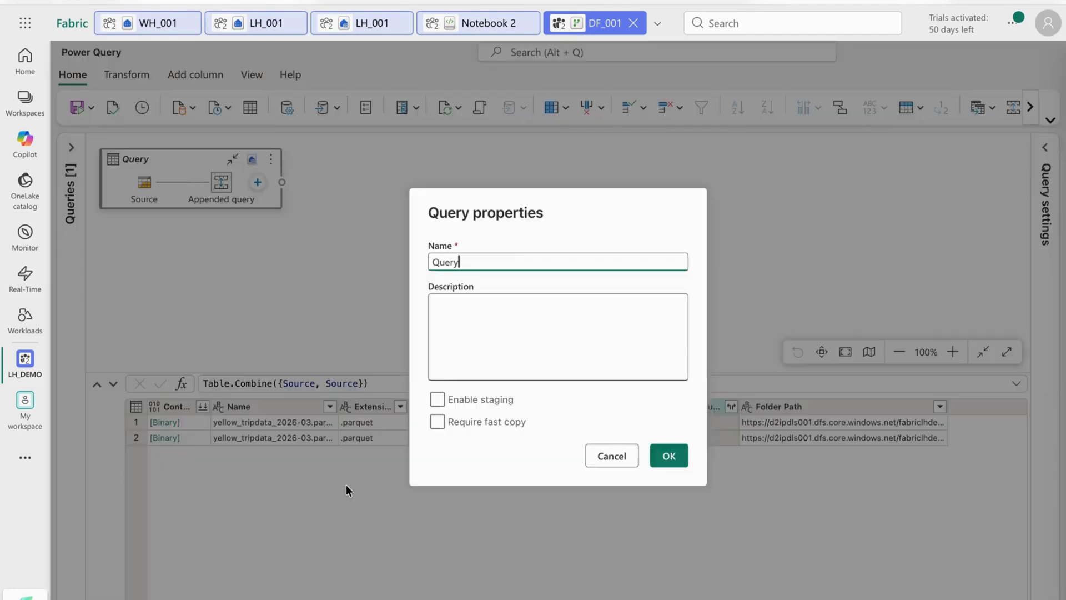
{"action": "left_click", "coordinate": [613, 464]}
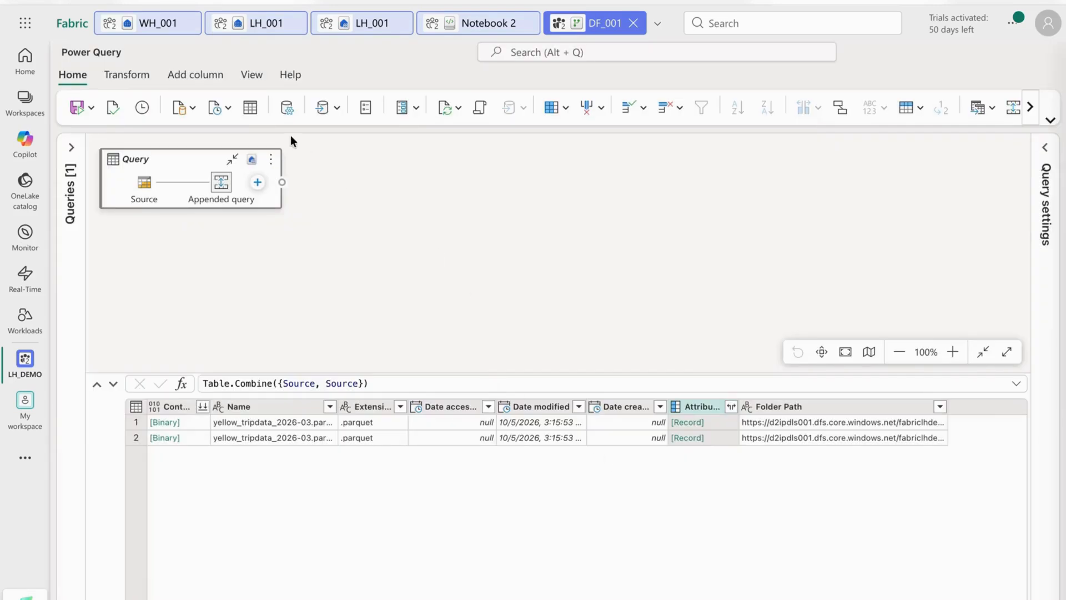
Review the dataflow's recent sources, managed connections, data destination choices and general options.
{"action": "left_click", "coordinate": [221, 108]}
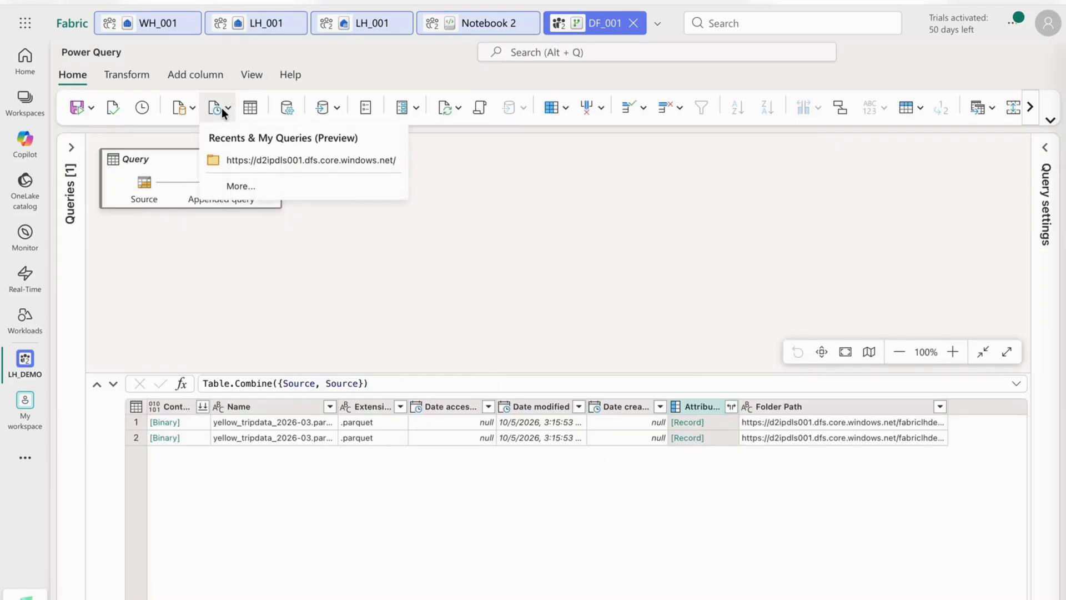
{"action": "left_click", "coordinate": [286, 107]}
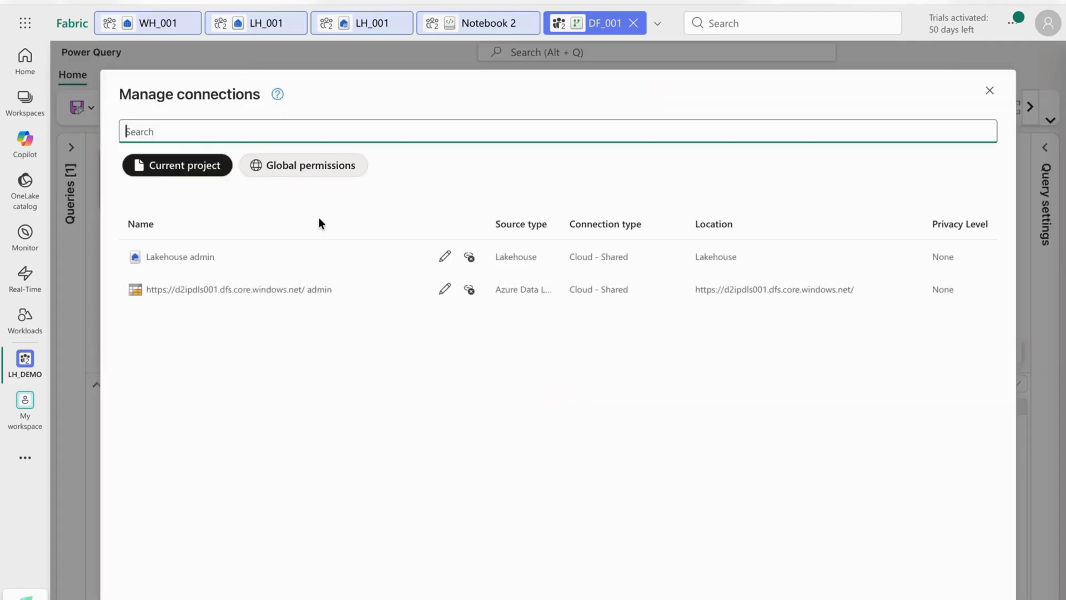
{"action": "left_click", "coordinate": [989, 90]}
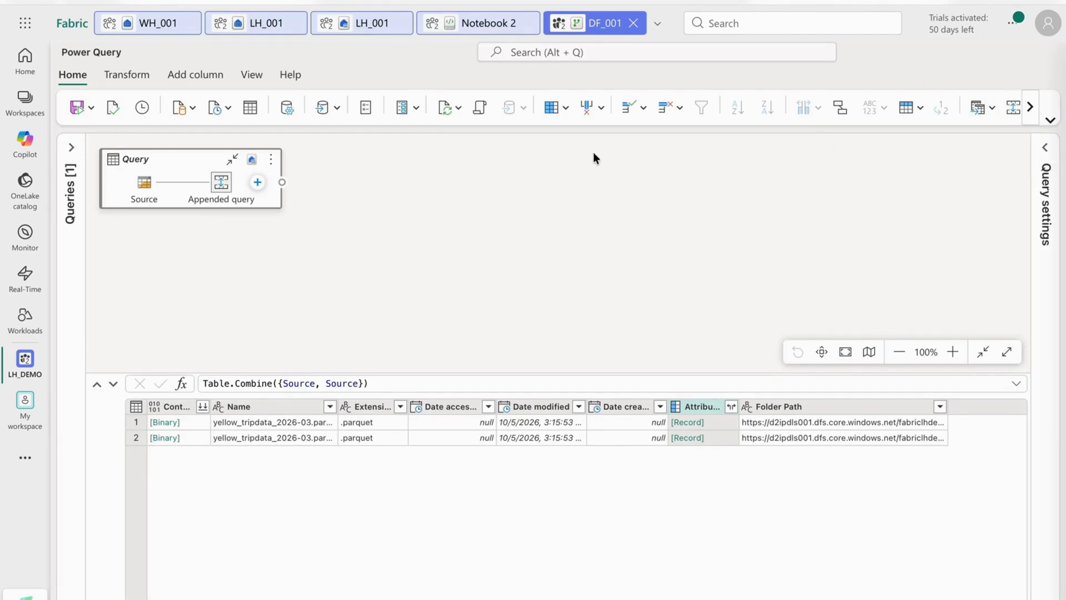
{"action": "left_click", "coordinate": [339, 110]}
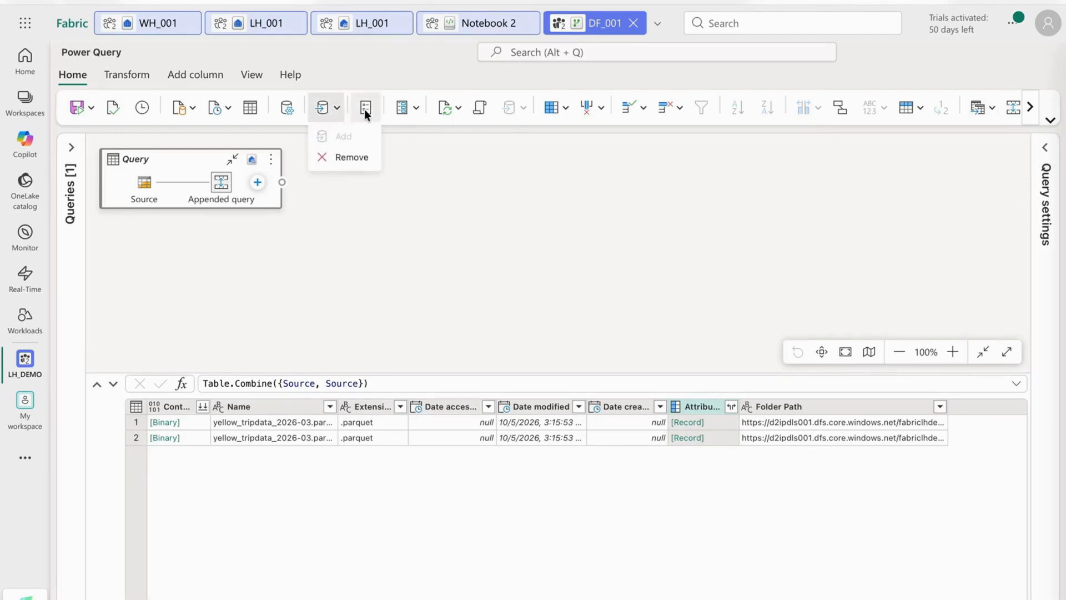
{"action": "left_click", "coordinate": [367, 110]}
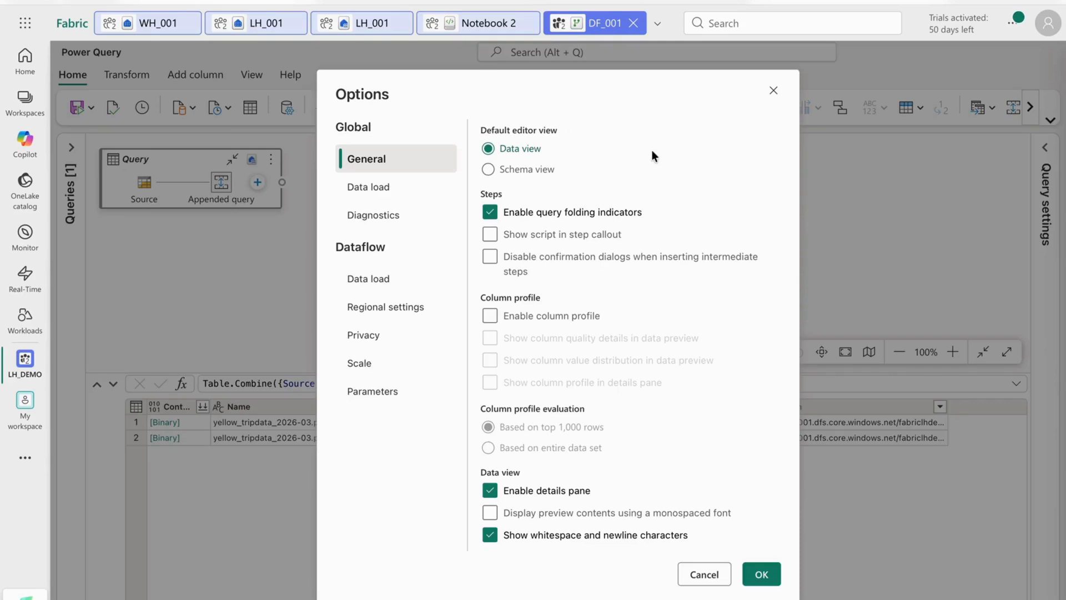
{"action": "left_click", "coordinate": [773, 90]}
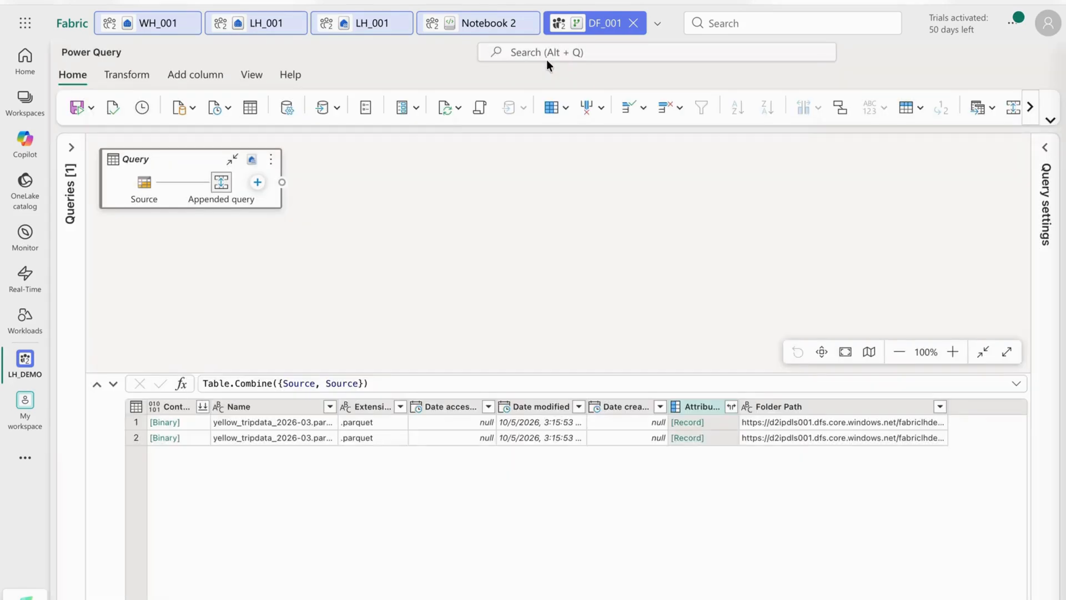
Review the available transformation, column-adding and view commands for the query, including the script display options.
{"action": "left_click", "coordinate": [129, 74]}
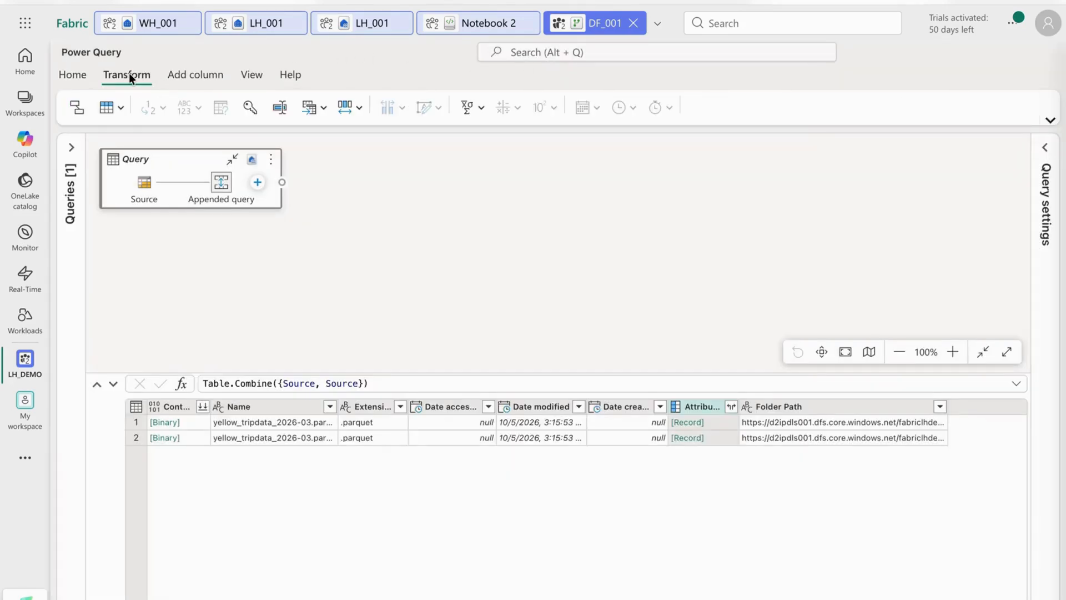
{"action": "left_click", "coordinate": [209, 77]}
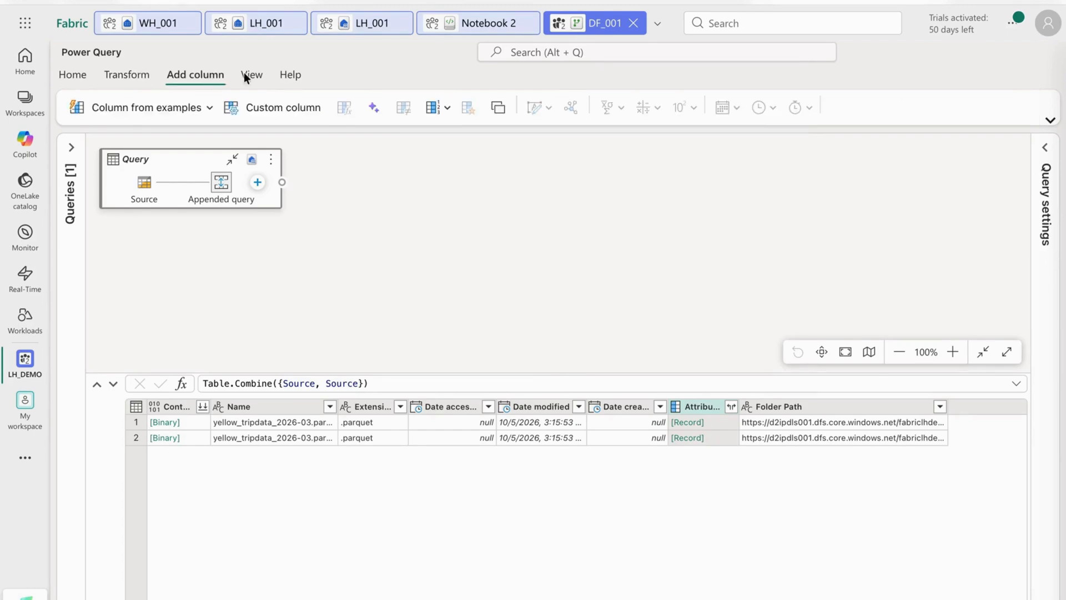
{"action": "left_click", "coordinate": [257, 78]}
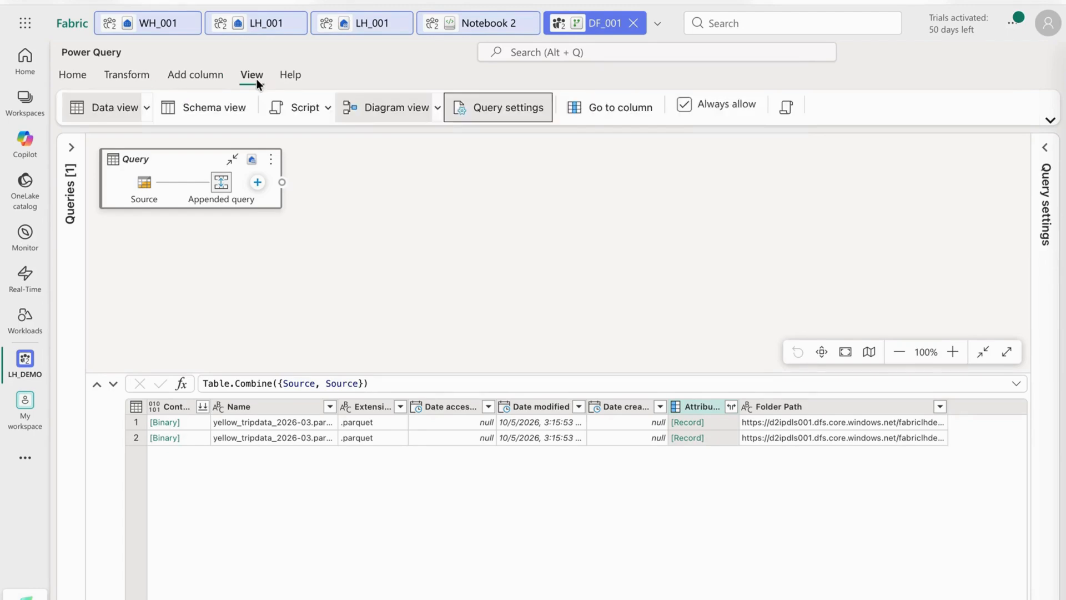
{"action": "left_click", "coordinate": [306, 107]}
{"action": "left_click", "coordinate": [444, 187]}
Show the appended query's columns in schema view and examine the schema tools available for them.
{"action": "left_click", "coordinate": [165, 111]}
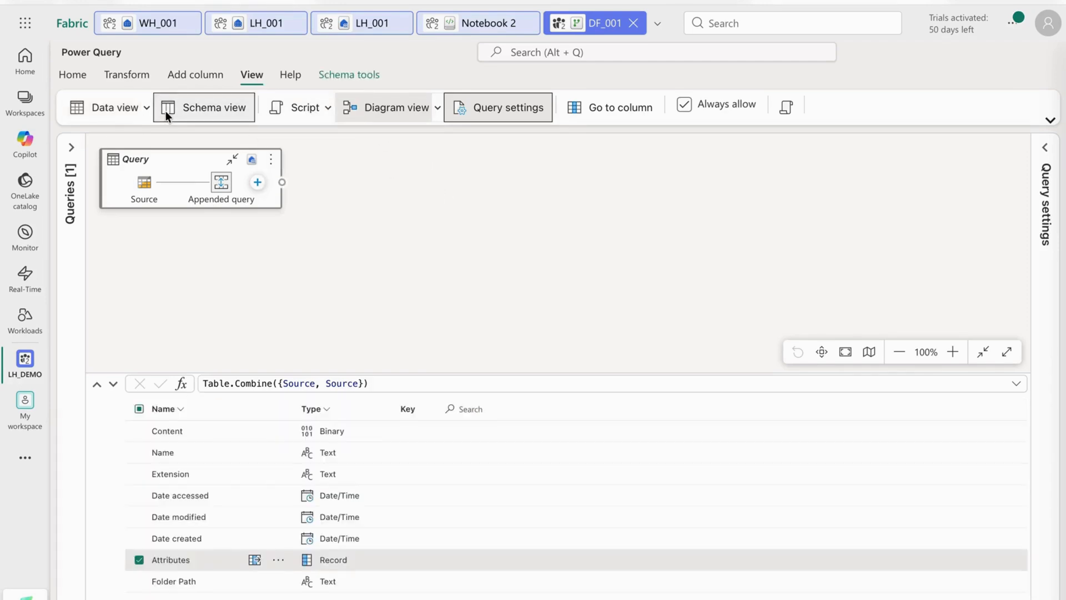
{"action": "left_click", "coordinate": [342, 75]}
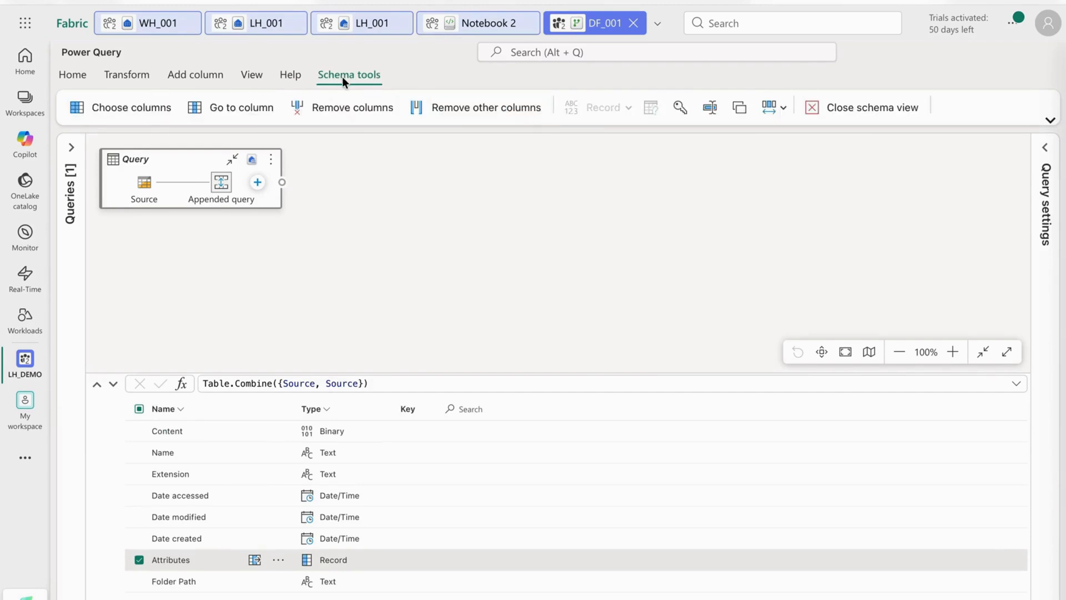